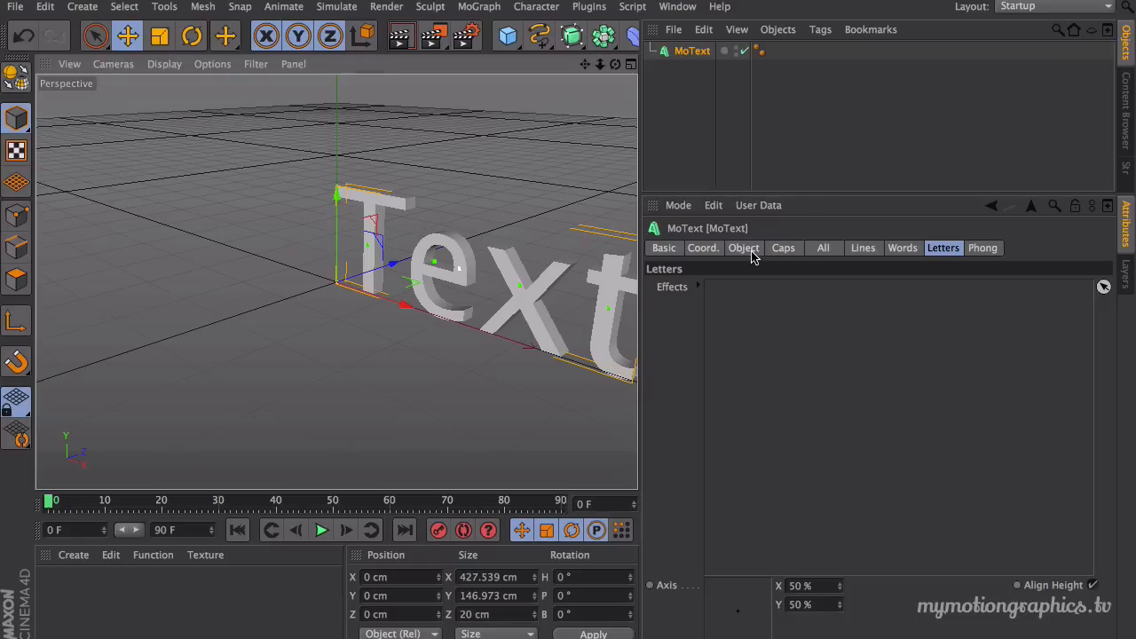
Step: Align the MoText object to the middle and replace its text with "bounce"
{"action": "left_click", "coordinate": [798, 416]}
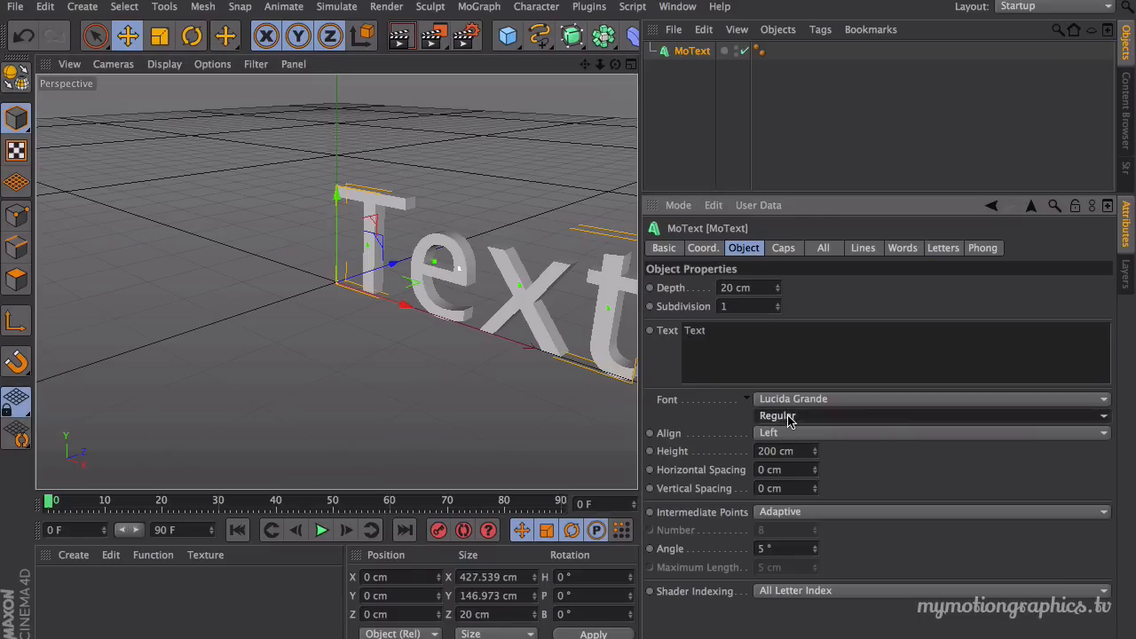
{"action": "left_click", "coordinate": [710, 408]}
{"action": "left_click", "coordinate": [774, 435]}
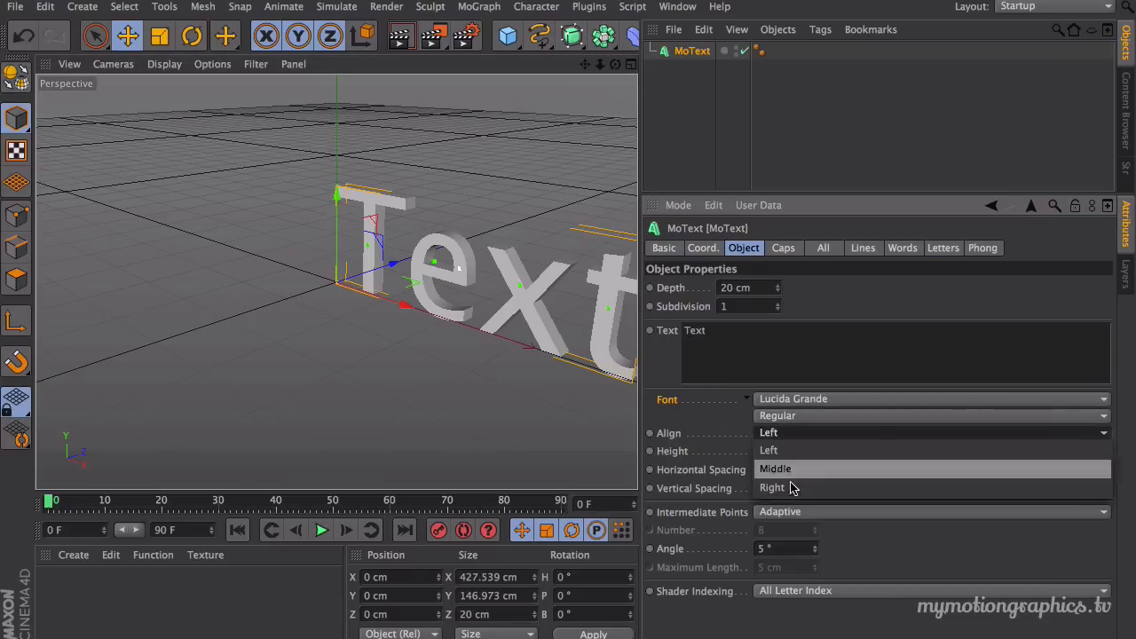
{"action": "left_click", "coordinate": [783, 467]}
{"action": "double_click", "coordinate": [733, 329]}
{"action": "type", "text": "bounce"}
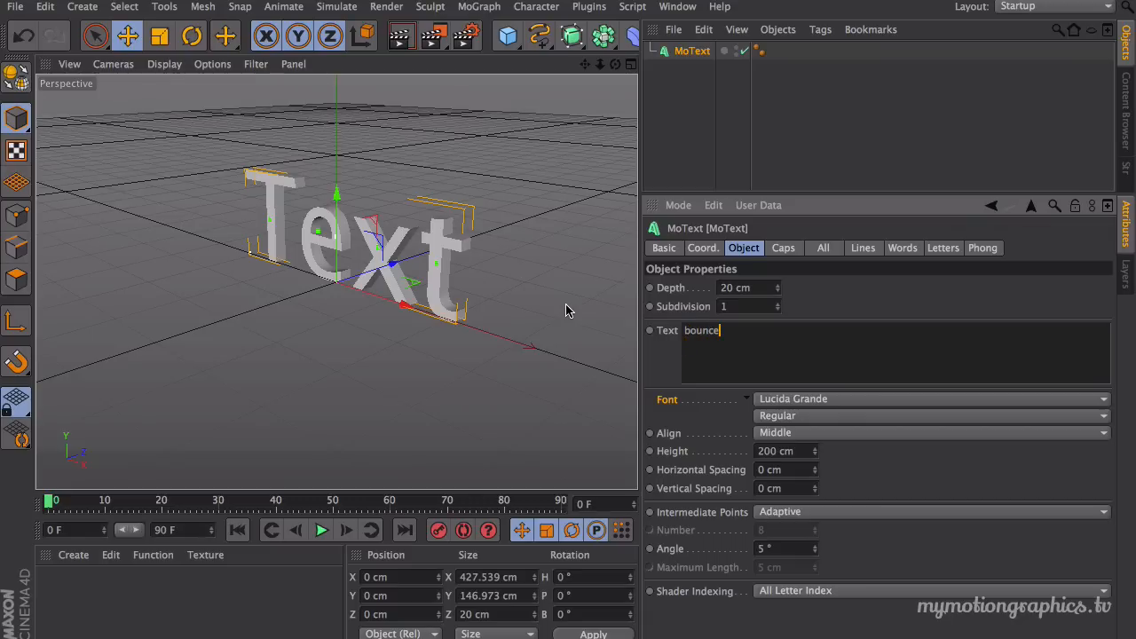
{"action": "left_click", "coordinate": [889, 311]}
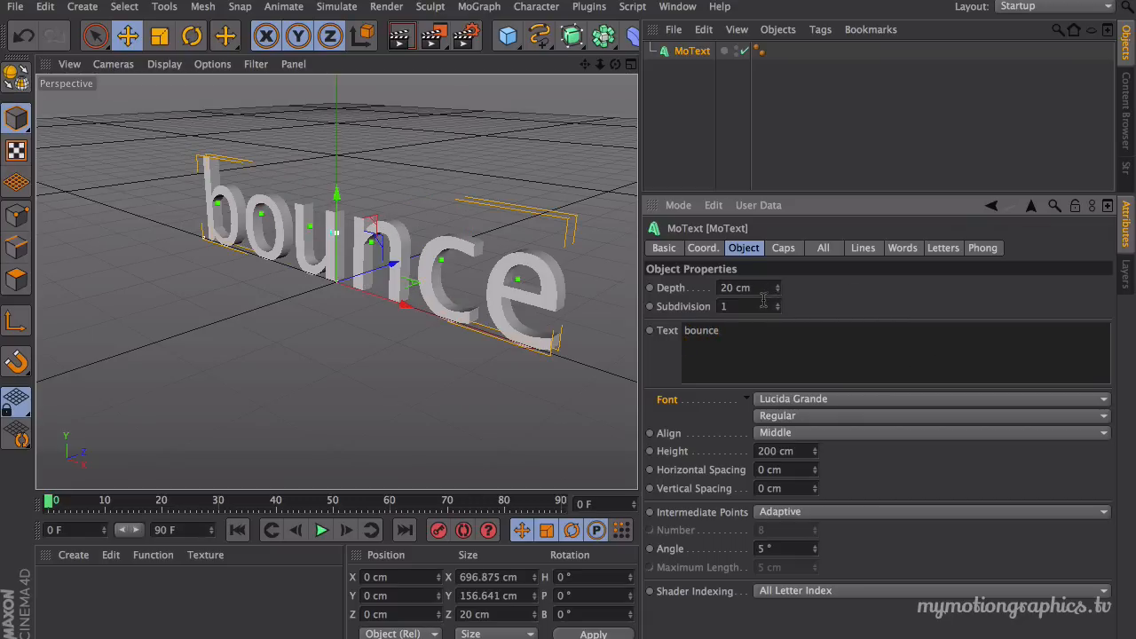
Step: Set the text's font to Source Sans Pro in the Black style
{"action": "left_click", "coordinate": [787, 402]}
{"action": "scroll", "coordinate": [833, 412], "scroll_direction": "down", "scroll_amount": 10}
{"action": "scroll", "coordinate": [834, 413], "scroll_direction": "up", "scroll_amount": 9}
{"action": "scroll", "coordinate": [839, 412], "scroll_direction": "down", "scroll_amount": 12}
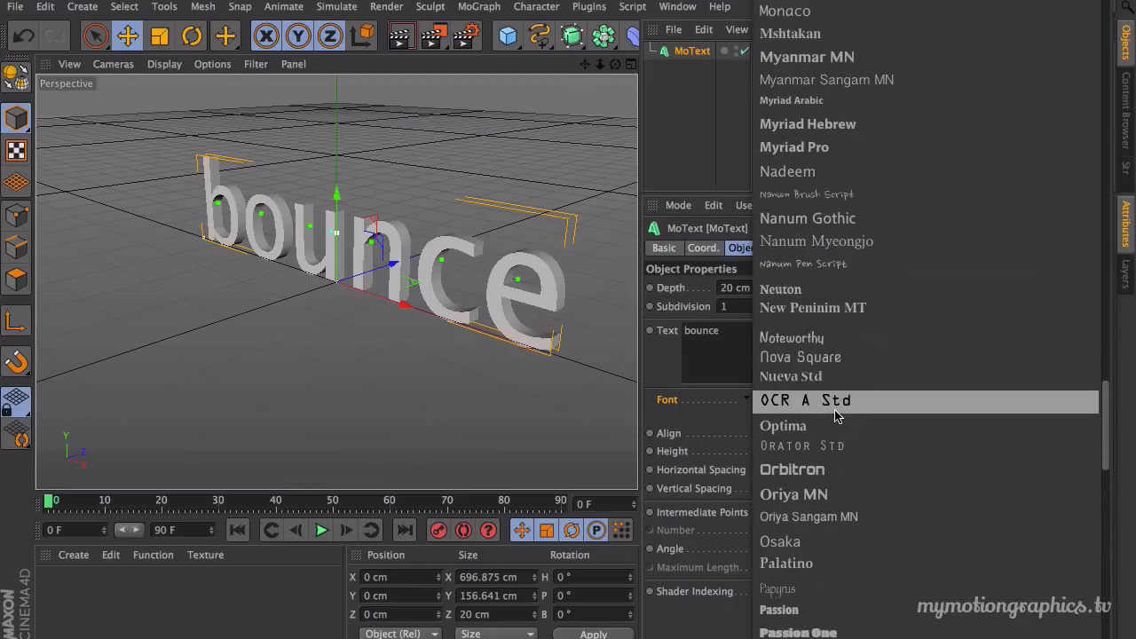
{"action": "scroll", "coordinate": [839, 412], "scroll_direction": "down", "scroll_amount": 15}
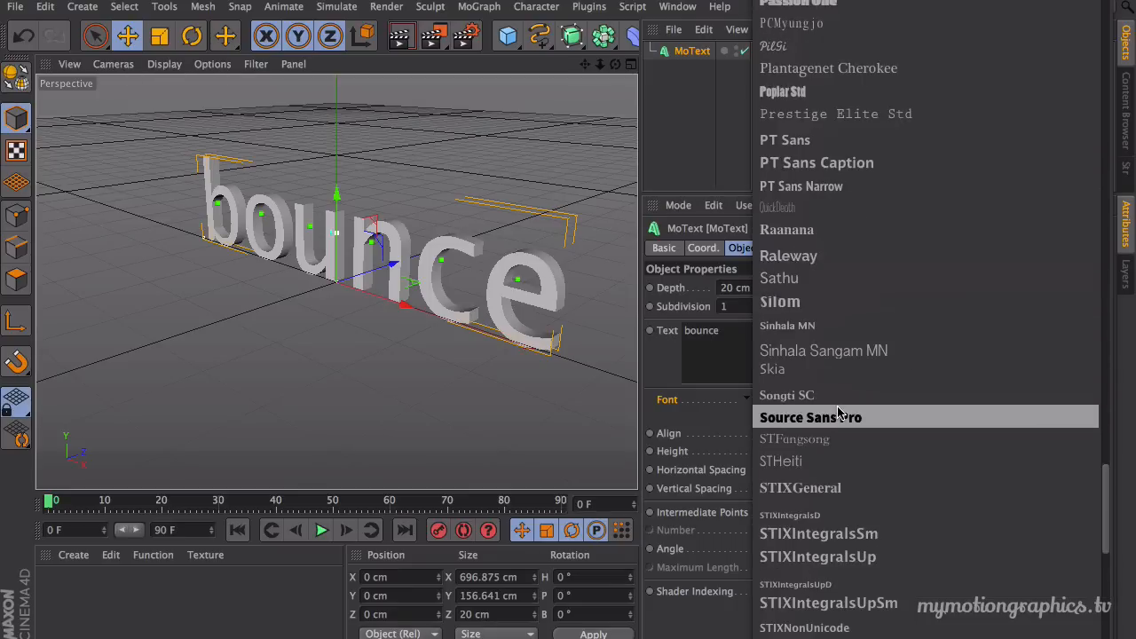
{"action": "scroll", "coordinate": [839, 412], "scroll_direction": "down", "scroll_amount": 6}
{"action": "scroll", "coordinate": [842, 414], "scroll_direction": "up", "scroll_amount": 7}
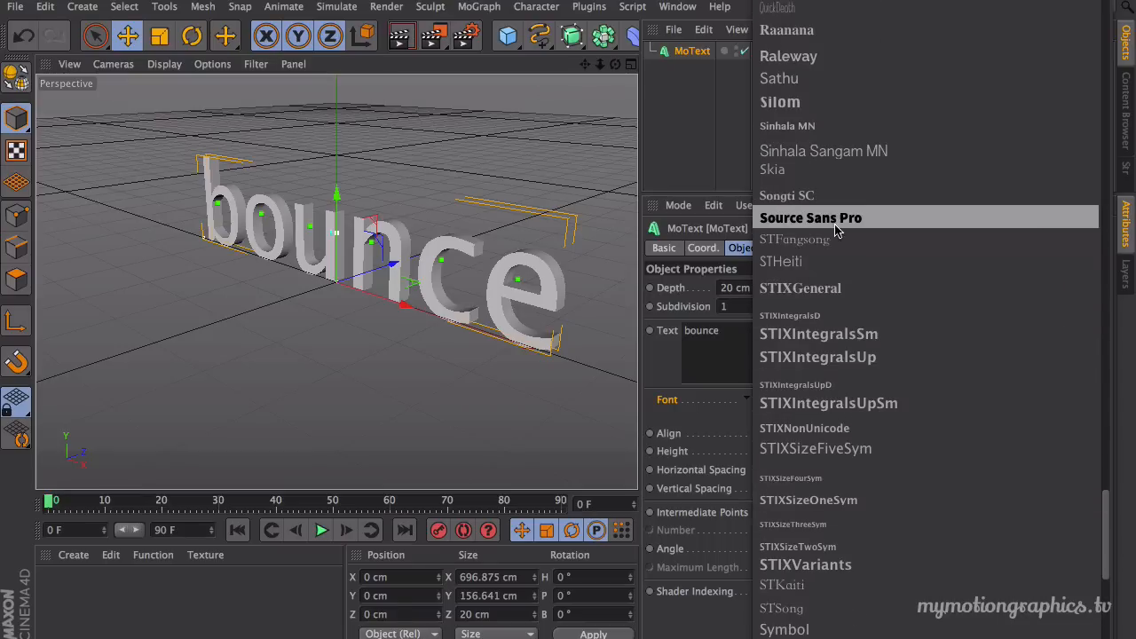
{"action": "left_click", "coordinate": [838, 220]}
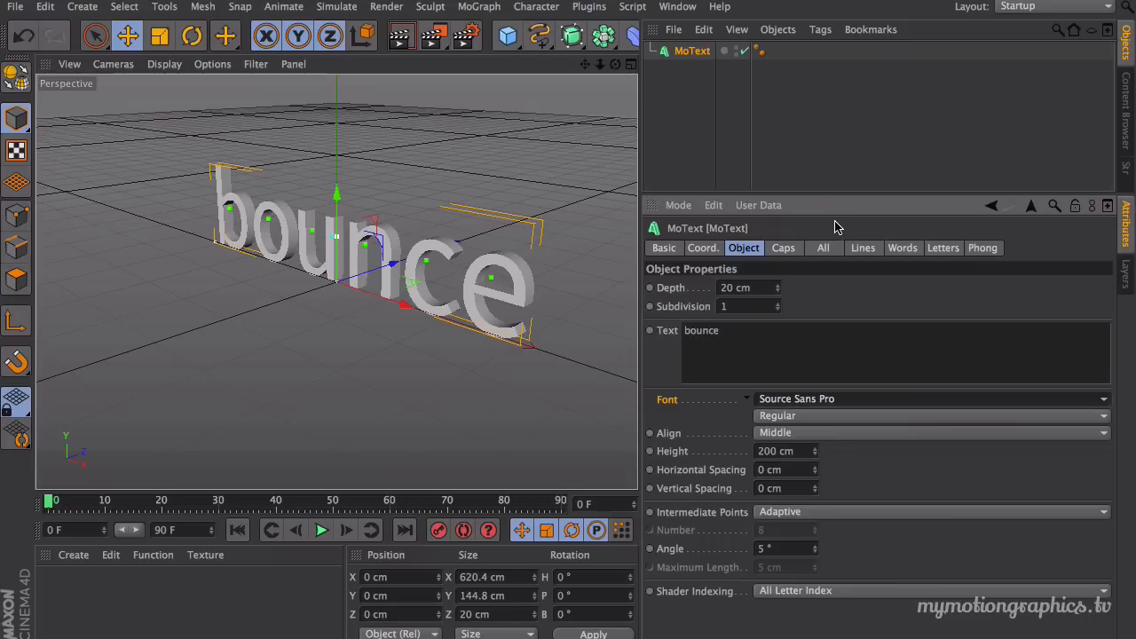
{"action": "left_click", "coordinate": [804, 415]}
{"action": "left_click", "coordinate": [812, 405]}
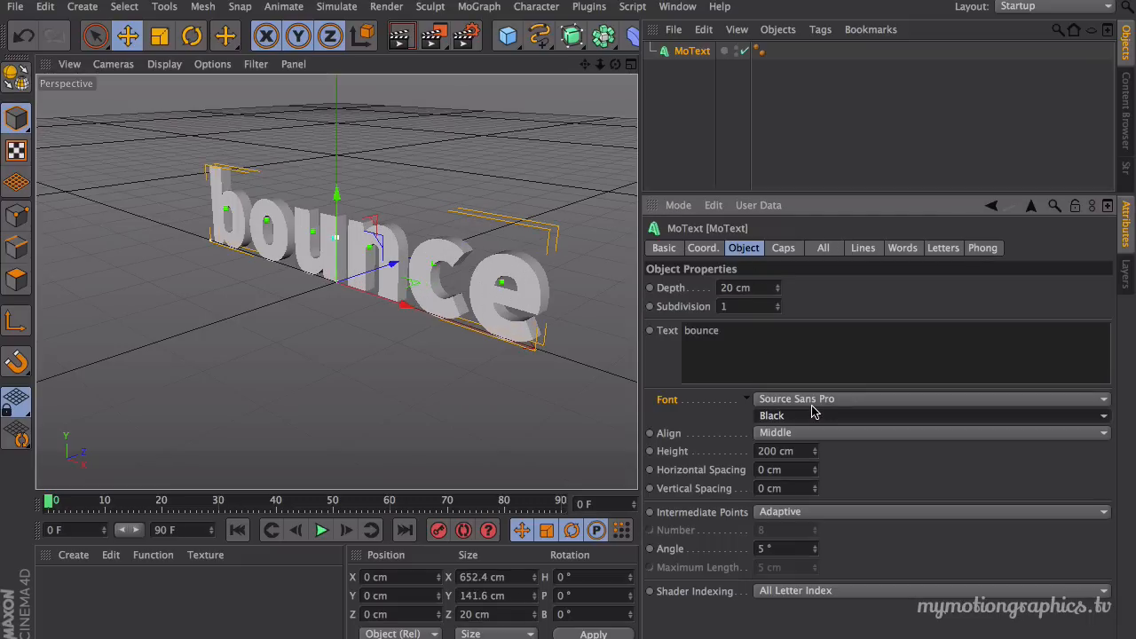
Step: Set the extrusion depth of the "bounce" text to 80 cm
{"action": "left_click_drag", "start_coordinate": [616, 64], "coordinate": [742, 193]}
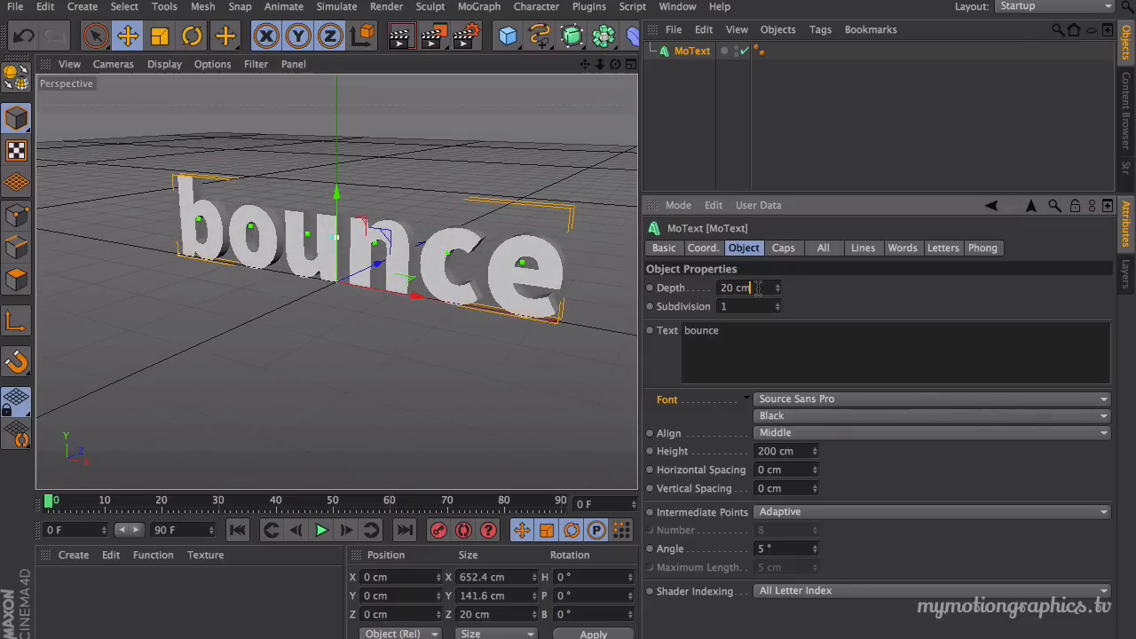
{"action": "left_click_drag", "start_coordinate": [615, 64], "coordinate": [646, 89]}
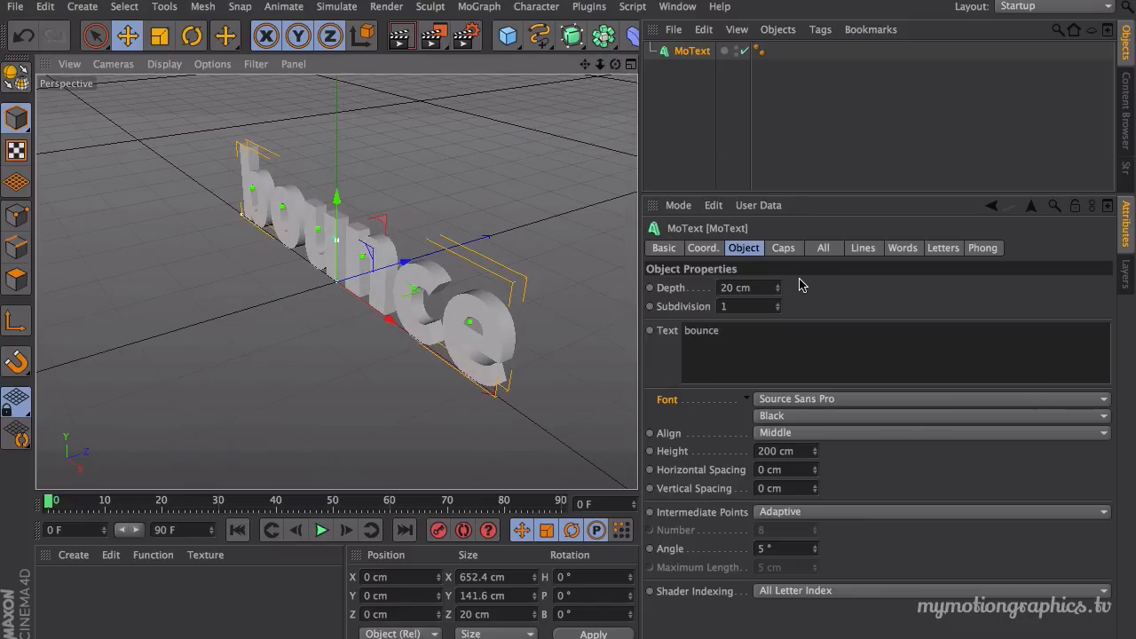
{"action": "mouse_move", "coordinate": [777, 293]}
{"action": "left_mouse_down"}
{"action": "mouse_move", "coordinate": [776, 258]}
{"action": "mouse_move", "coordinate": [776, 311]}
{"action": "mouse_move", "coordinate": [773, 297]}
{"action": "left_mouse_up"}
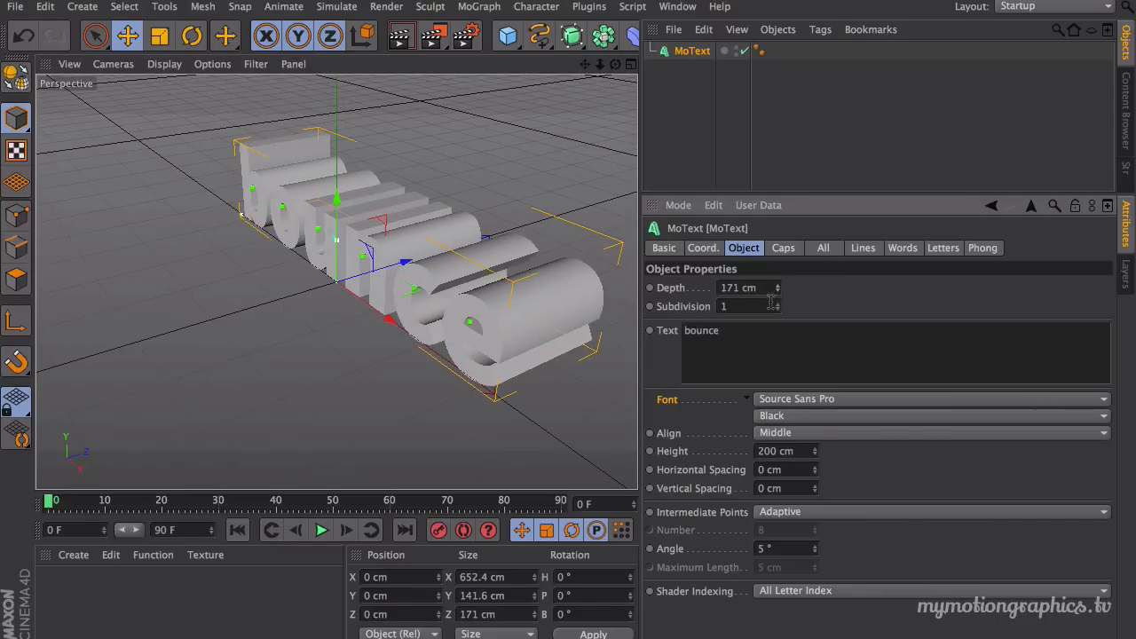
{"action": "double_click", "coordinate": [765, 288]}
{"action": "type", "text": "80"}
{"action": "key", "text": "Return"}
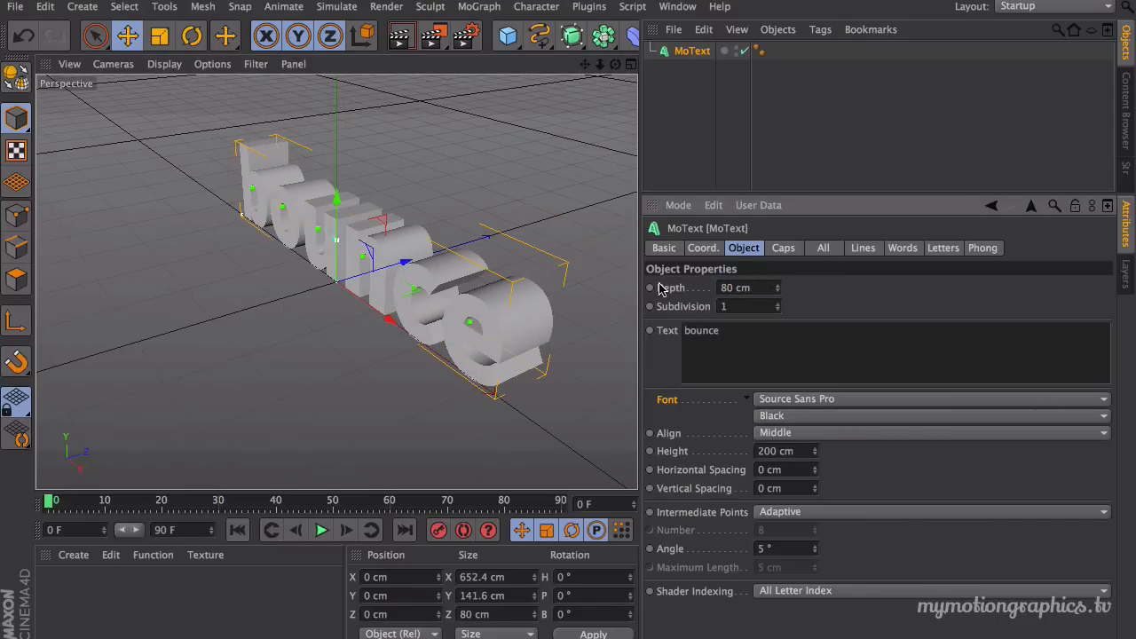
Step: Switch the perspective view's display to Quick Shading (Lines) to show the text's geometry
{"action": "left_click_drag", "start_coordinate": [616, 66], "coordinate": [609, 66]}
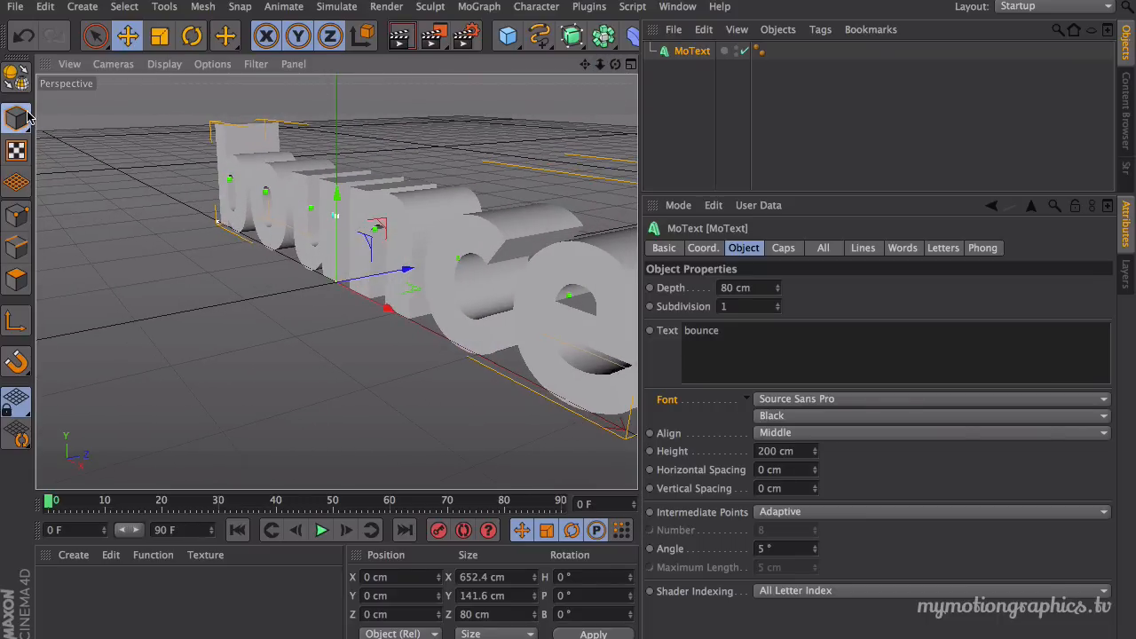
{"action": "left_click", "coordinate": [164, 66]}
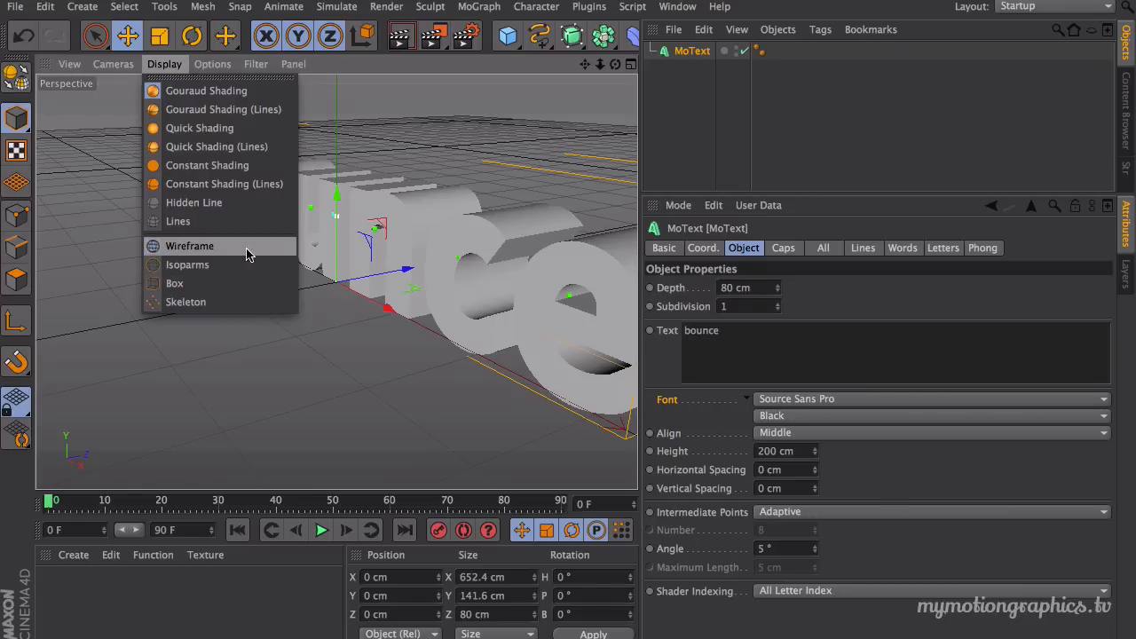
{"action": "left_click", "coordinate": [226, 149]}
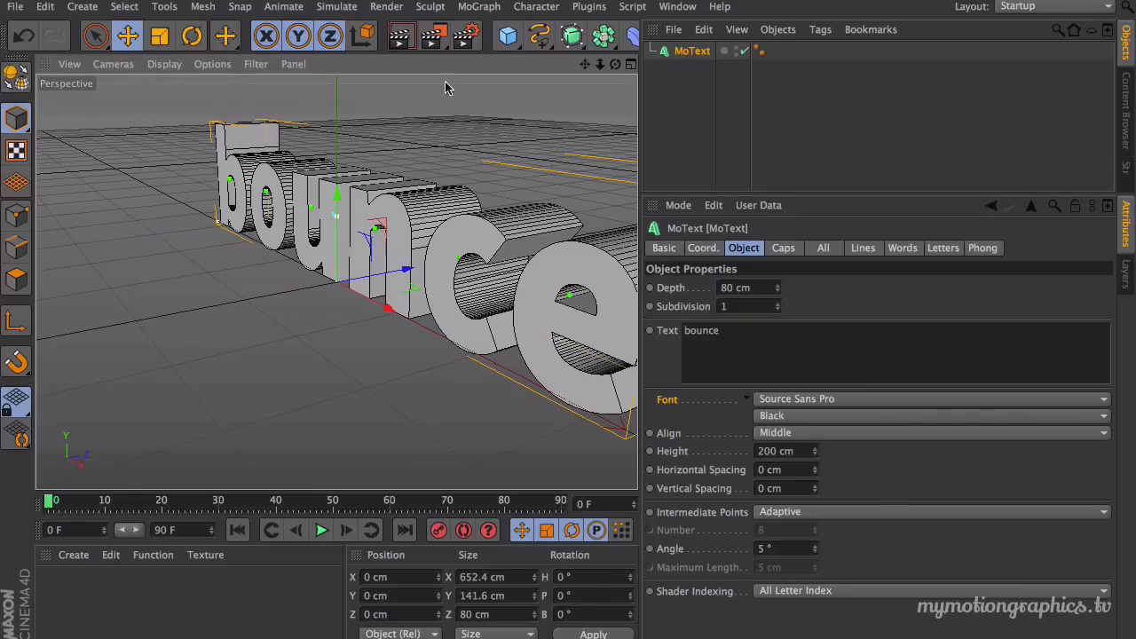
{"action": "left_click_drag", "start_coordinate": [585, 64], "coordinate": [479, 107]}
{"action": "mouse_move", "coordinate": [601, 64]}
{"action": "left_mouse_down"}
{"action": "mouse_move", "coordinate": [648, 65]}
{"action": "mouse_move", "coordinate": [613, 65]}
{"action": "left_mouse_up"}
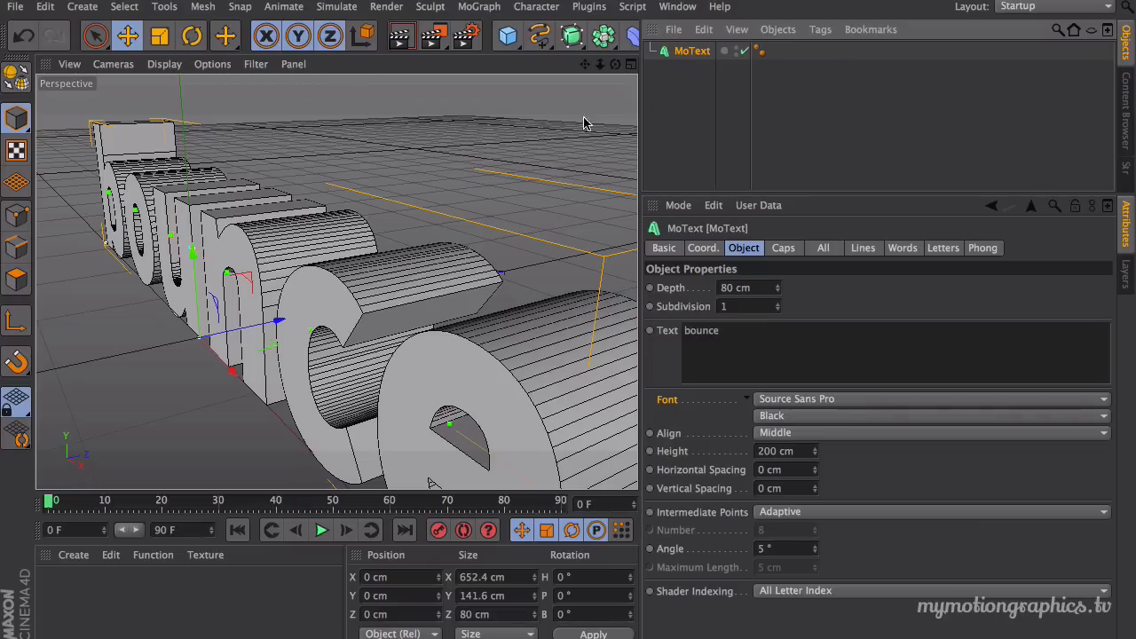
Step: Change both the start and end caps of the text to Fillet Cap
{"action": "left_click", "coordinate": [784, 249]}
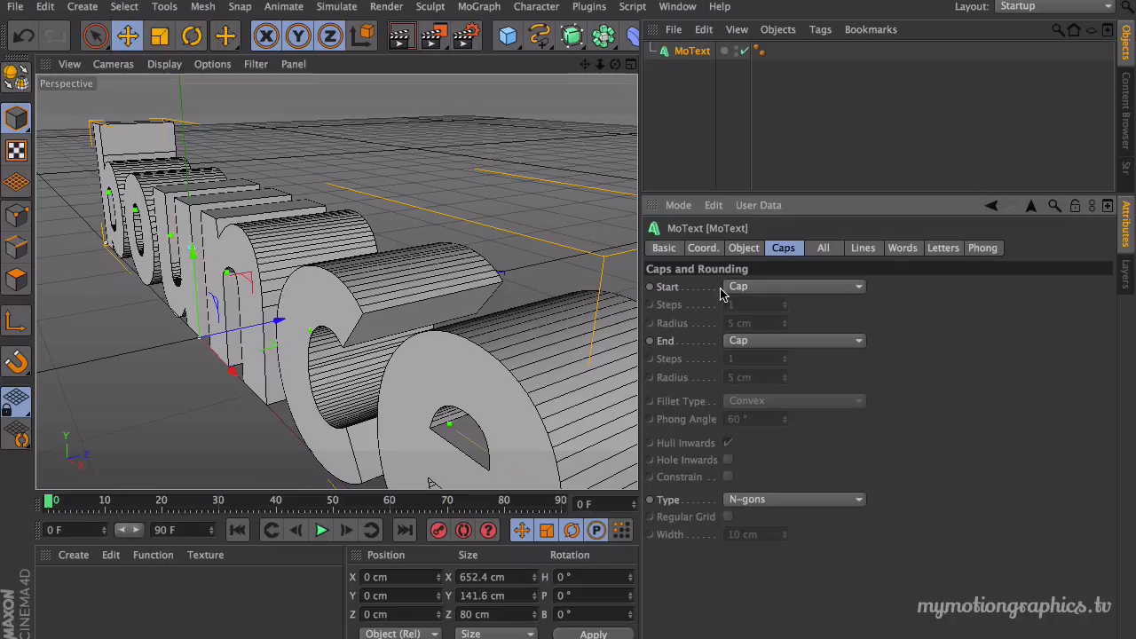
{"action": "left_click", "coordinate": [815, 288]}
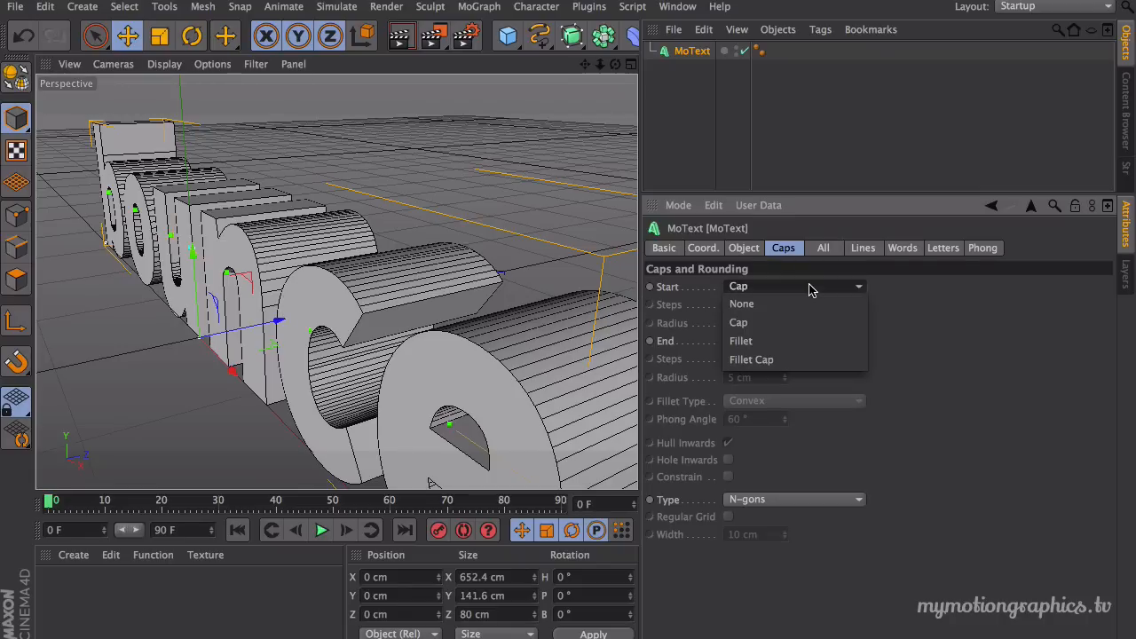
{"action": "left_click", "coordinate": [786, 359]}
{"action": "left_click", "coordinate": [792, 341]}
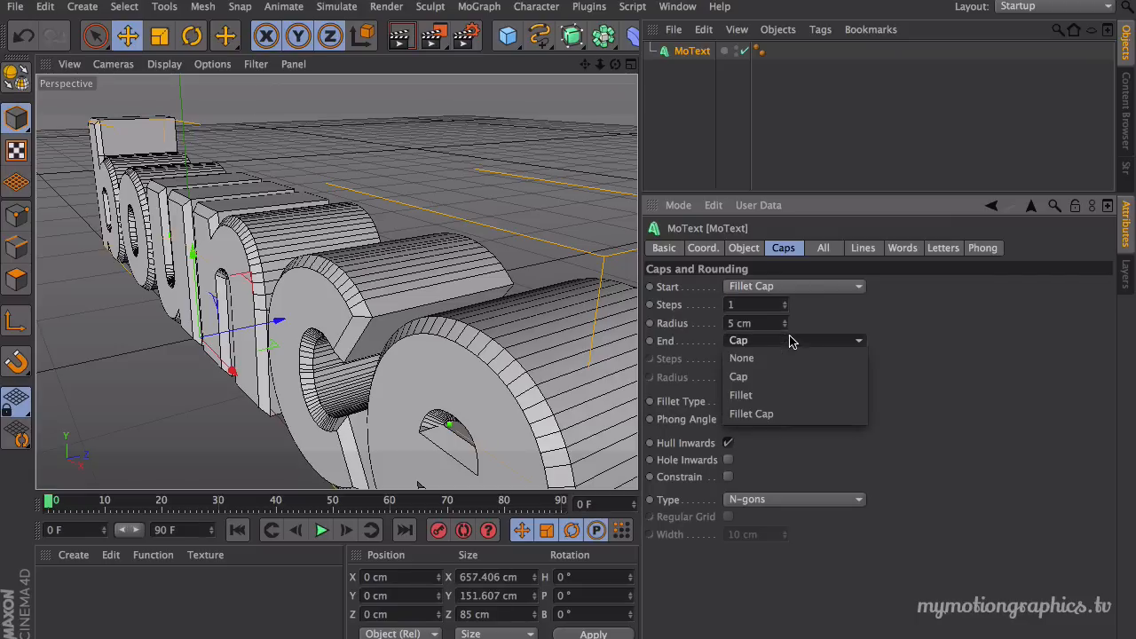
{"action": "left_click", "coordinate": [793, 414]}
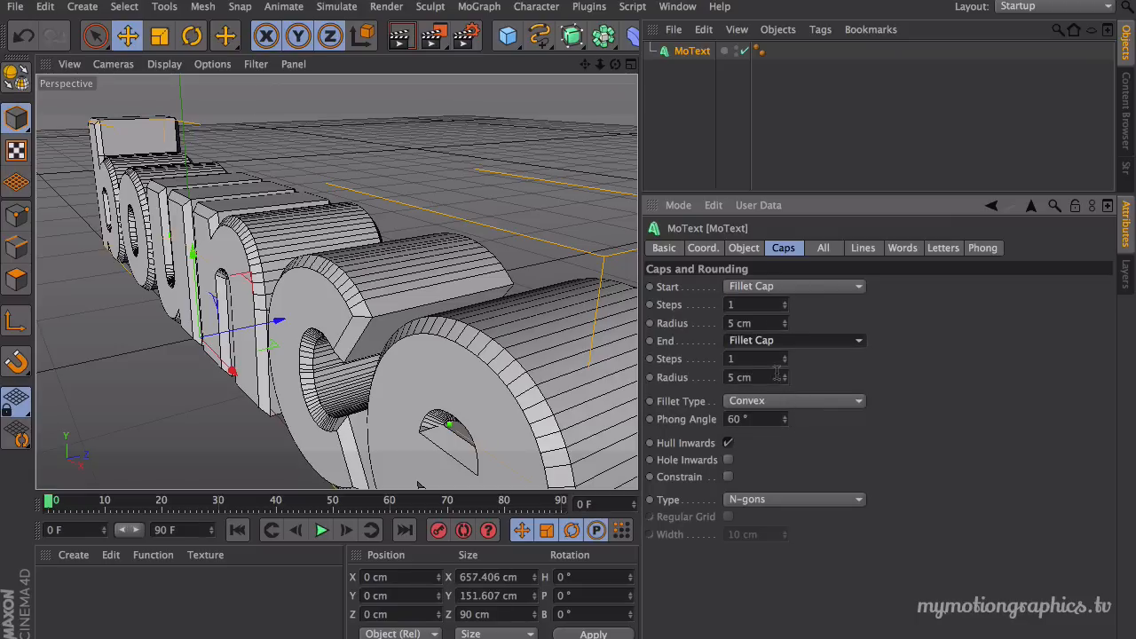
Step: Set the fillet radius of the start and end caps to 10 cm
{"action": "left_click", "coordinate": [757, 324]}
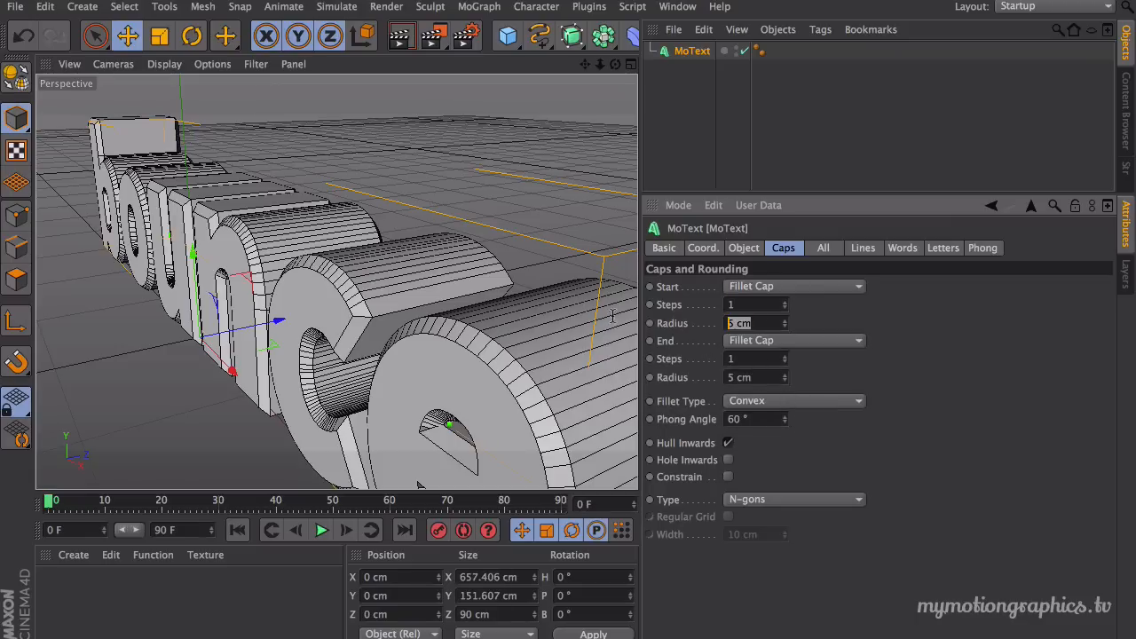
{"action": "type", "text": "10"}
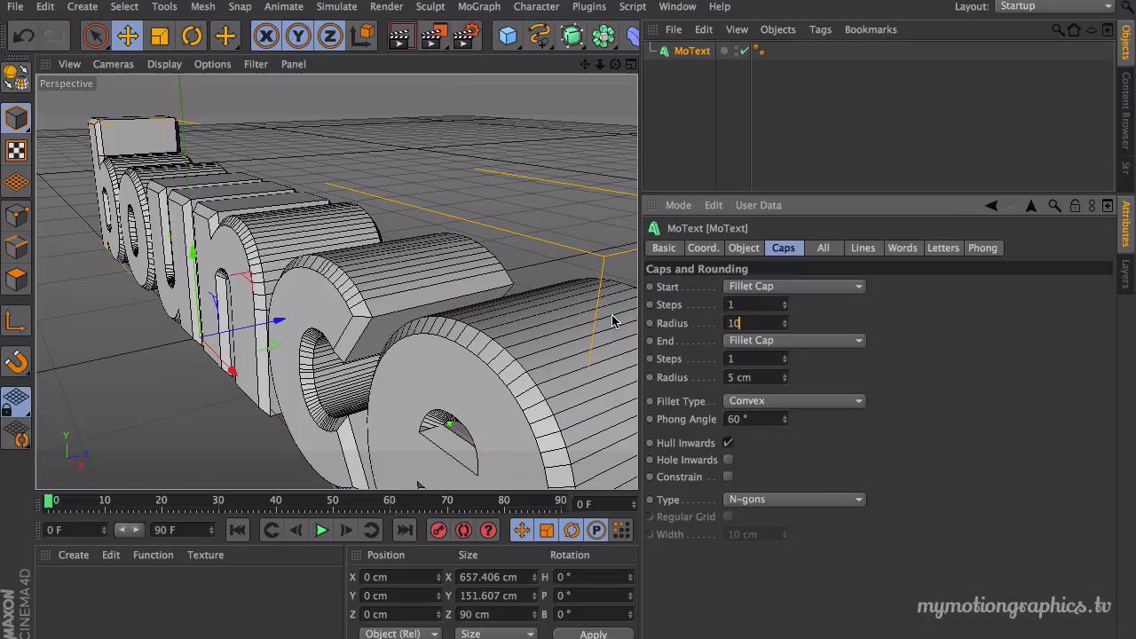
{"action": "left_click", "coordinate": [759, 377]}
{"action": "type", "text": "10"}
{"action": "key", "text": "Return"}
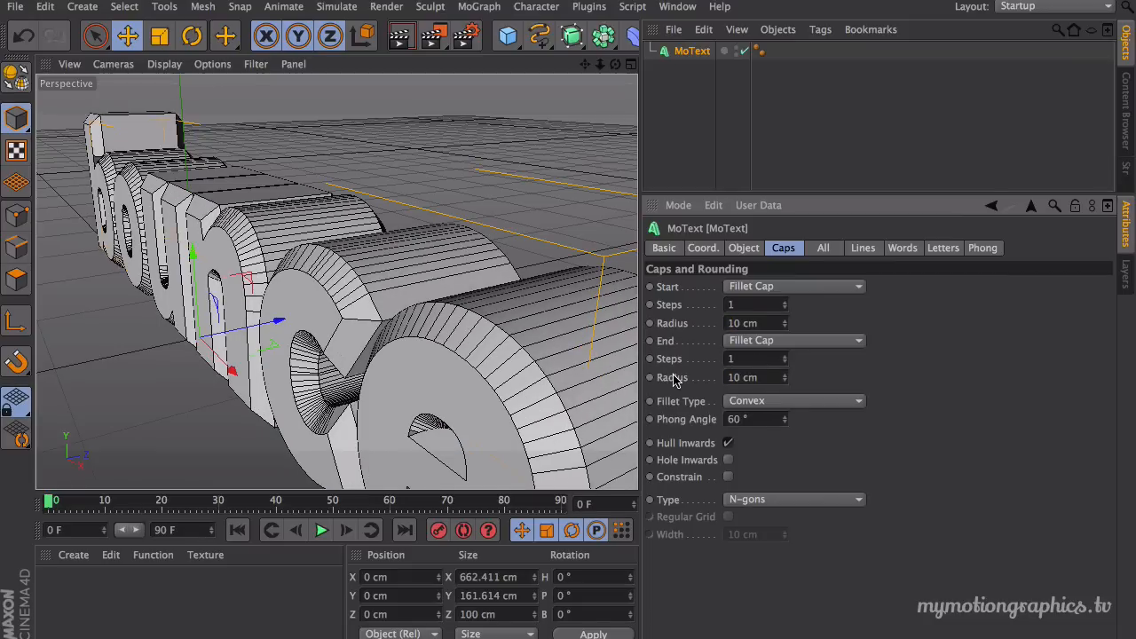
Step: Raise the fillet steps to 5 on both the start and end caps
{"action": "left_click_drag", "start_coordinate": [600, 64], "coordinate": [568, 67]}
{"action": "left_click_drag", "start_coordinate": [337, 282], "coordinate": [537, 284]}
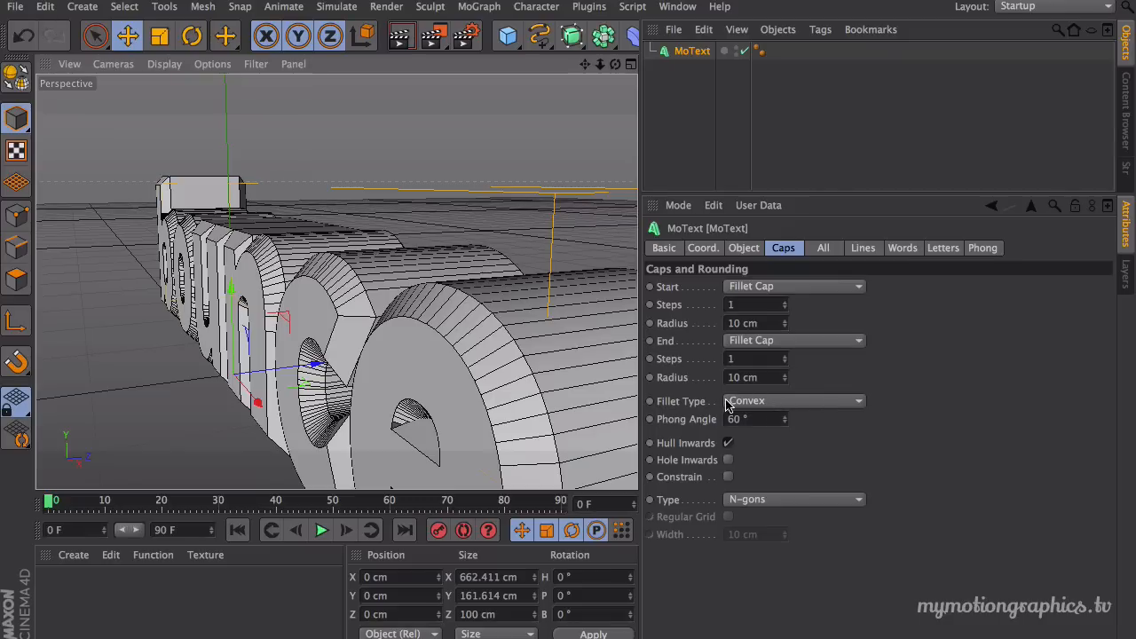
{"action": "left_click", "coordinate": [784, 303]}
{"action": "left_click", "coordinate": [783, 303]}
{"action": "left_click", "coordinate": [784, 303]}
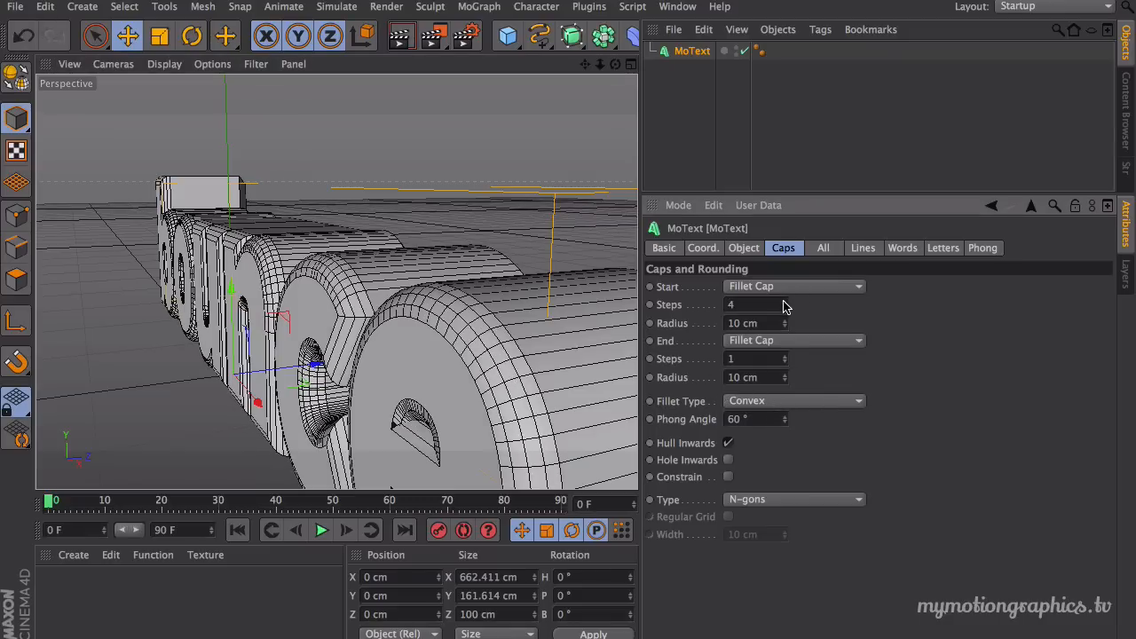
{"action": "left_click", "coordinate": [784, 303]}
{"action": "double_click", "coordinate": [761, 358]}
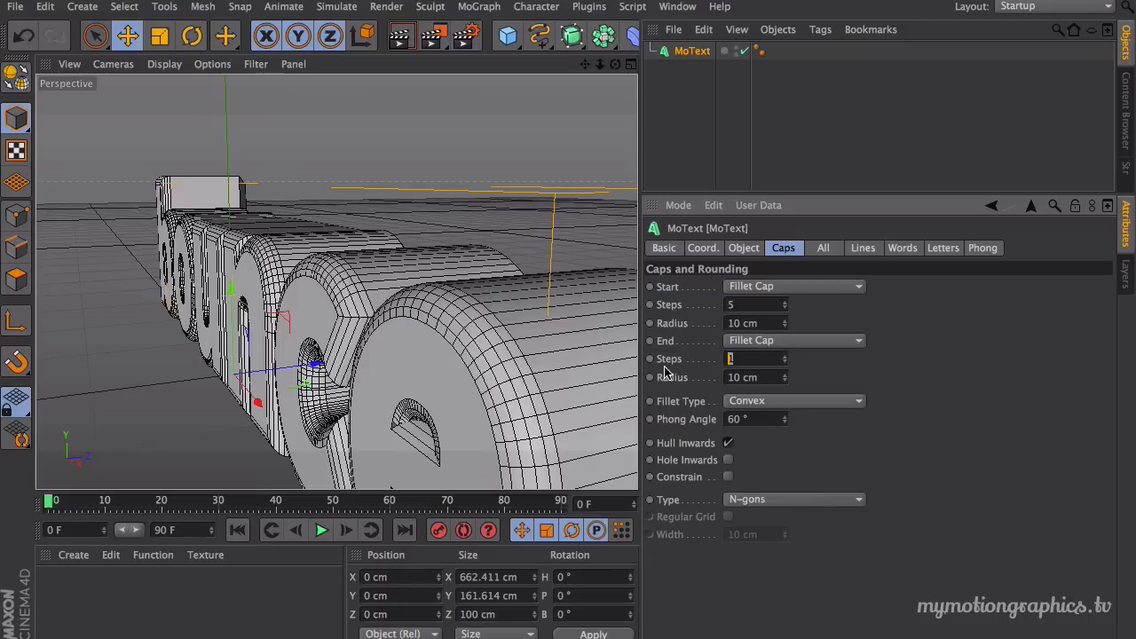
{"action": "type", "text": "5"}
{"action": "key", "text": "Return"}
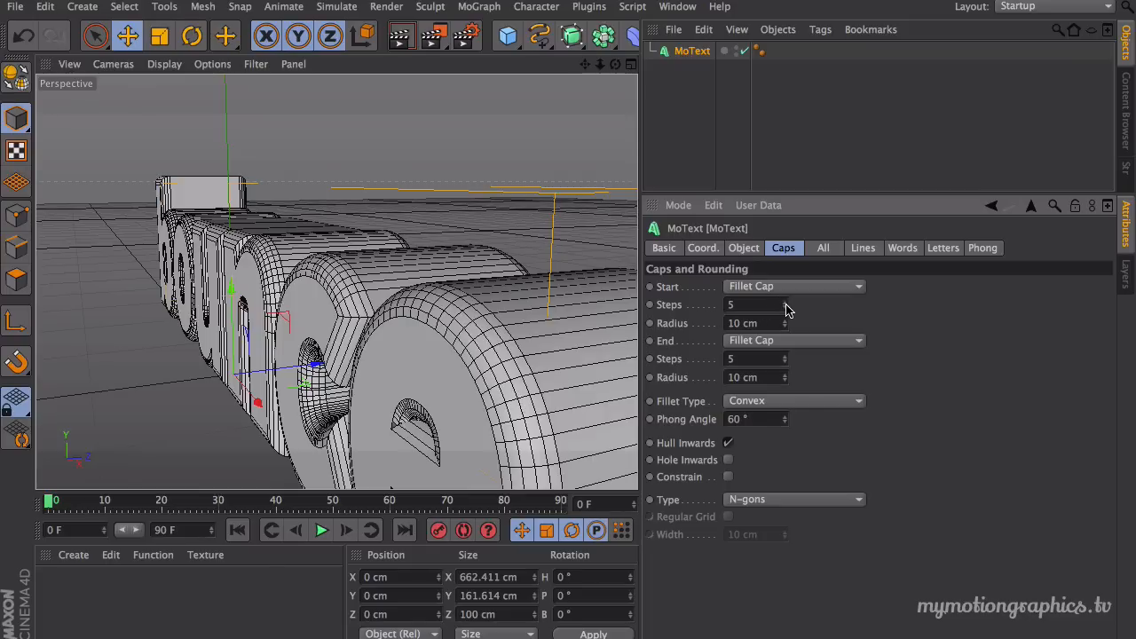
Step: Try 100 fillet steps on the start cap and return the value to 5
{"action": "left_click_drag", "start_coordinate": [785, 304], "coordinate": [786, 221]}
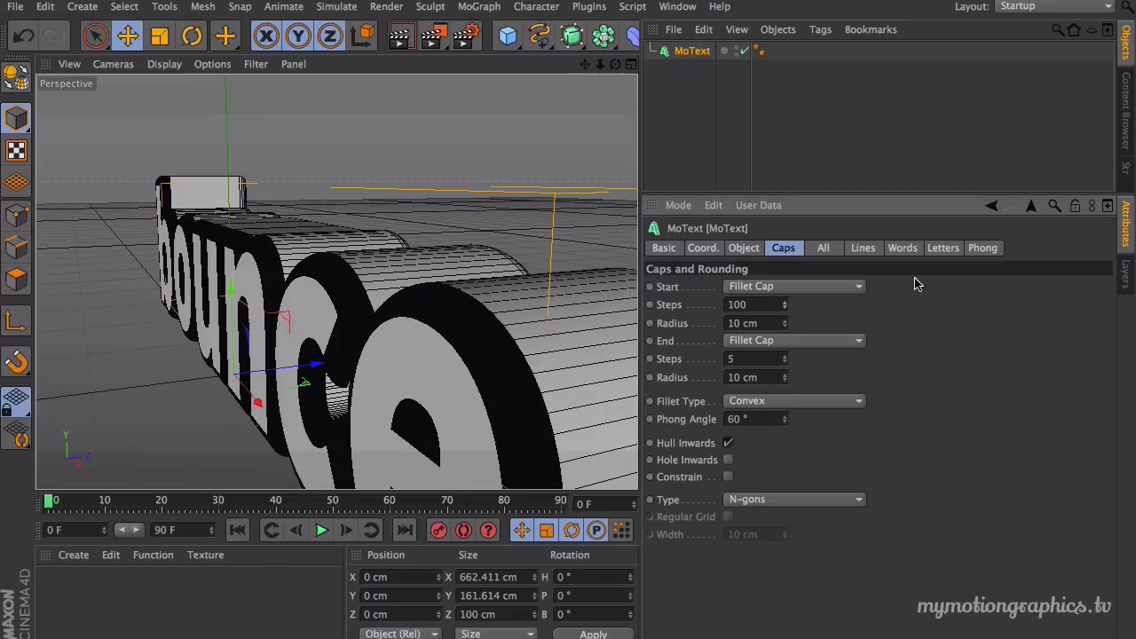
{"action": "left_click", "coordinate": [750, 304]}
{"action": "type", "text": "5"}
{"action": "key", "text": "Return"}
Step: Try 6 fillet steps on the start cap, viewed close up, and set it back to 5
{"action": "left_click_drag", "start_coordinate": [585, 64], "coordinate": [579, 51]}
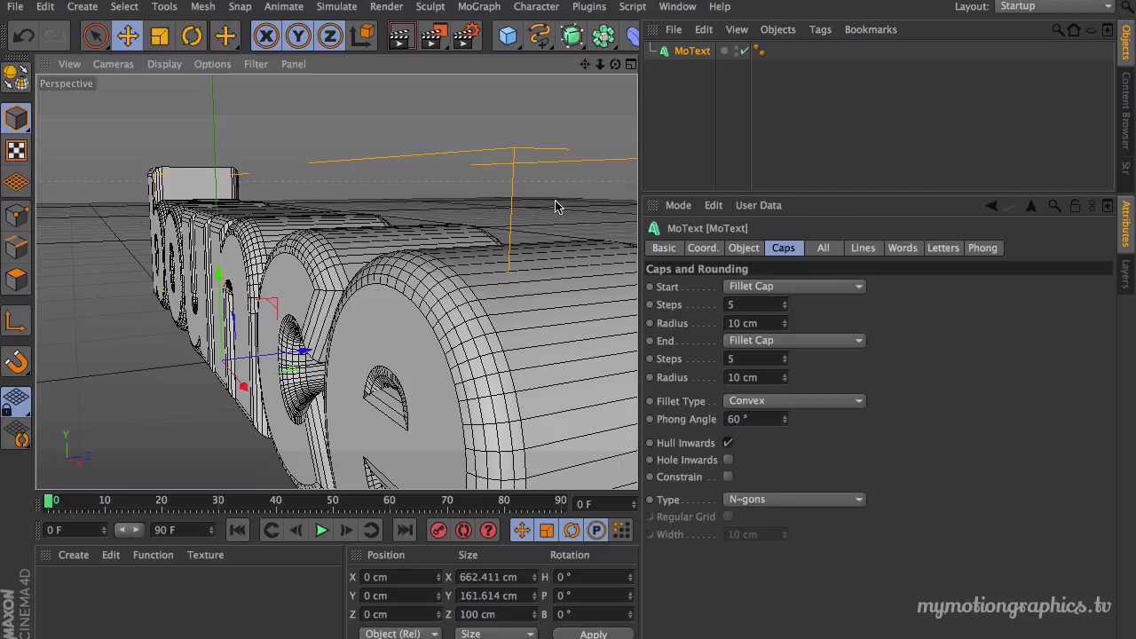
{"action": "left_click_drag", "start_coordinate": [612, 64], "coordinate": [614, 63]}
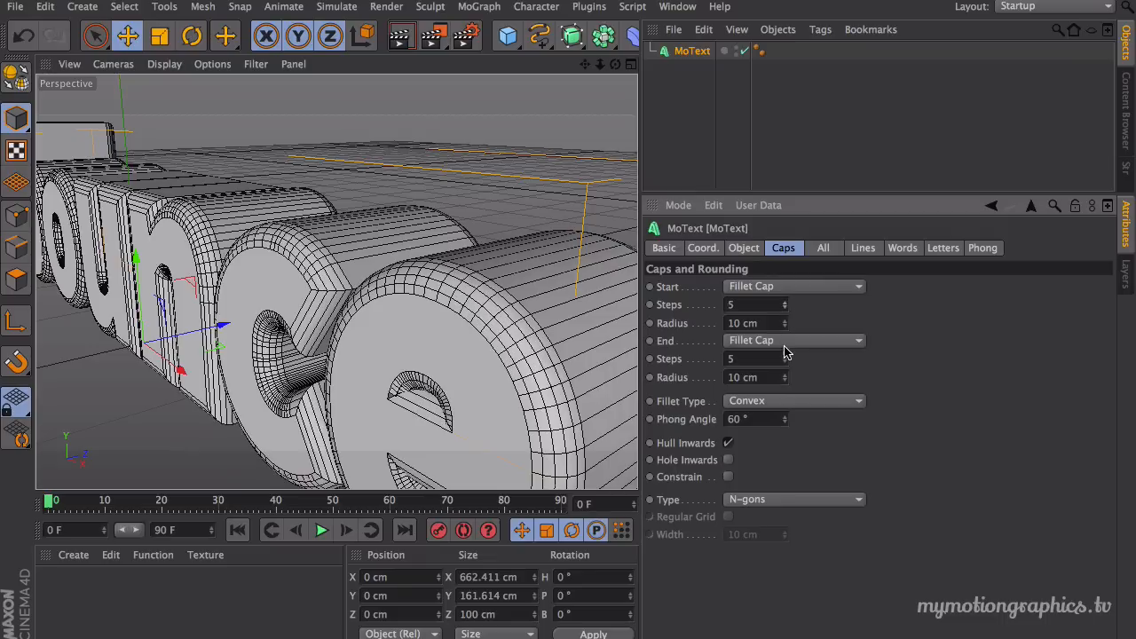
{"action": "left_click_drag", "start_coordinate": [600, 64], "coordinate": [625, 63]}
{"action": "left_click", "coordinate": [785, 304]}
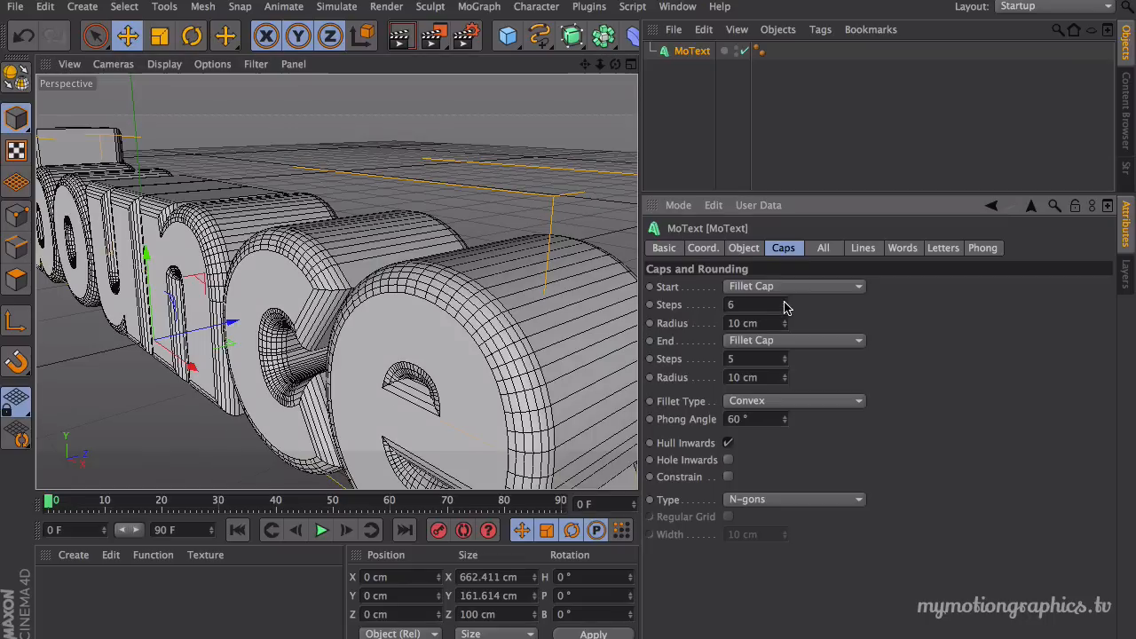
{"action": "left_click", "coordinate": [784, 309]}
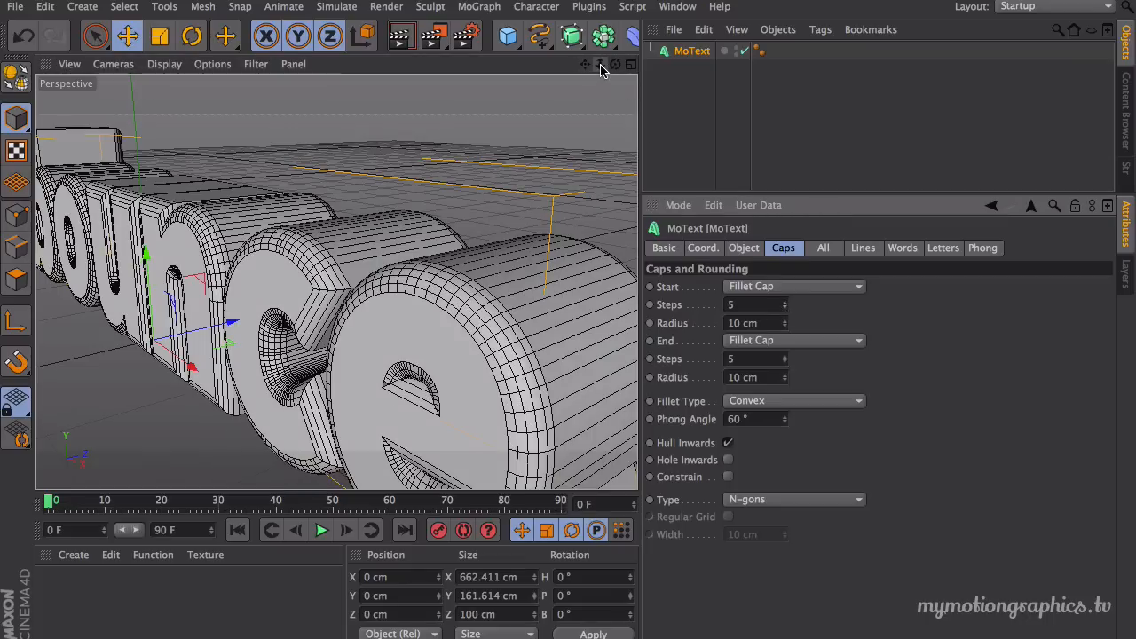
Step: Set the horizontal spacing of the bounce text to 7 cm so the rounded letters no longer touch
{"action": "mouse_move", "coordinate": [601, 68]}
{"action": "left_mouse_down"}
{"action": "mouse_move", "coordinate": [667, 70]}
{"action": "mouse_move", "coordinate": [609, 64]}
{"action": "mouse_move", "coordinate": [623, 64]}
{"action": "left_mouse_up"}
{"action": "left_click_drag", "start_coordinate": [337, 282], "coordinate": [381, 292]}
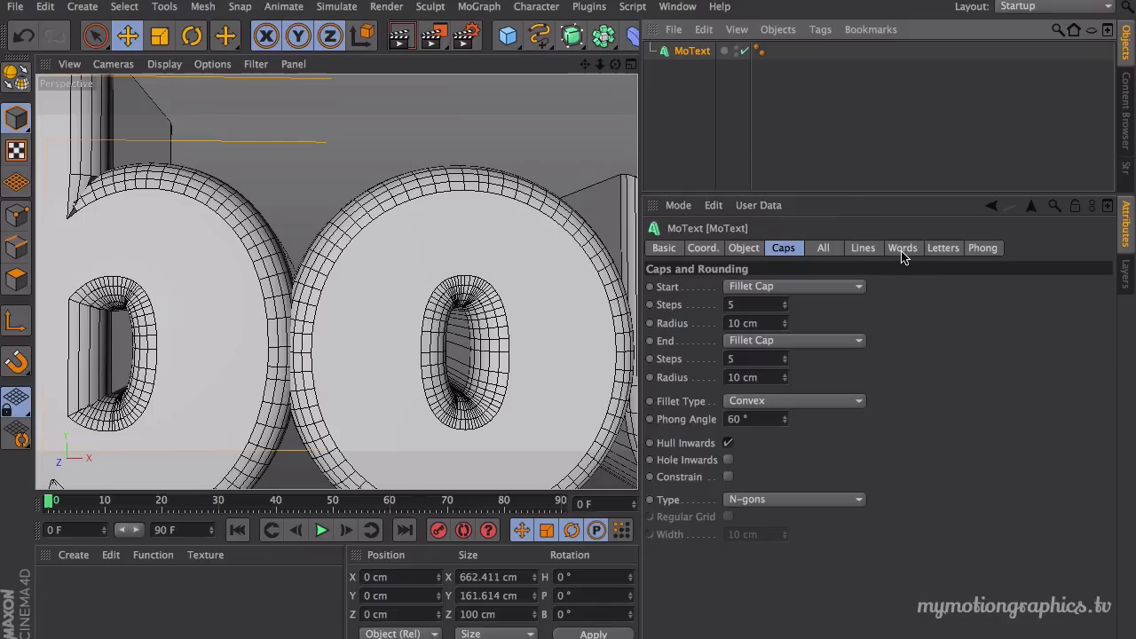
{"action": "left_click", "coordinate": [744, 248]}
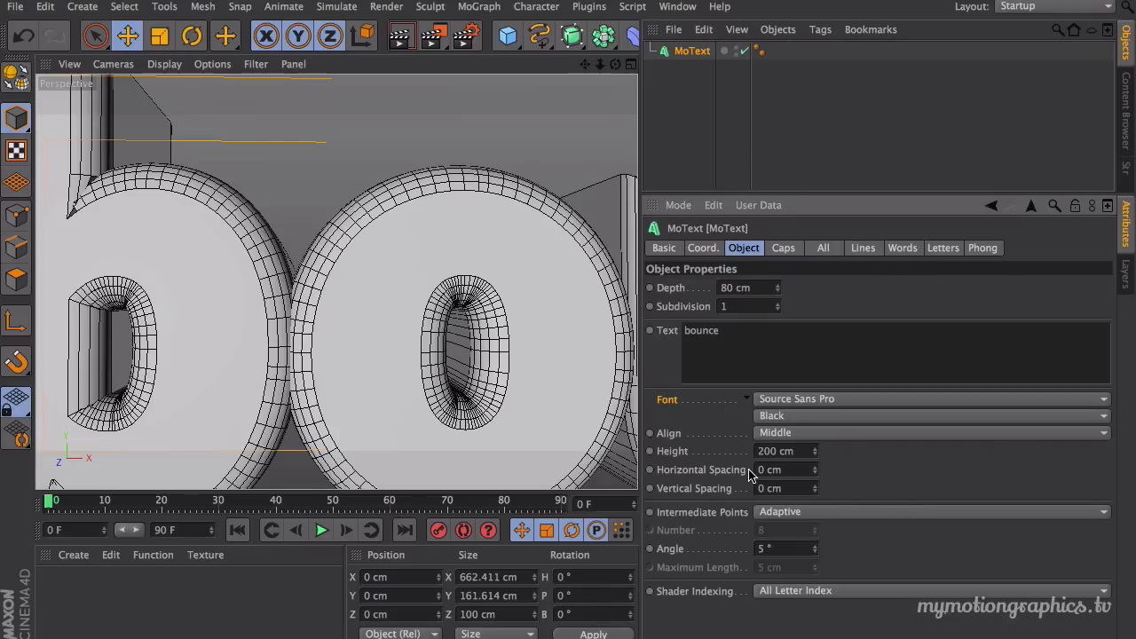
{"action": "left_click_drag", "start_coordinate": [819, 476], "coordinate": [817, 468]}
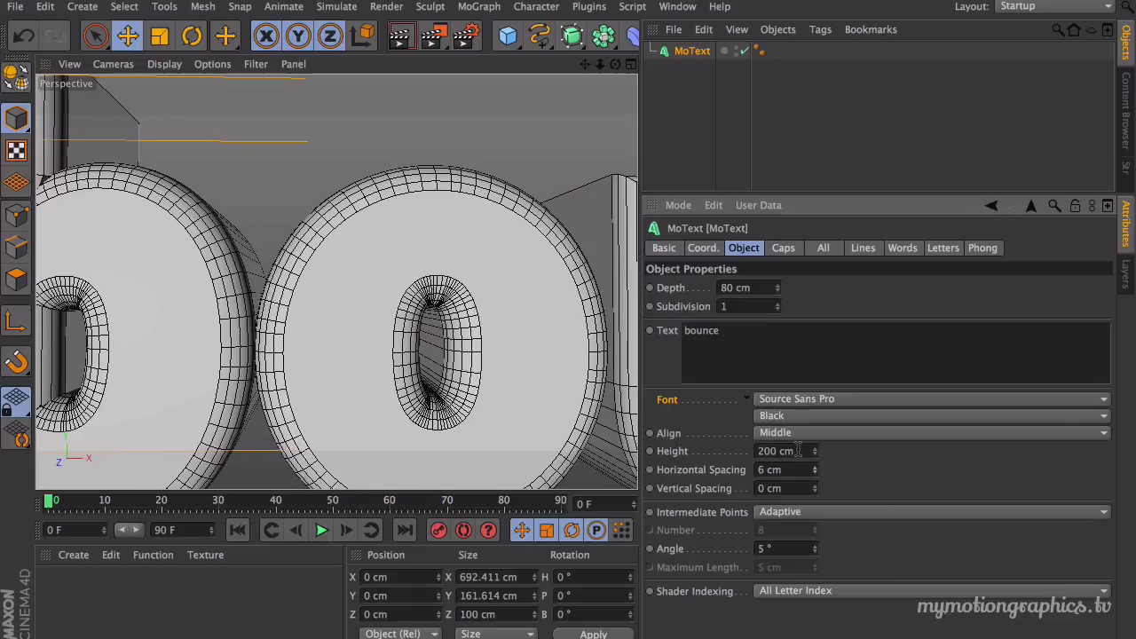
{"action": "mouse_move", "coordinate": [615, 64]}
{"action": "left_mouse_down"}
{"action": "mouse_move", "coordinate": [635, 67]}
{"action": "mouse_move", "coordinate": [615, 64]}
{"action": "left_mouse_up"}
{"action": "left_click", "coordinate": [815, 467]}
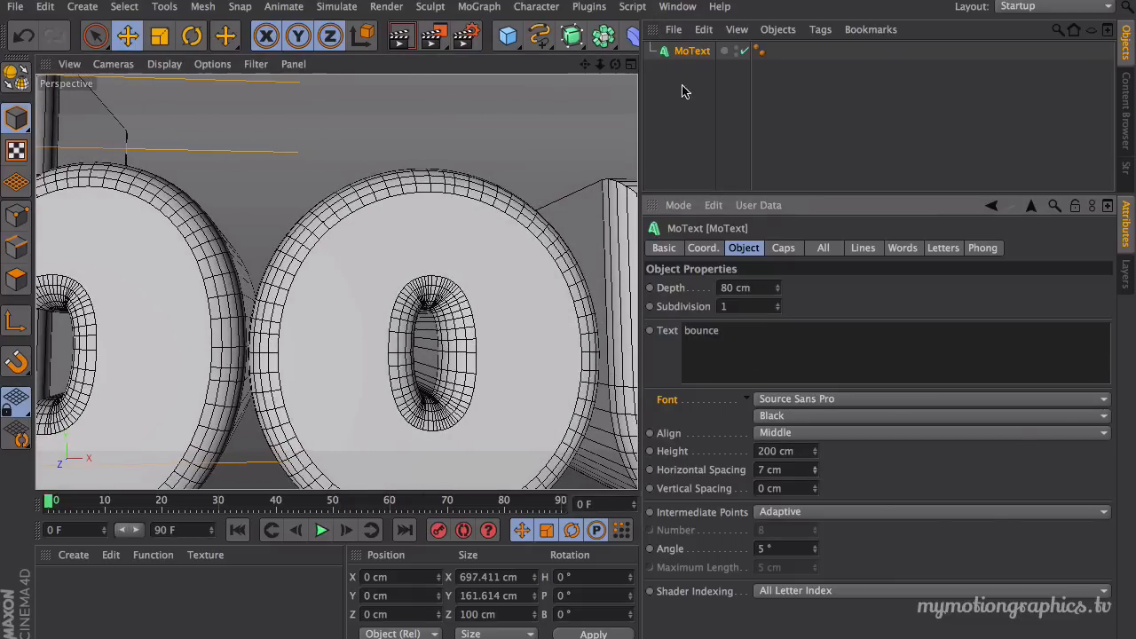
{"action": "mouse_move", "coordinate": [616, 64]}
{"action": "left_mouse_down"}
{"action": "mouse_move", "coordinate": [606, 79]}
{"action": "mouse_move", "coordinate": [601, 69]}
{"action": "left_mouse_up"}
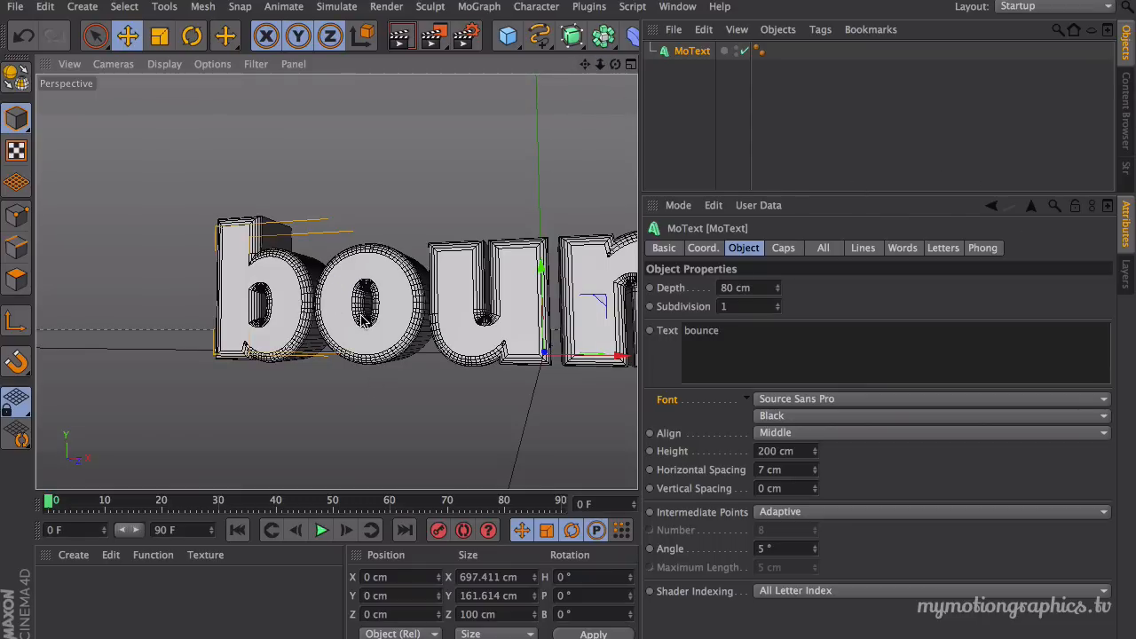
{"action": "left_click_drag", "start_coordinate": [412, 193], "coordinate": [370, 172], "text": "alt"}
Step: Create a new material and set its color to a strong blue, RGB 21, 88, 195
{"action": "left_click", "coordinate": [115, 603]}
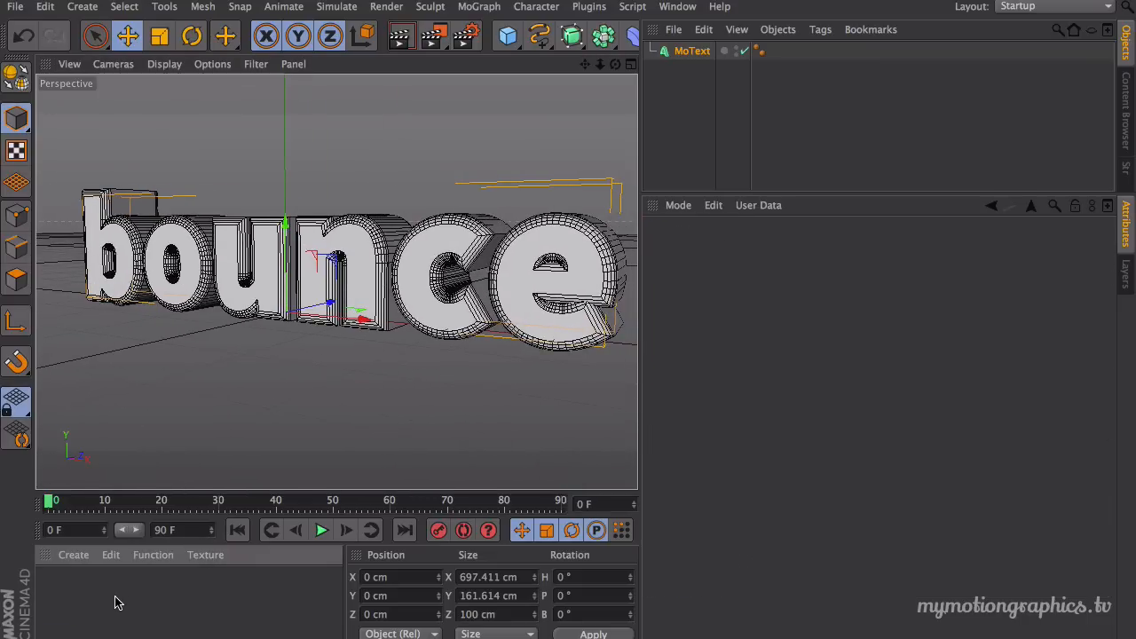
{"action": "double_click", "coordinate": [115, 604]}
{"action": "left_click", "coordinate": [733, 410]}
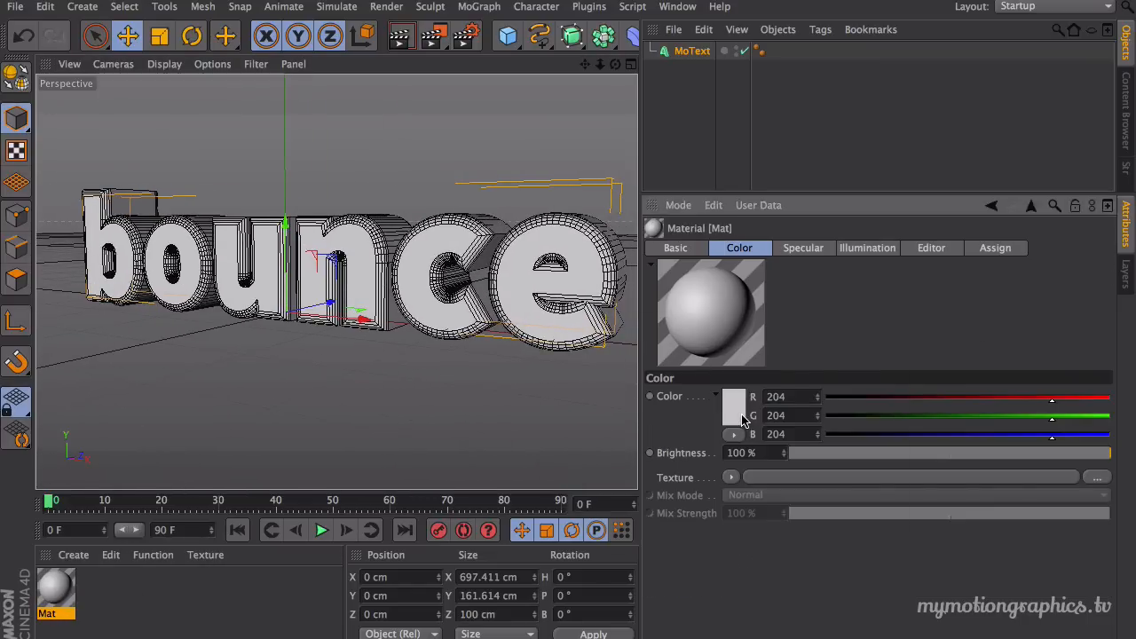
{"action": "left_click", "coordinate": [799, 359]}
{"action": "mouse_move", "coordinate": [755, 383]}
{"action": "left_mouse_down"}
{"action": "mouse_move", "coordinate": [742, 385]}
{"action": "mouse_move", "coordinate": [804, 360]}
{"action": "left_mouse_up"}
{"action": "left_click_drag", "start_coordinate": [745, 384], "coordinate": [741, 394]}
{"action": "left_click", "coordinate": [774, 489]}
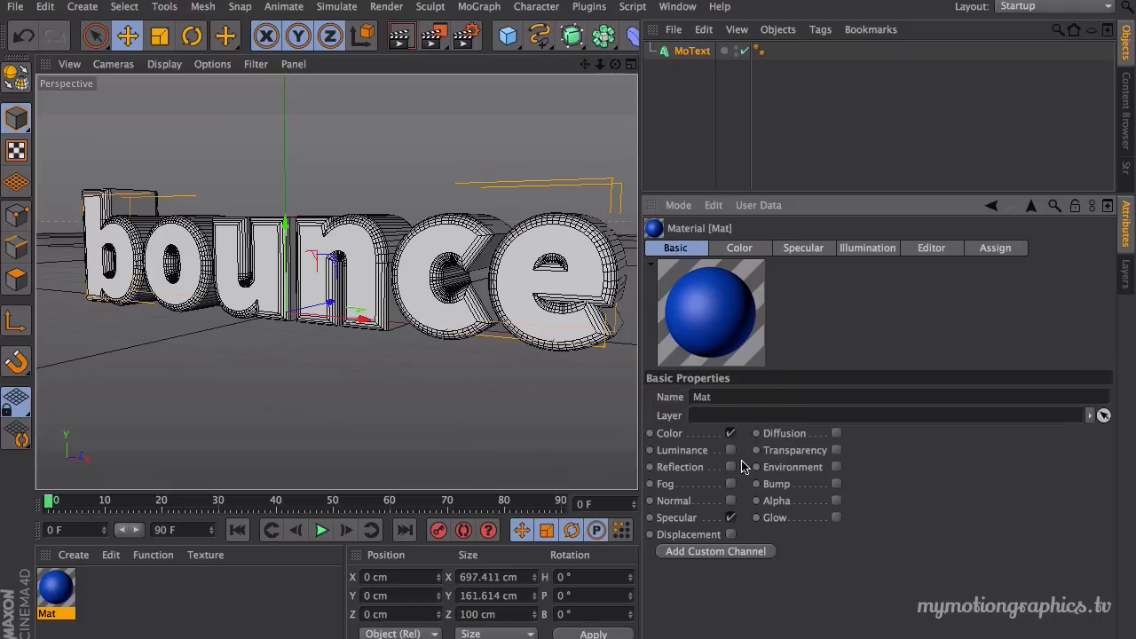
Step: Turn off the blue material's Specular channel and apply the material to the MoText object
{"action": "left_click", "coordinate": [731, 518]}
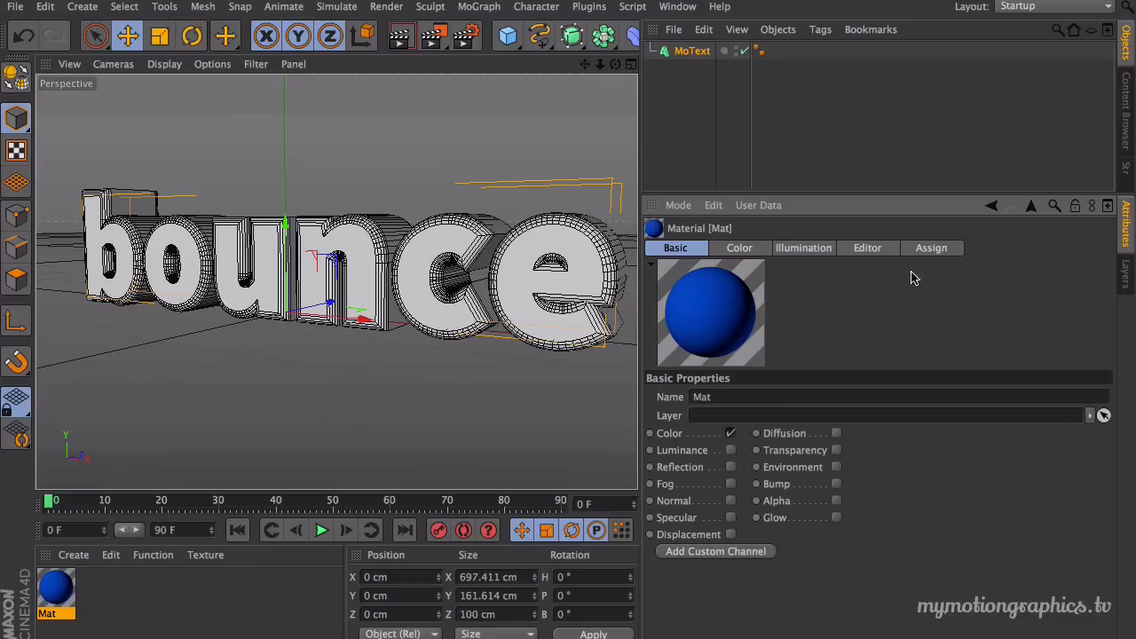
{"action": "left_click_drag", "start_coordinate": [55, 600], "coordinate": [691, 58]}
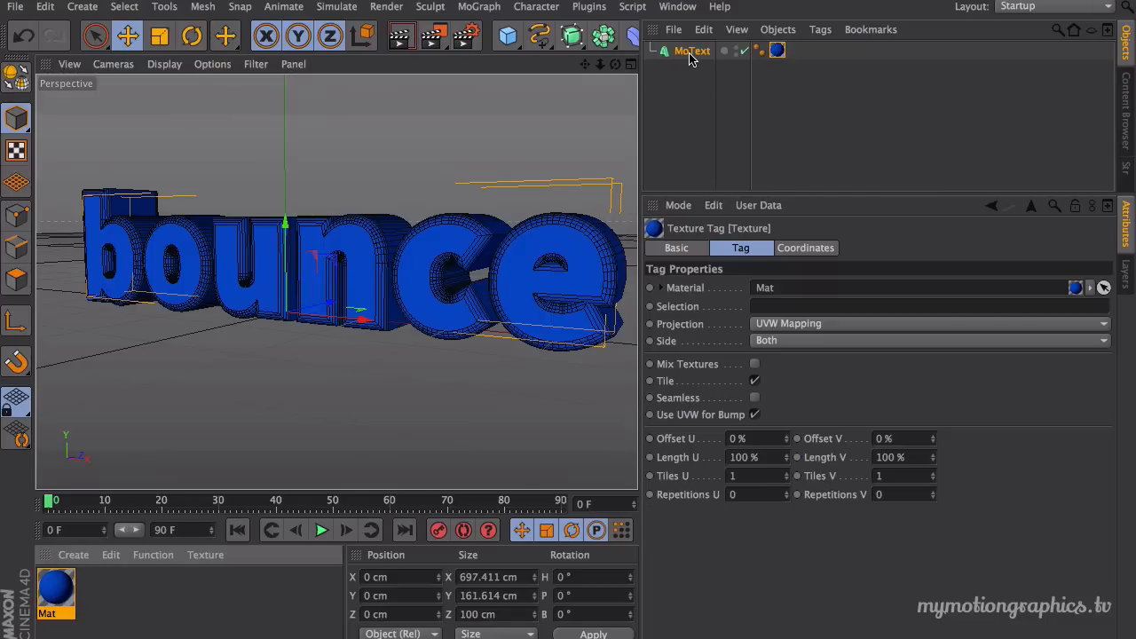
{"action": "left_click_drag", "start_coordinate": [615, 64], "coordinate": [724, 39]}
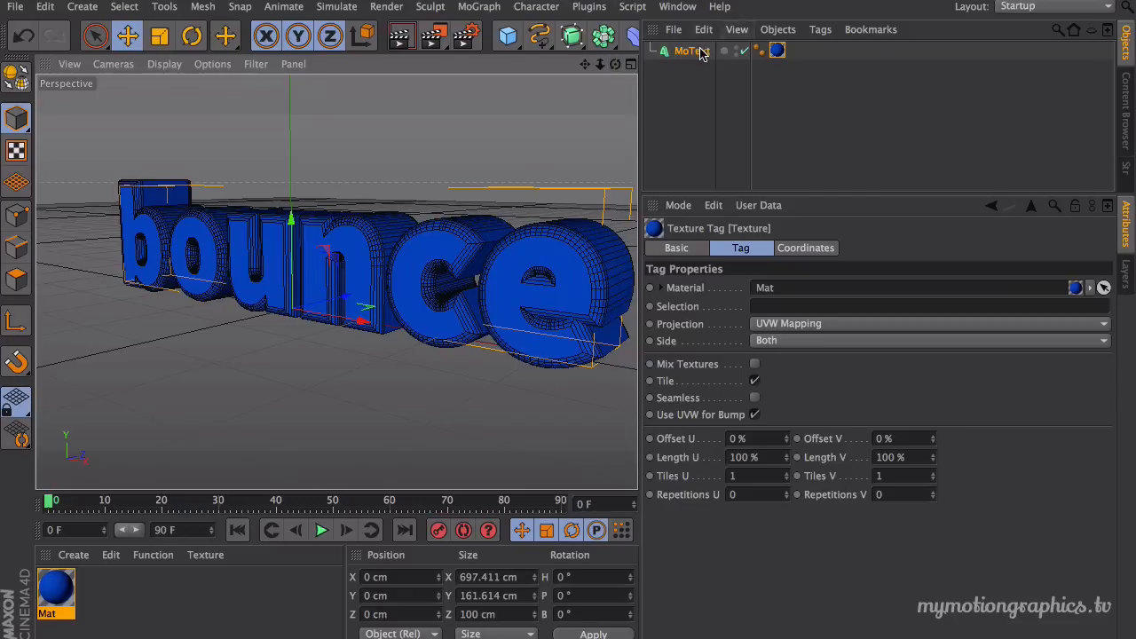
Step: Rename the MoText object to "back"
{"action": "double_click", "coordinate": [696, 50]}
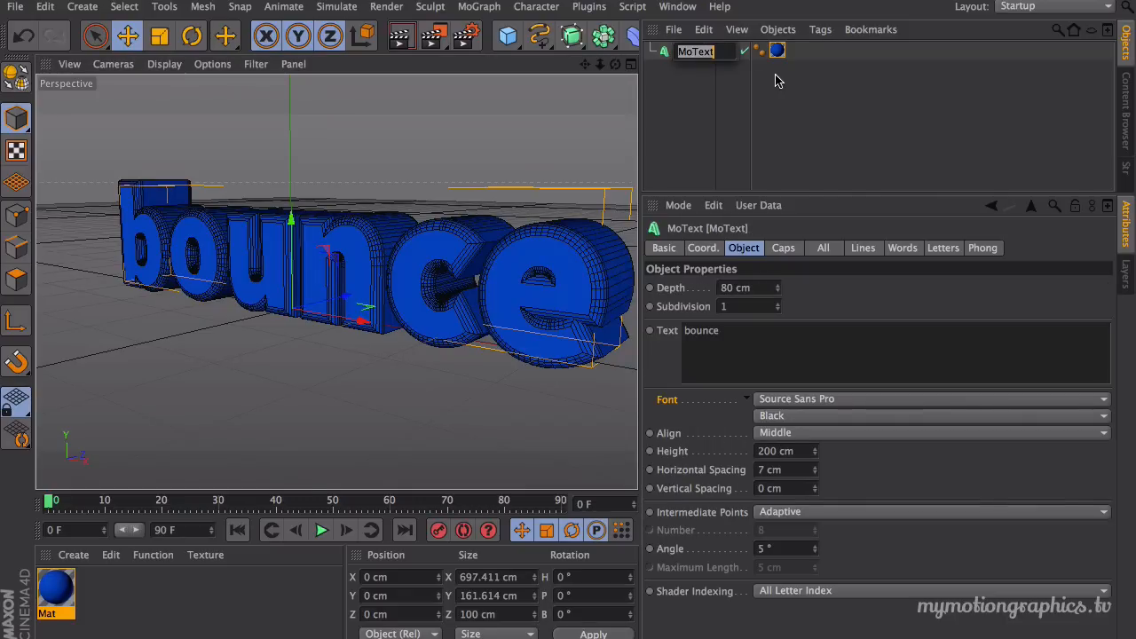
{"action": "type", "text": "back"}
{"action": "key", "text": "Return"}
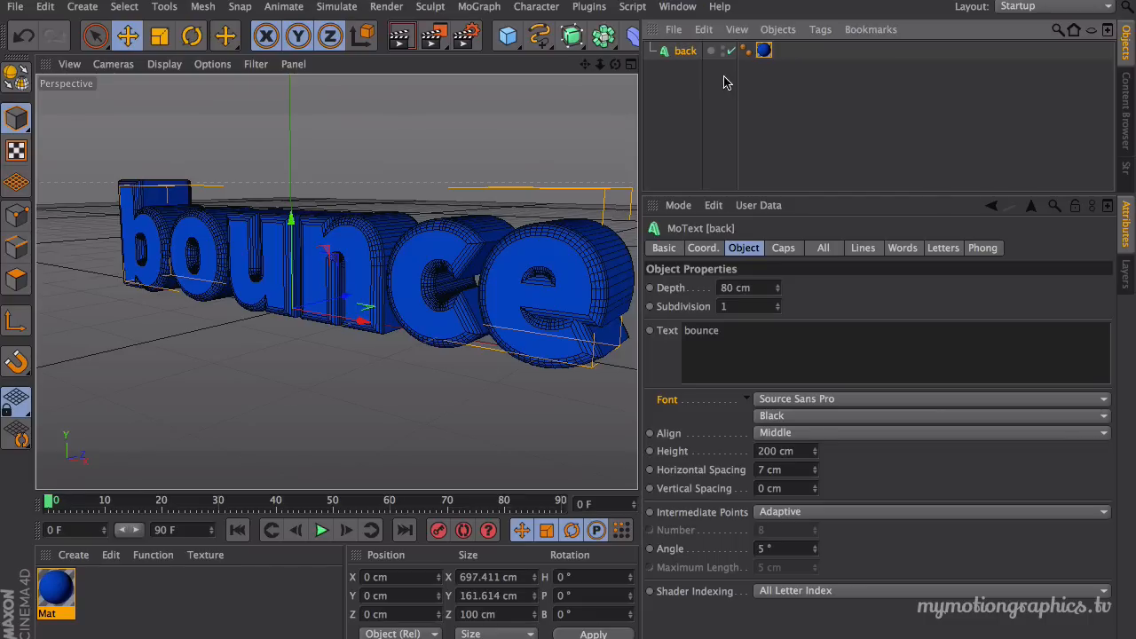
Step: Duplicate the blue material to get a second material for the letter faces
{"action": "left_click_drag", "start_coordinate": [615, 64], "coordinate": [536, 71]}
{"action": "mouse_move", "coordinate": [389, 173]}
{"action": "middle_mouse_down", "text": "alt"}
{"action": "mouse_move", "coordinate": [418, 169]}
{"action": "mouse_move", "coordinate": [401, 166]}
{"action": "middle_mouse_up", "text": "alt"}
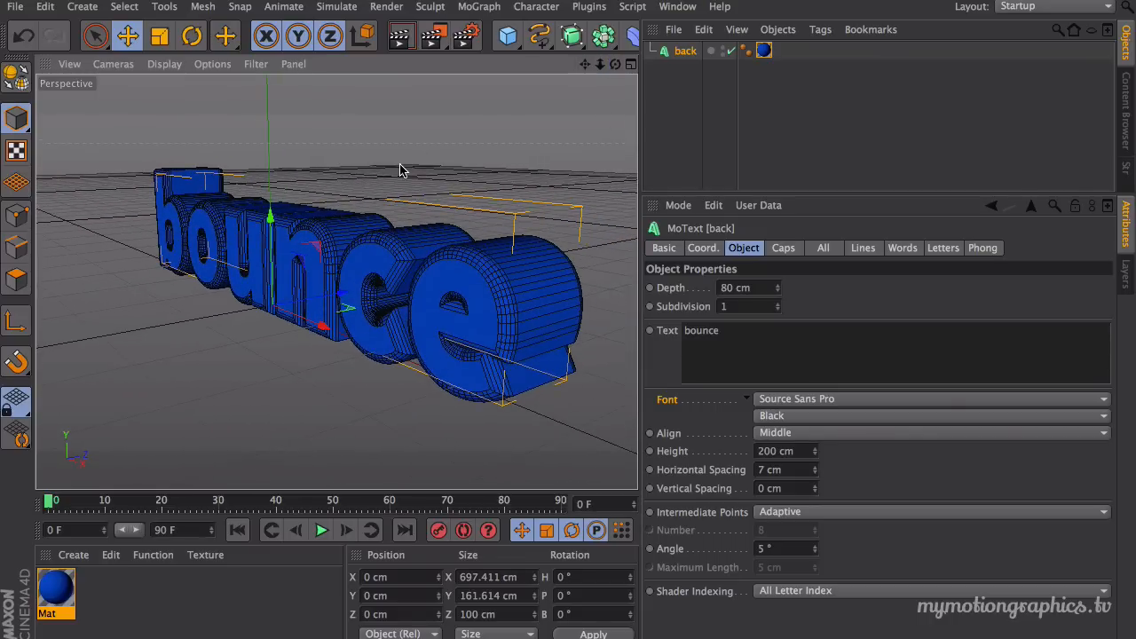
{"action": "left_click_drag", "start_coordinate": [386, 163], "coordinate": [592, 245], "text": "alt"}
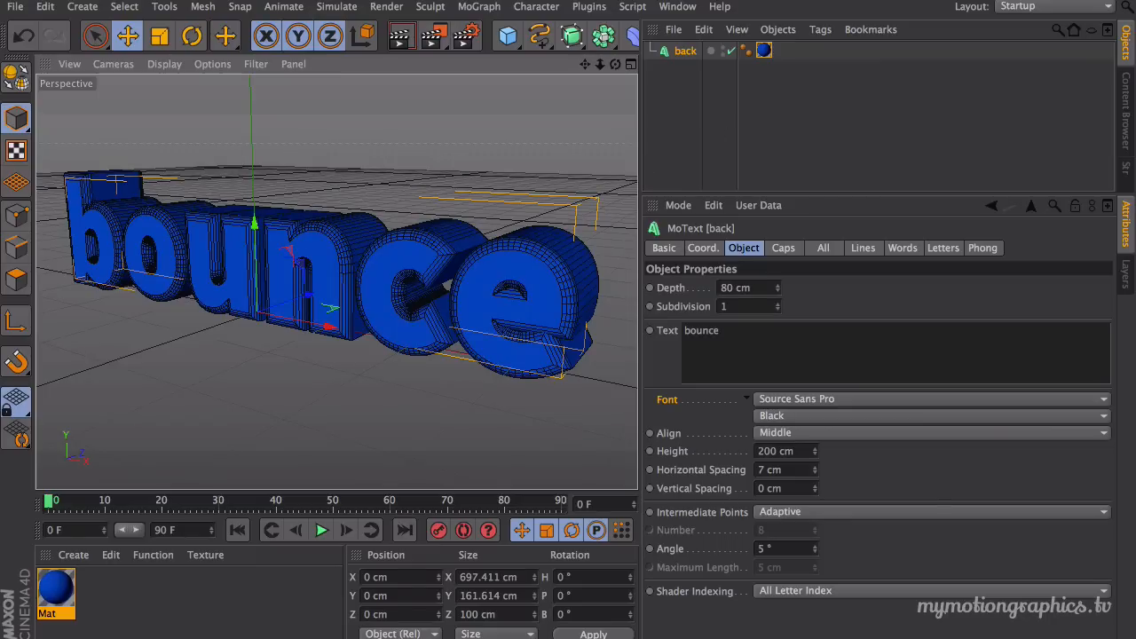
{"action": "left_click_drag", "start_coordinate": [67, 591], "coordinate": [111, 606]}
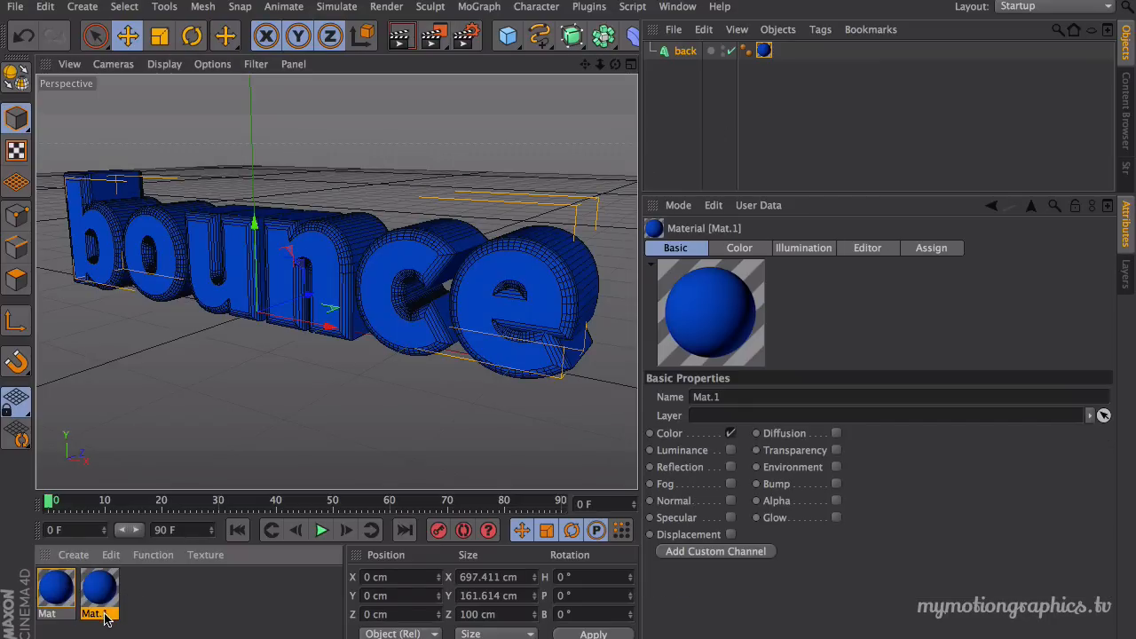
{"action": "double_click", "coordinate": [105, 616]}
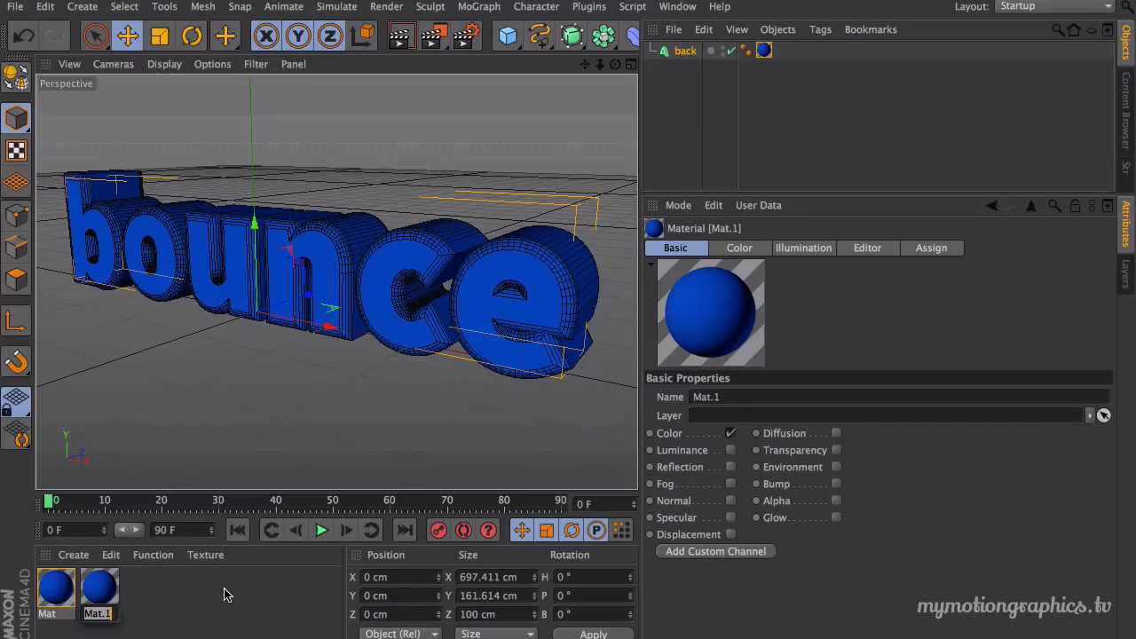
Step: Set the duplicated material's color to a pale bluish white, RGB 209, 220, 235
{"action": "left_click", "coordinate": [740, 248]}
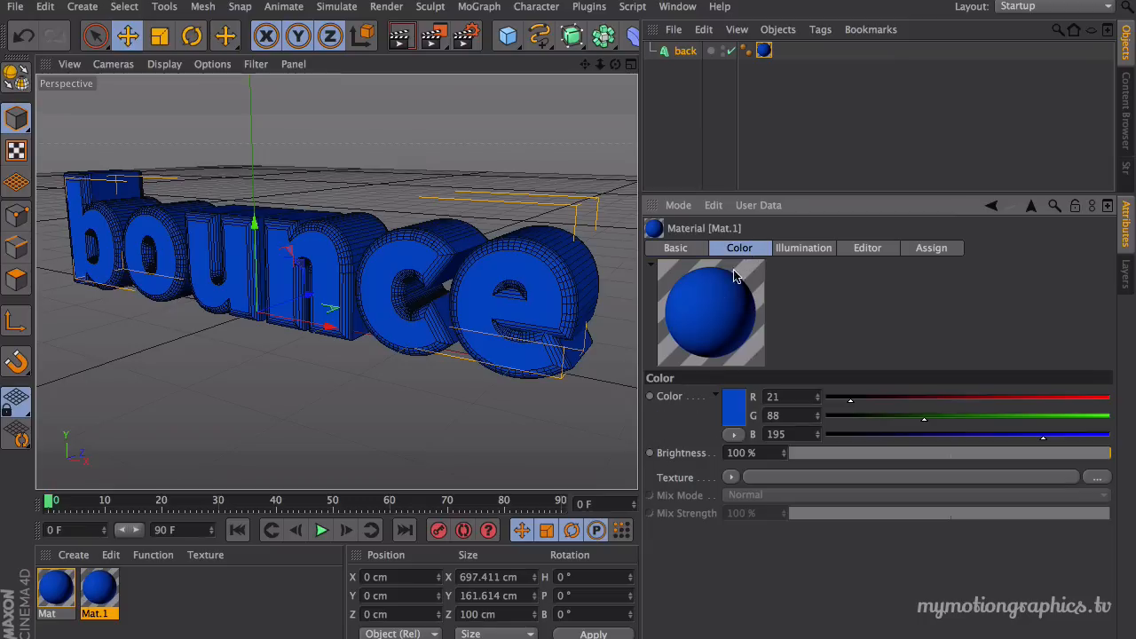
{"action": "left_click", "coordinate": [731, 409]}
{"action": "left_click_drag", "start_coordinate": [645, 371], "coordinate": [637, 368]}
{"action": "left_click", "coordinate": [785, 352]}
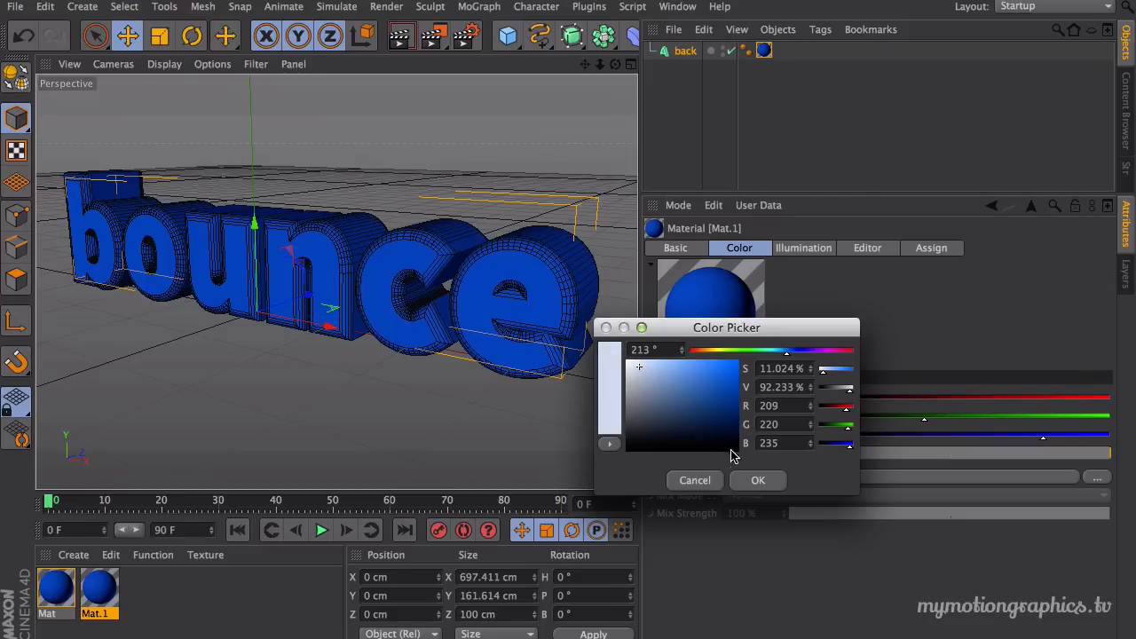
{"action": "left_click", "coordinate": [755, 480]}
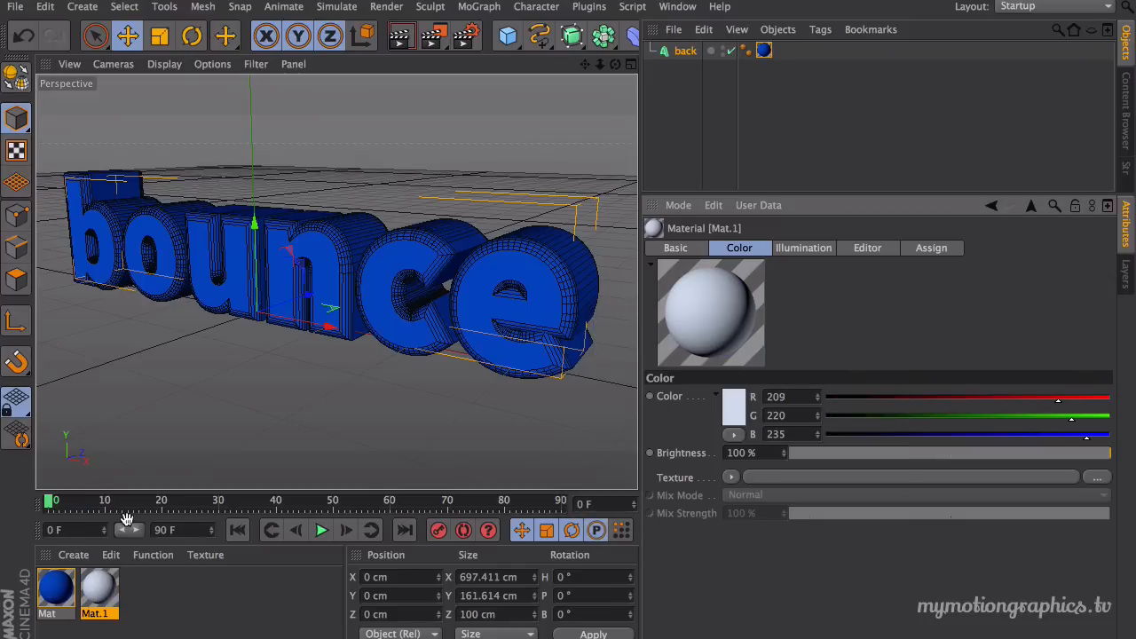
Step: Apply the pale material to the back text object and restrict it to the front caps with selection C1
{"action": "left_click_drag", "start_coordinate": [107, 587], "coordinate": [689, 55]}
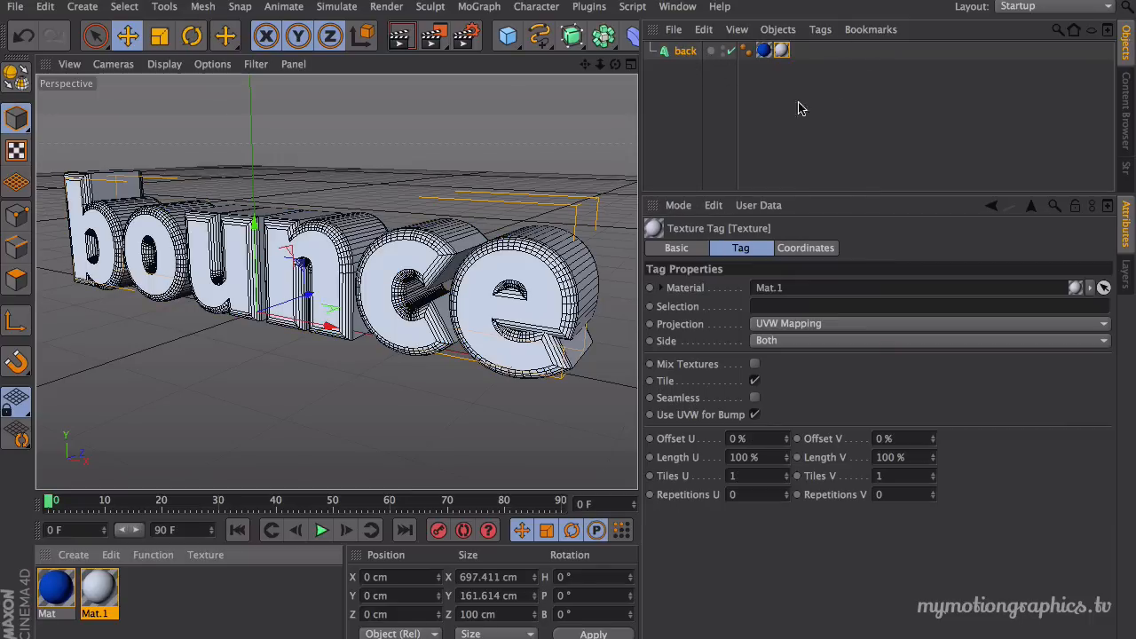
{"action": "left_click", "coordinate": [681, 50]}
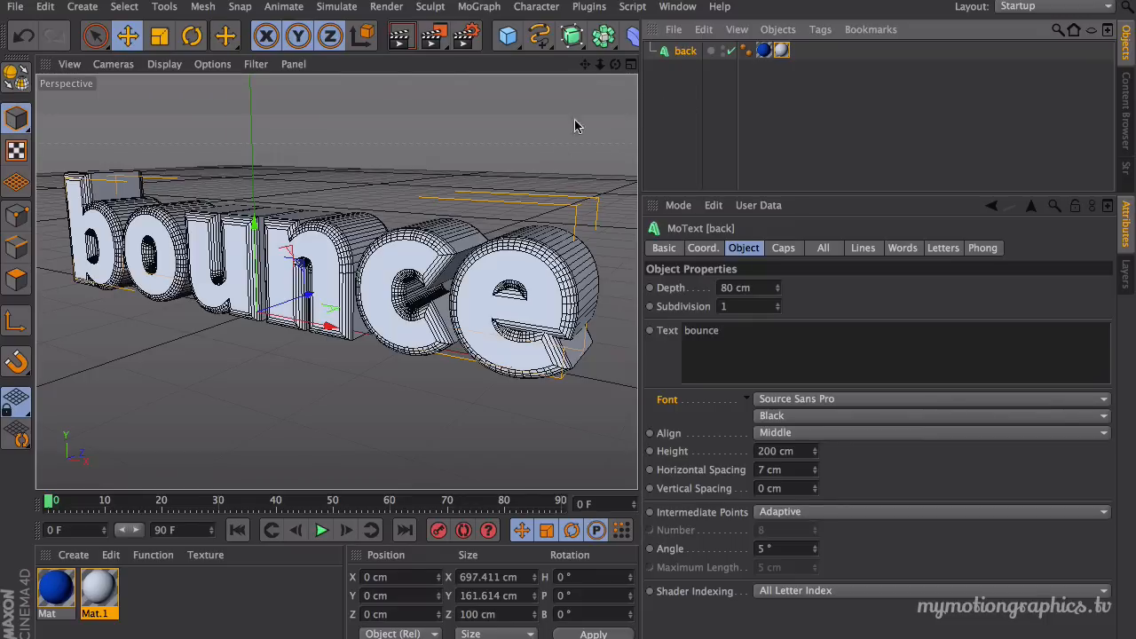
{"action": "left_click_drag", "start_coordinate": [615, 64], "coordinate": [616, 68]}
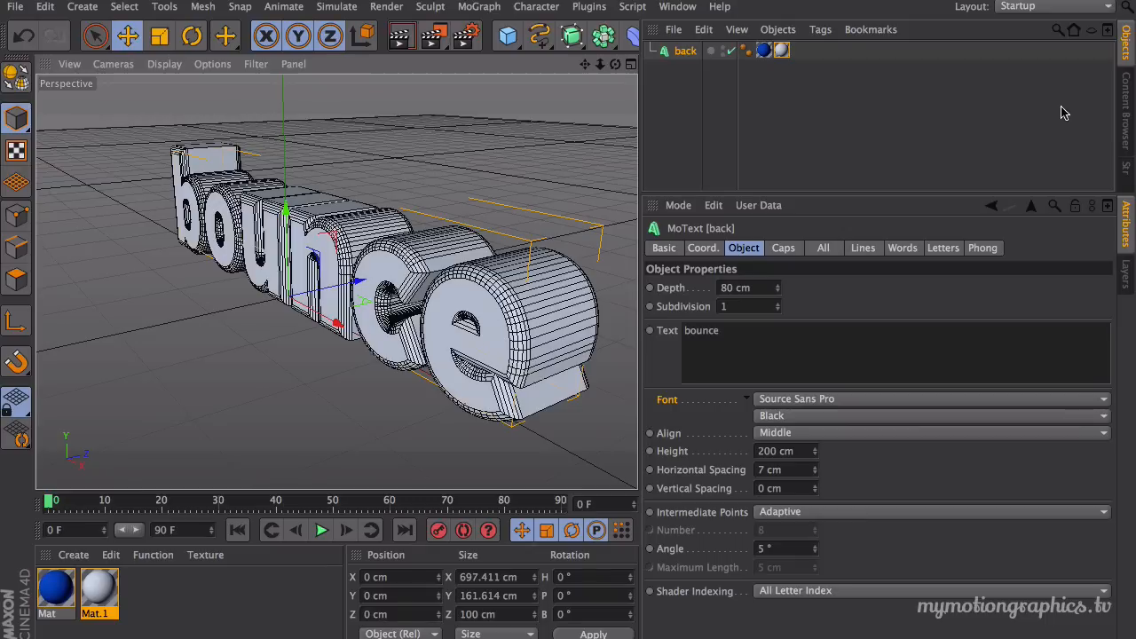
{"action": "left_click", "coordinate": [781, 52]}
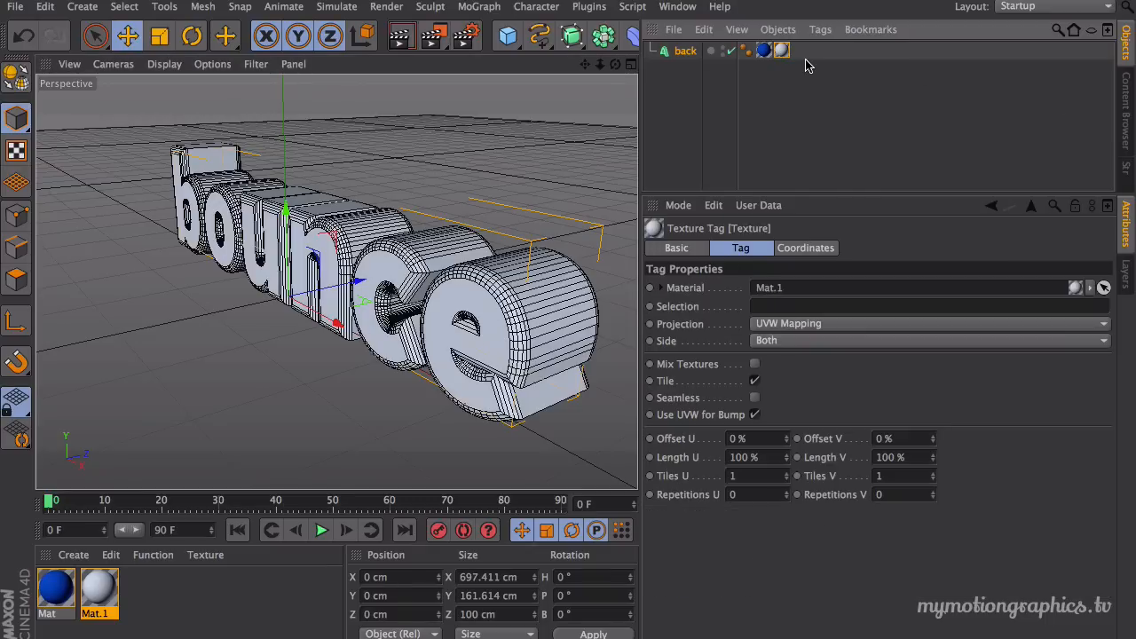
{"action": "left_click", "coordinate": [768, 306]}
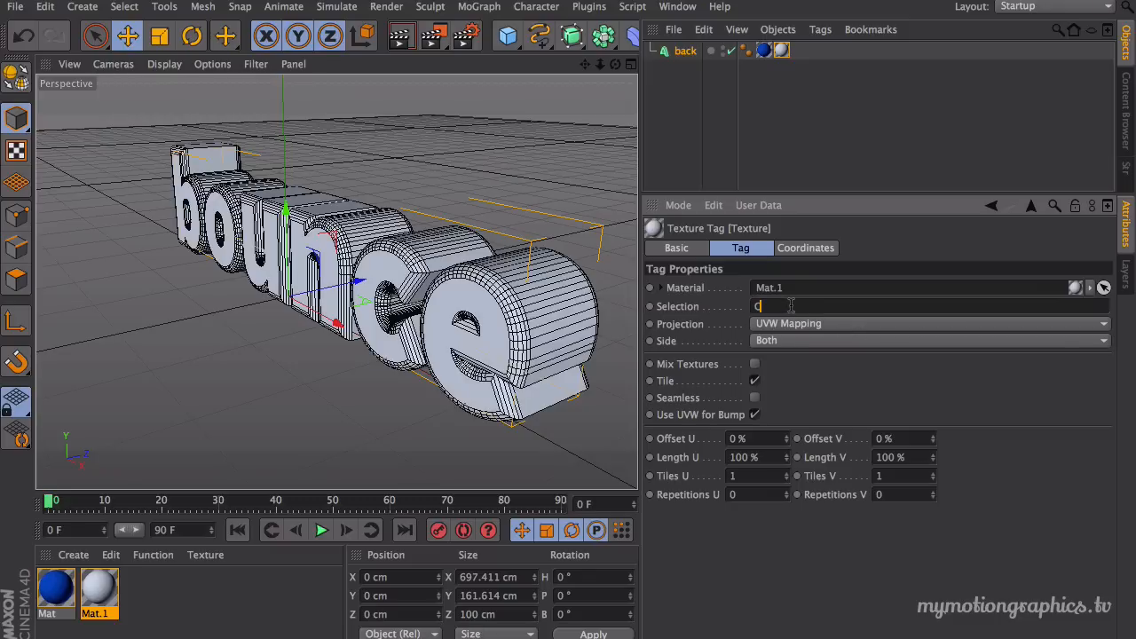
{"action": "key", "text": "Return"}
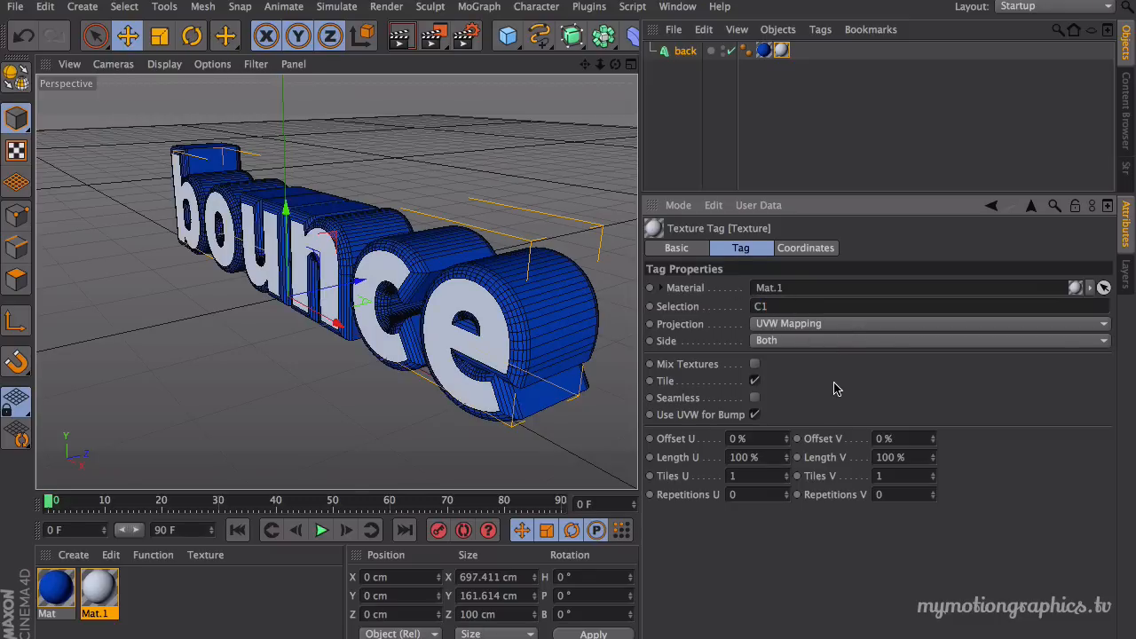
Step: Apply the pale material to the back text object a second time, restricted to the rear caps with selection C2
{"action": "mouse_move", "coordinate": [615, 64]}
{"action": "left_mouse_down"}
{"action": "mouse_move", "coordinate": [586, 85]}
{"action": "mouse_move", "coordinate": [497, 66]}
{"action": "mouse_move", "coordinate": [604, 69]}
{"action": "mouse_move", "coordinate": [399, 68]}
{"action": "mouse_move", "coordinate": [604, 71]}
{"action": "left_mouse_up"}
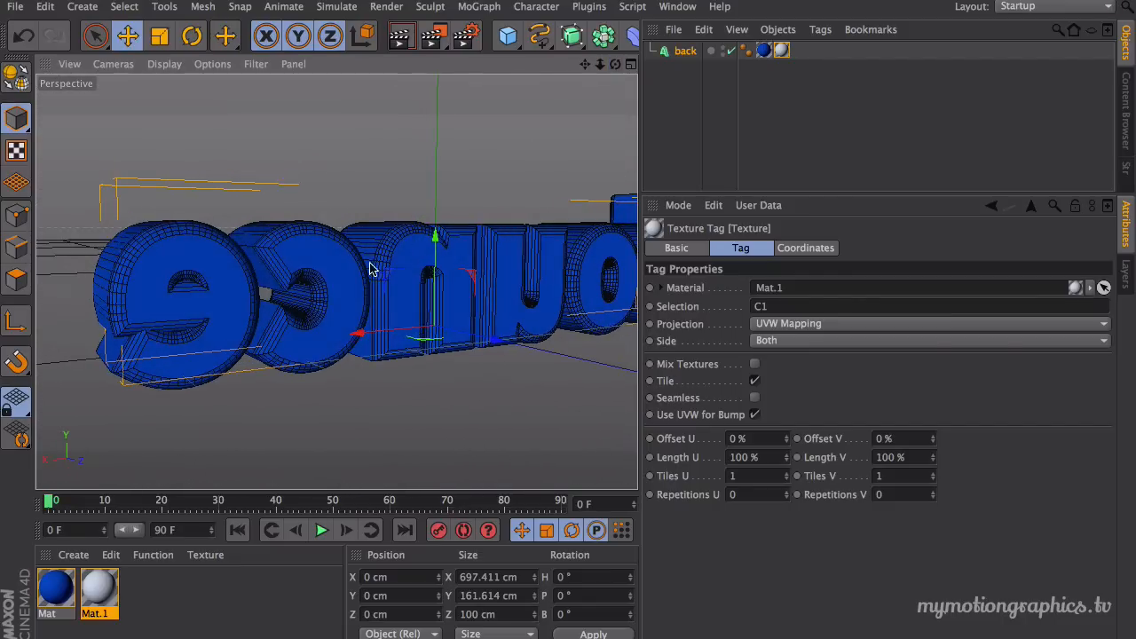
{"action": "left_click_drag", "start_coordinate": [102, 603], "coordinate": [689, 53]}
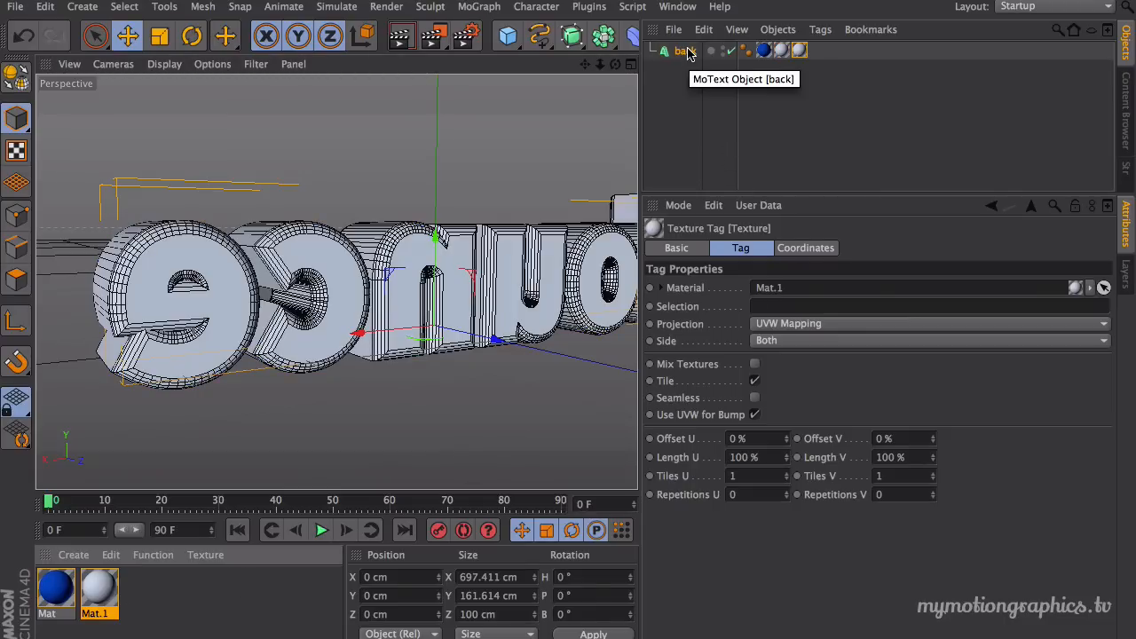
{"action": "left_click_drag", "start_coordinate": [615, 64], "coordinate": [698, 84]}
{"action": "left_click", "coordinate": [792, 52]}
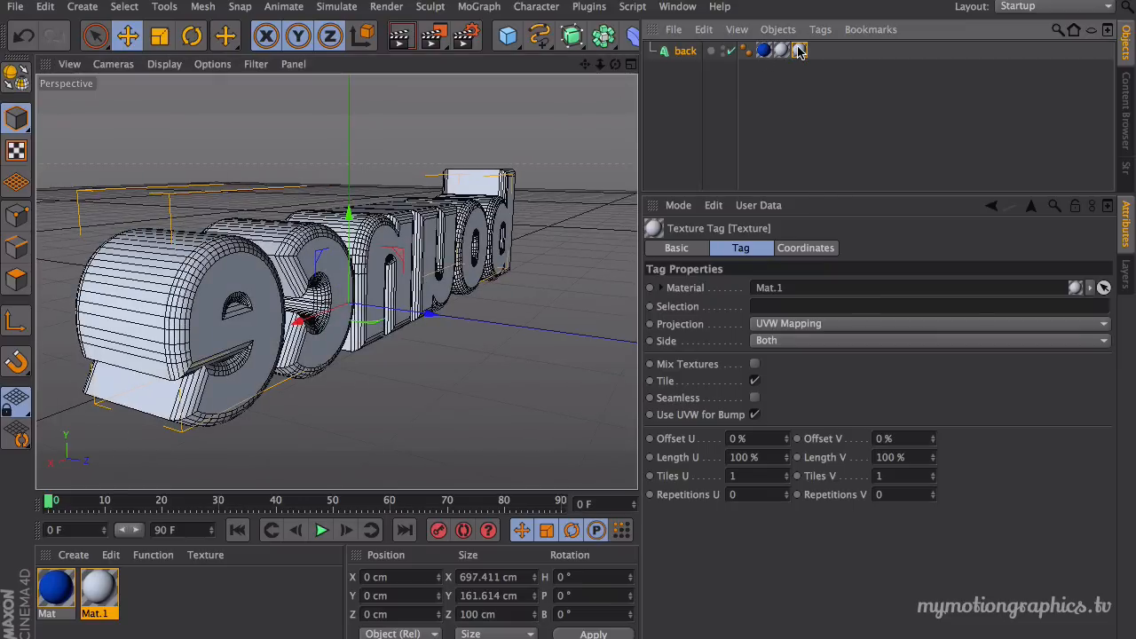
{"action": "left_click", "coordinate": [779, 306]}
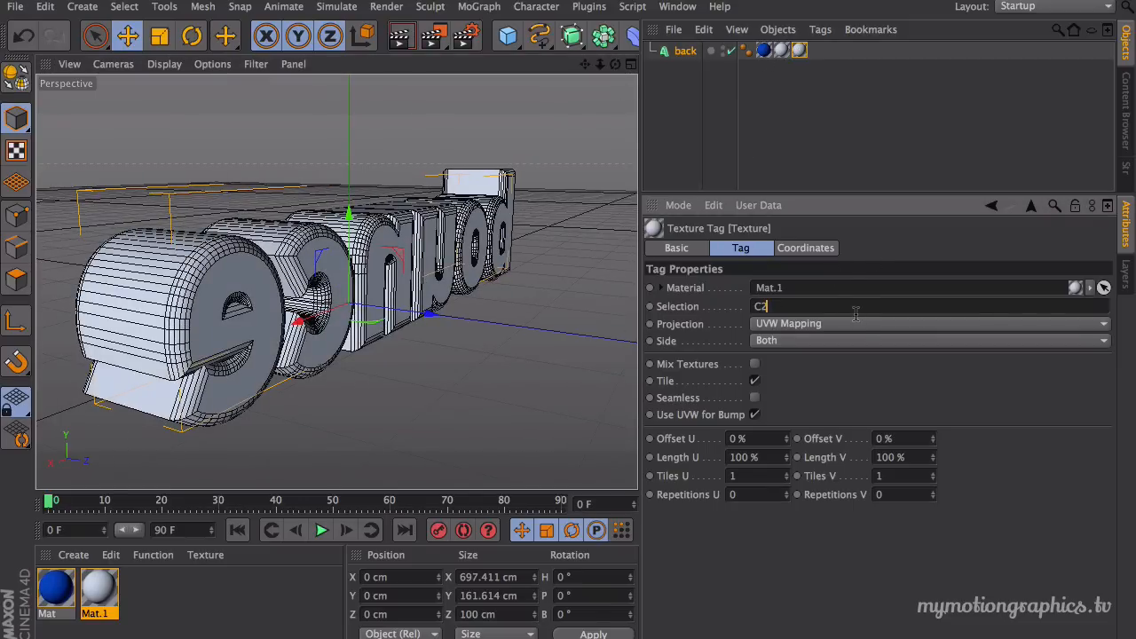
{"action": "key", "text": "Return"}
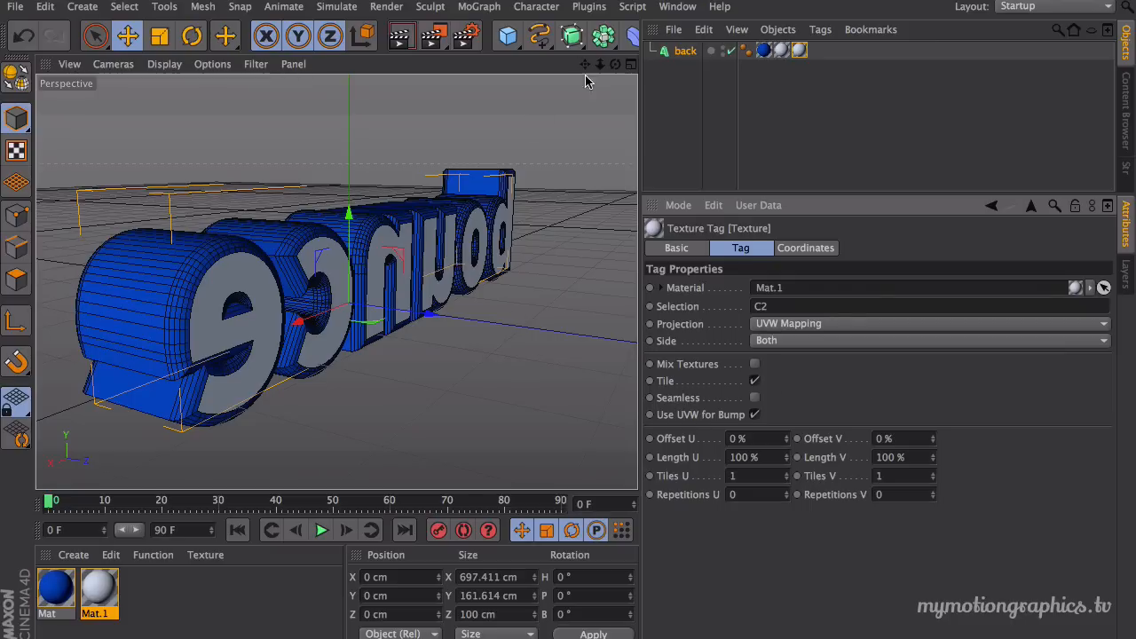
Step: Add a Plain effector to the back text object
{"action": "mouse_move", "coordinate": [614, 65]}
{"action": "left_mouse_down"}
{"action": "mouse_move", "coordinate": [336, 282]}
{"action": "mouse_move", "coordinate": [613, 64]}
{"action": "mouse_move", "coordinate": [546, 71]}
{"action": "mouse_move", "coordinate": [655, 72]}
{"action": "mouse_move", "coordinate": [584, 70]}
{"action": "mouse_move", "coordinate": [337, 282]}
{"action": "mouse_move", "coordinate": [614, 65]}
{"action": "left_mouse_up"}
{"action": "left_click", "coordinate": [684, 51]}
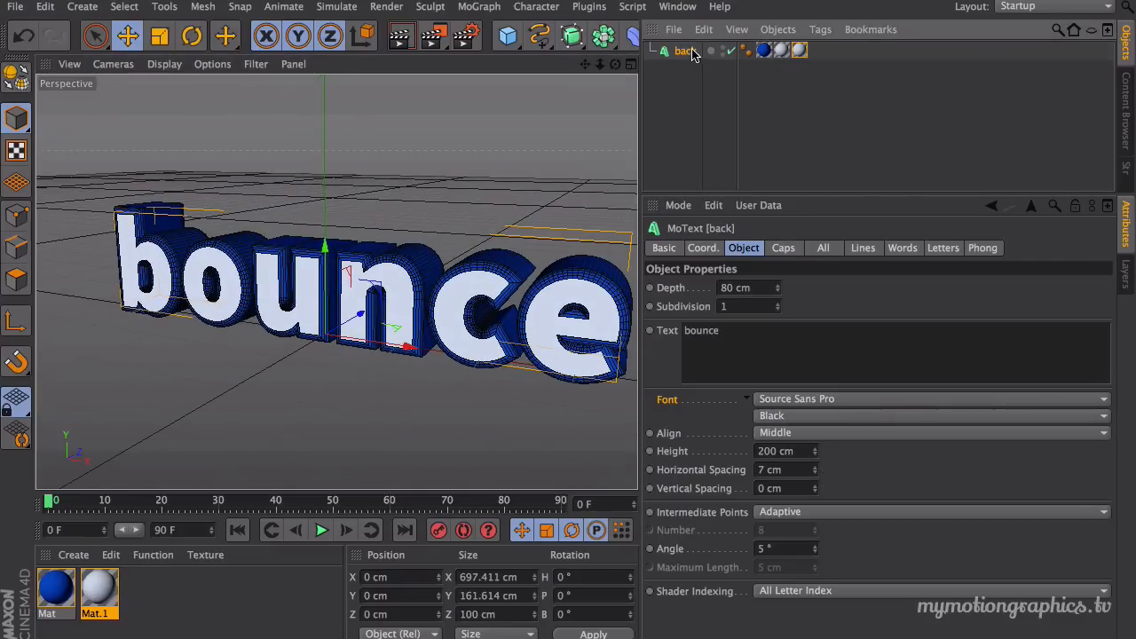
{"action": "left_click", "coordinate": [589, 7]}
{"action": "mouse_move", "coordinate": [483, 7]}
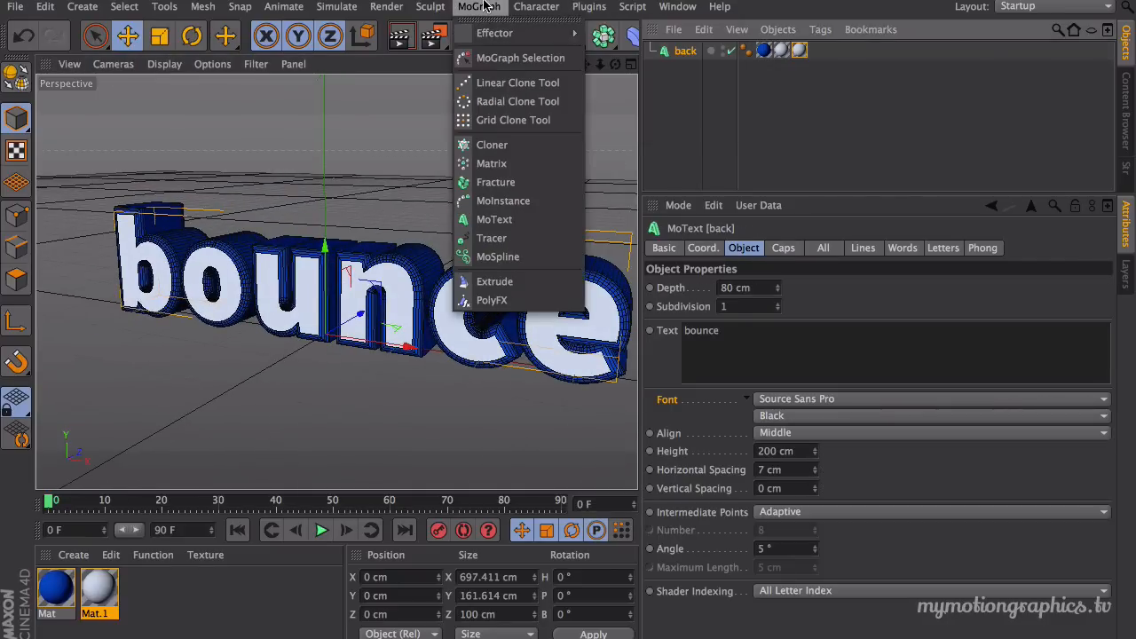
{"action": "mouse_move", "coordinate": [494, 33]}
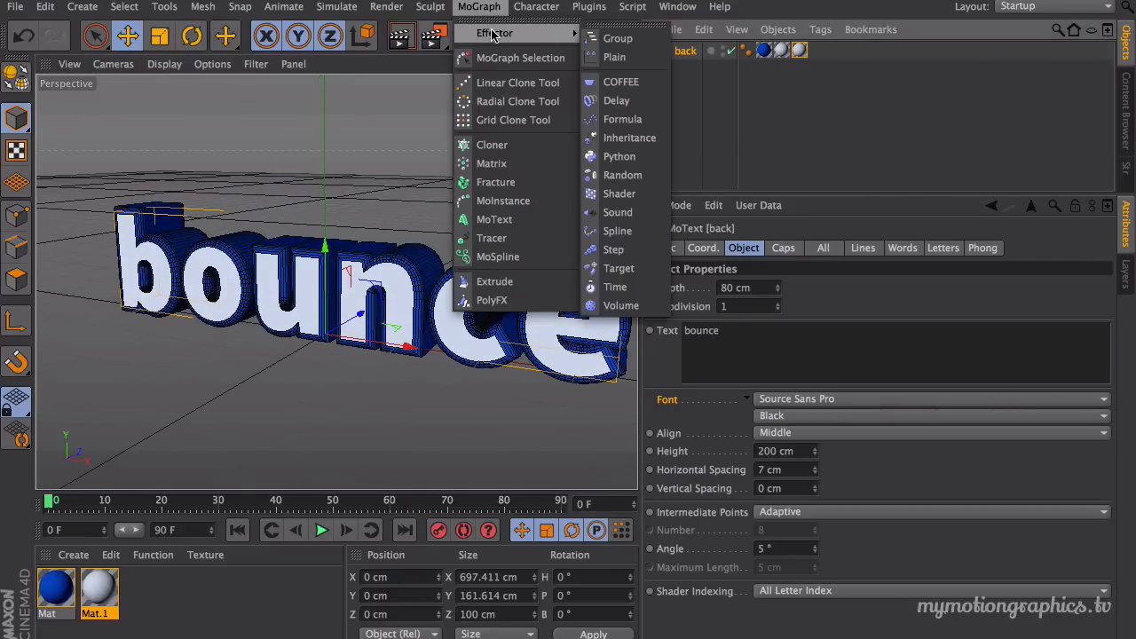
{"action": "left_click", "coordinate": [615, 57]}
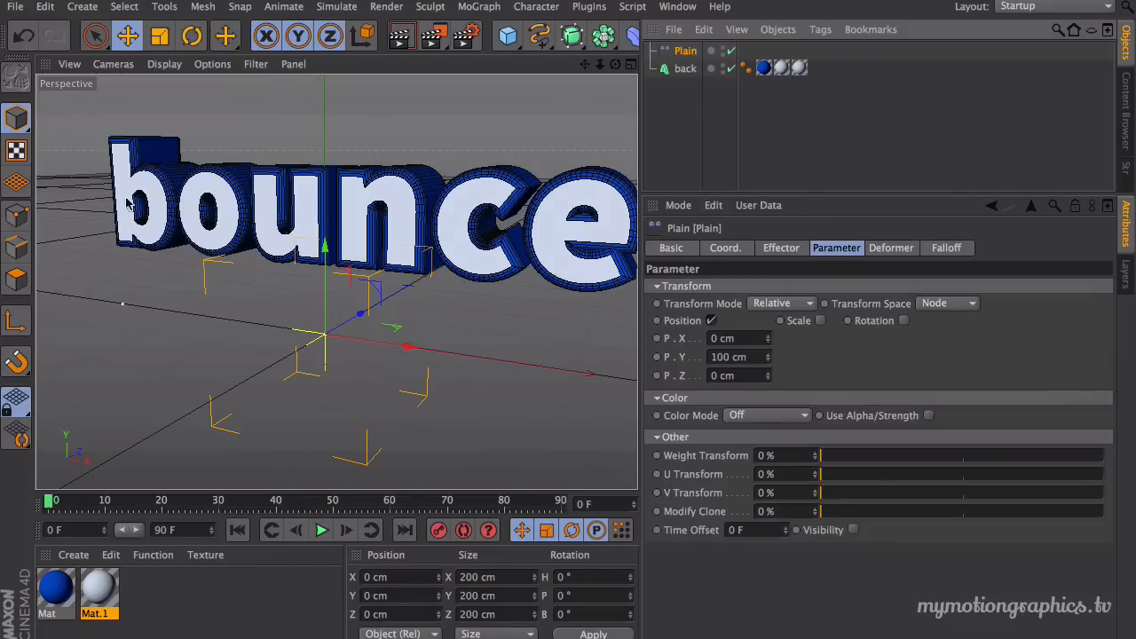
Step: Set the Plain effector's falloff shape to Linear
{"action": "left_click", "coordinate": [760, 357]}
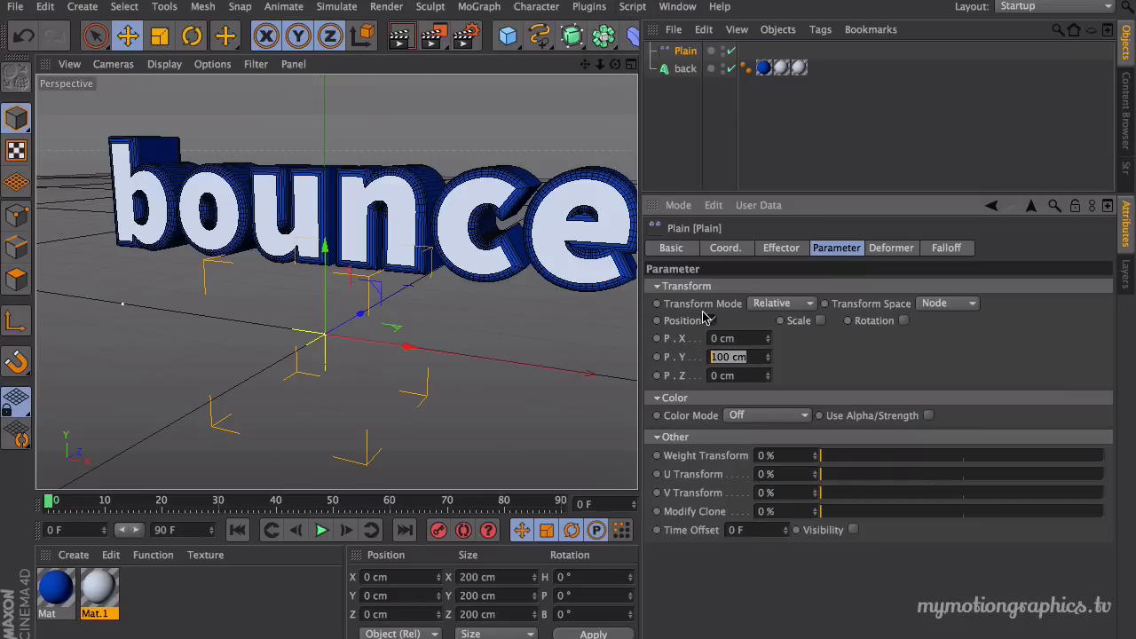
{"action": "left_click", "coordinate": [948, 250]}
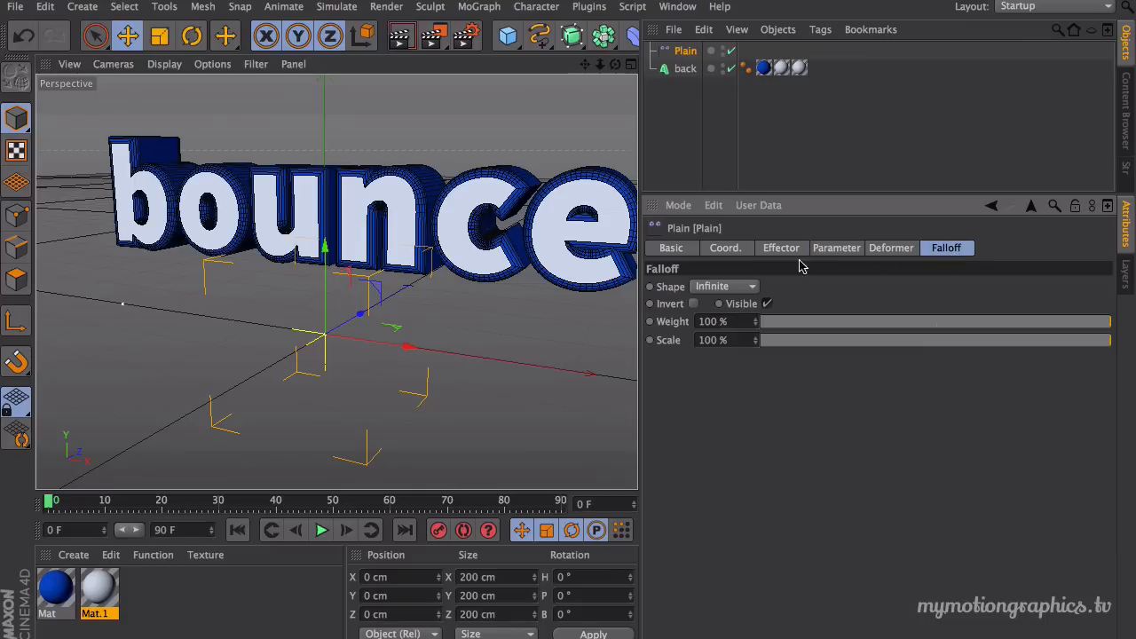
{"action": "left_click", "coordinate": [726, 287]}
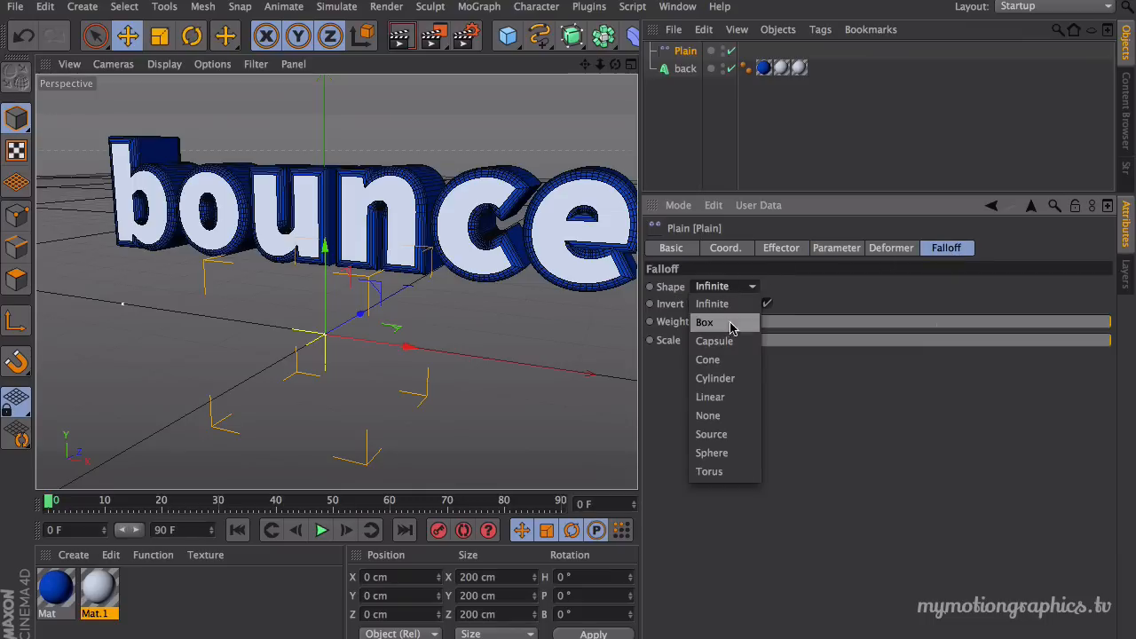
{"action": "left_click", "coordinate": [727, 397]}
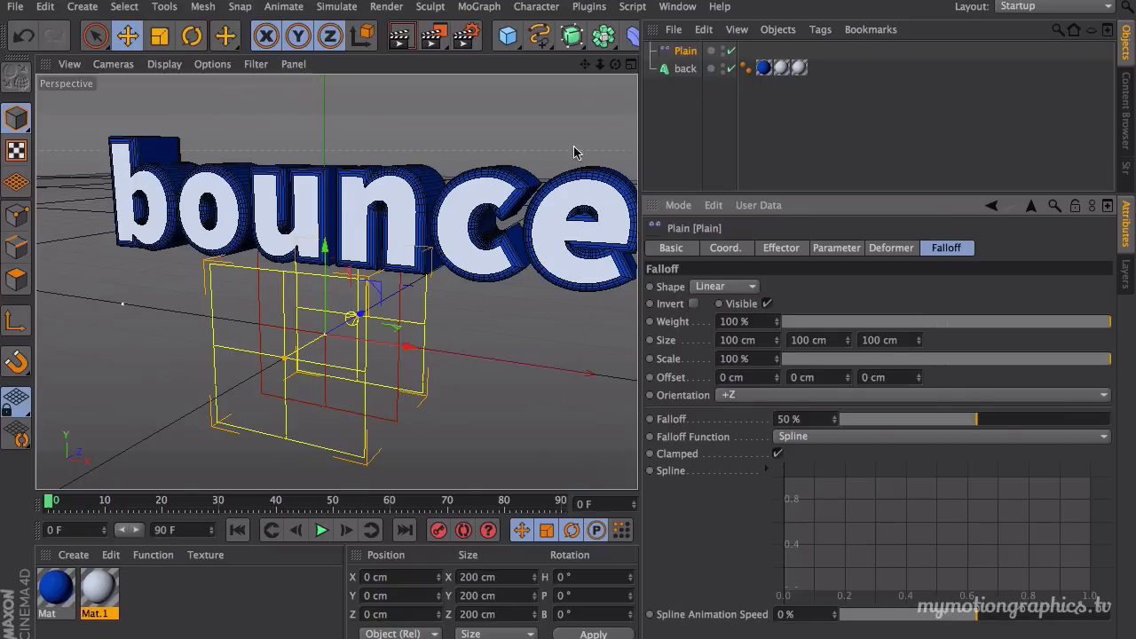
Step: Rotate the Plain effector to a heading of -90° so its falloff runs along the length of the text
{"action": "left_click_drag", "start_coordinate": [614, 67], "coordinate": [488, 53]}
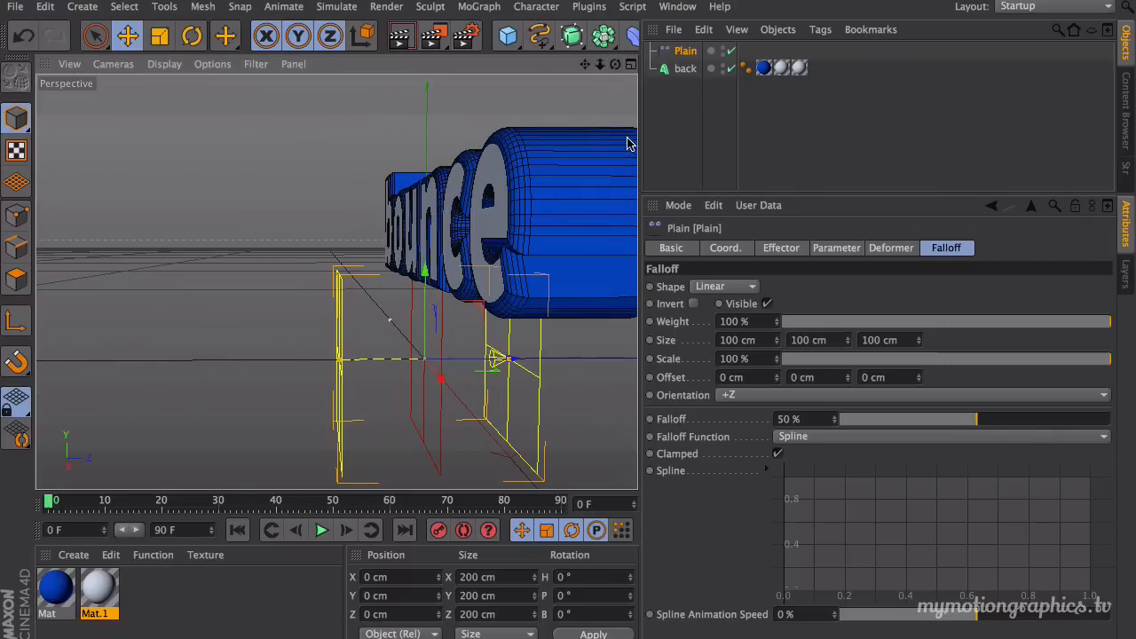
{"action": "left_click_drag", "start_coordinate": [620, 187], "coordinate": [519, 307], "text": "alt"}
{"action": "key", "text": "r"}
{"action": "left_click_drag", "start_coordinate": [368, 330], "coordinate": [286, 321]}
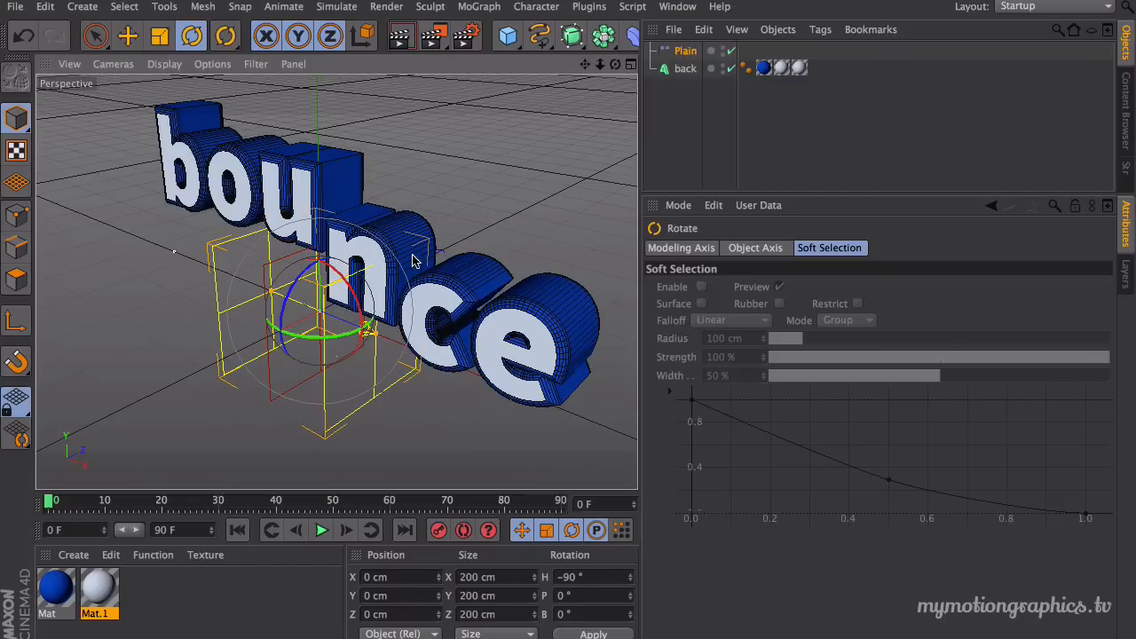
Step: Shift the Plain effector along the text to X about -94 cm and turn its heading to -270°
{"action": "left_click_drag", "start_coordinate": [455, 220], "coordinate": [573, 160], "text": "alt"}
{"action": "key", "text": "e"}
{"action": "left_click_drag", "start_coordinate": [397, 331], "coordinate": [404, 266]}
{"action": "left_click_drag", "start_coordinate": [480, 208], "coordinate": [217, 318], "text": "alt"}
{"action": "key", "text": "r"}
{"action": "left_click_drag", "start_coordinate": [336, 321], "coordinate": [250, 374], "text": "alt"}
Step: Move the Plain effector beyond the letter b to X about -472 cm and keyframe only its position at frame 0
{"action": "key", "text": "e"}
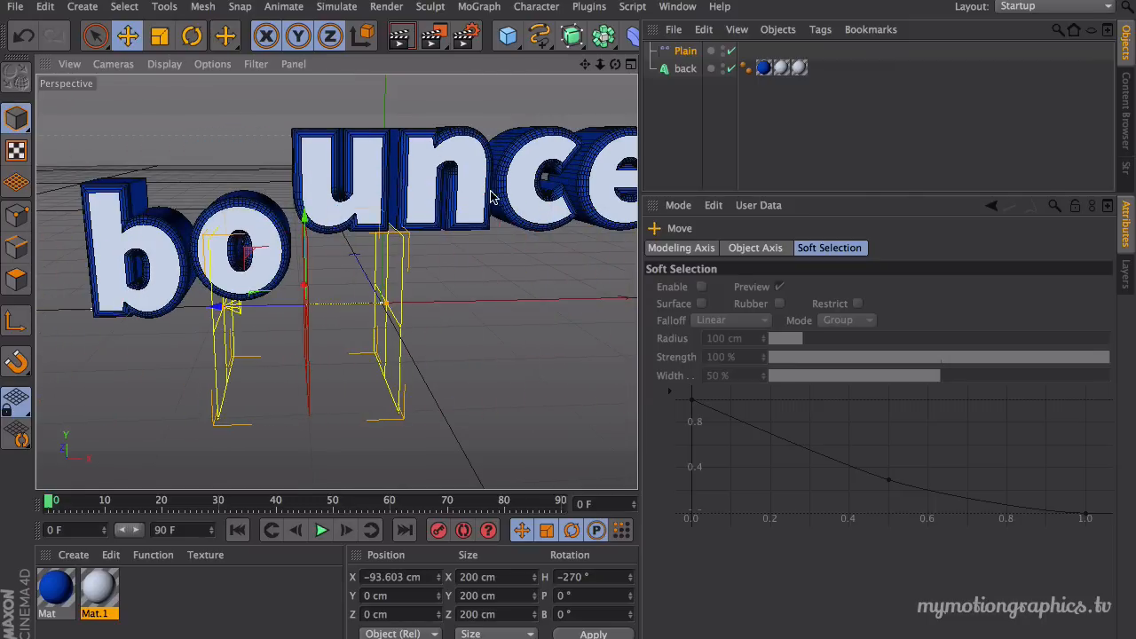
{"action": "scroll", "coordinate": [406, 245], "scroll_direction": "down", "scroll_amount": 5}
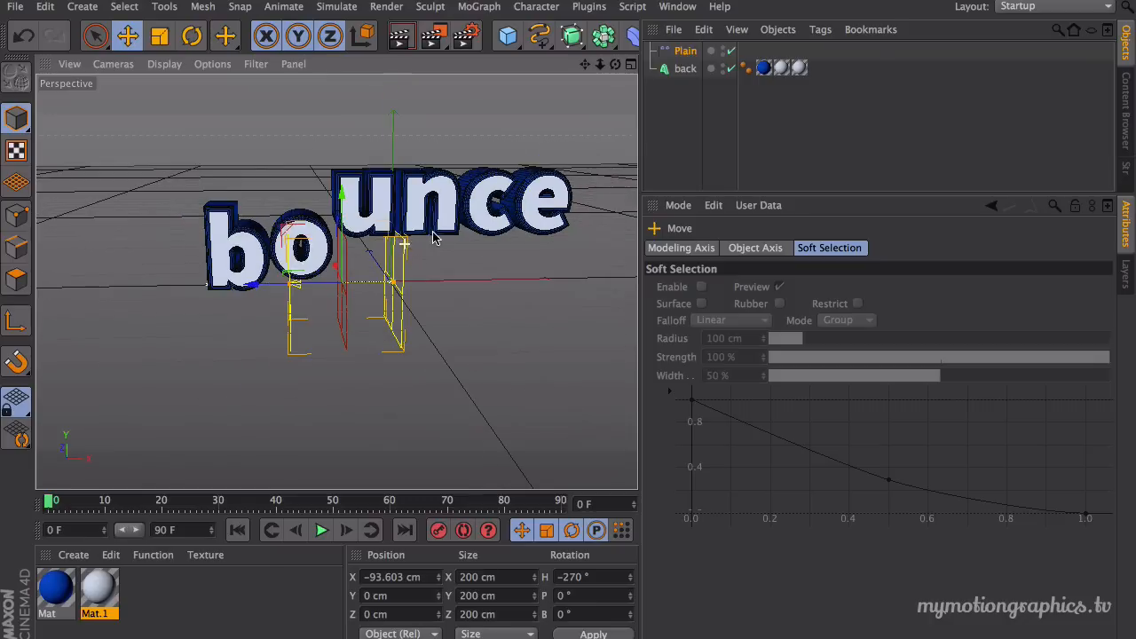
{"action": "middle_click_drag", "start_coordinate": [365, 298], "coordinate": [335, 281], "text": "alt"}
{"action": "left_click_drag", "start_coordinate": [292, 269], "coordinate": [94, 254]}
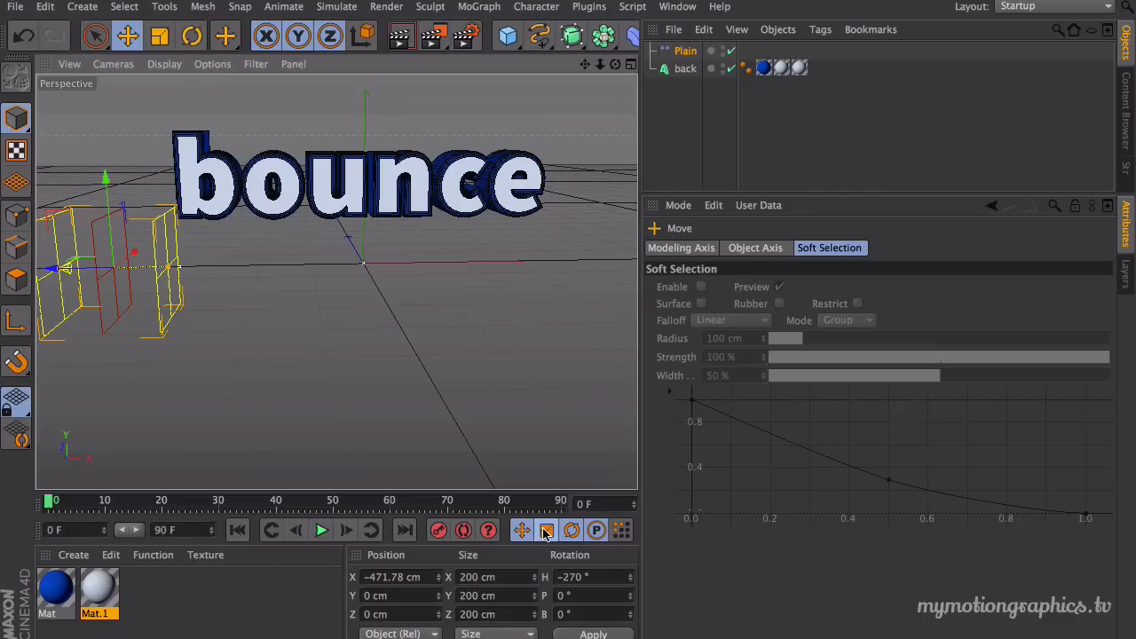
{"action": "left_click", "coordinate": [598, 533]}
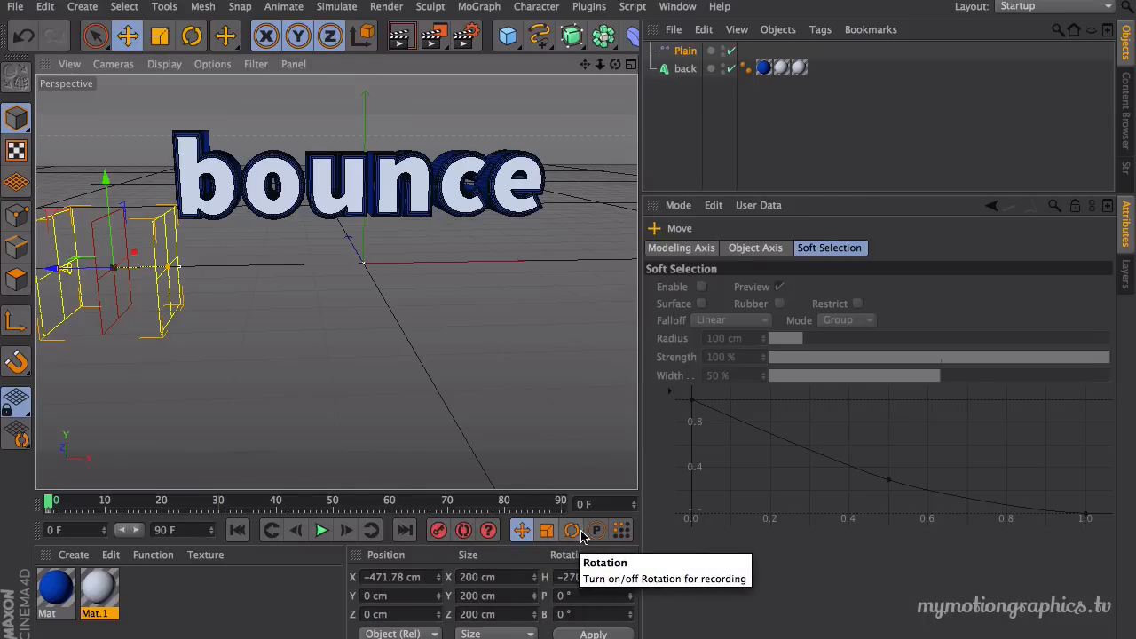
Step: Keyframe the Plain effector's position at frame 50 with X about 425 cm and play the animation from the start
{"action": "left_click", "coordinate": [333, 503]}
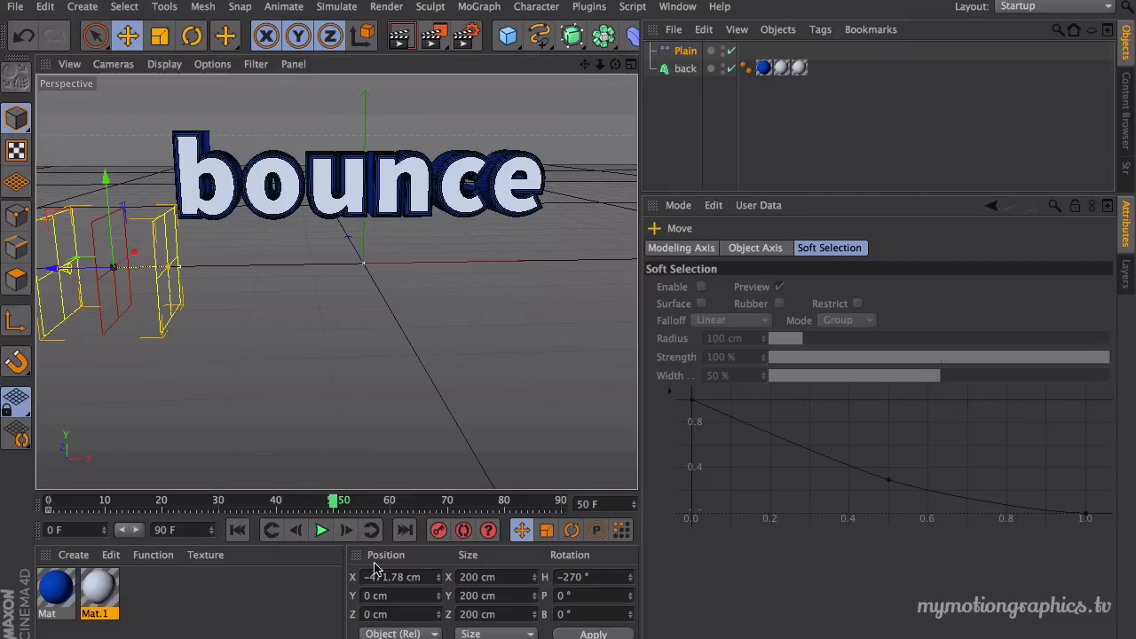
{"action": "left_click_drag", "start_coordinate": [89, 275], "coordinate": [550, 308]}
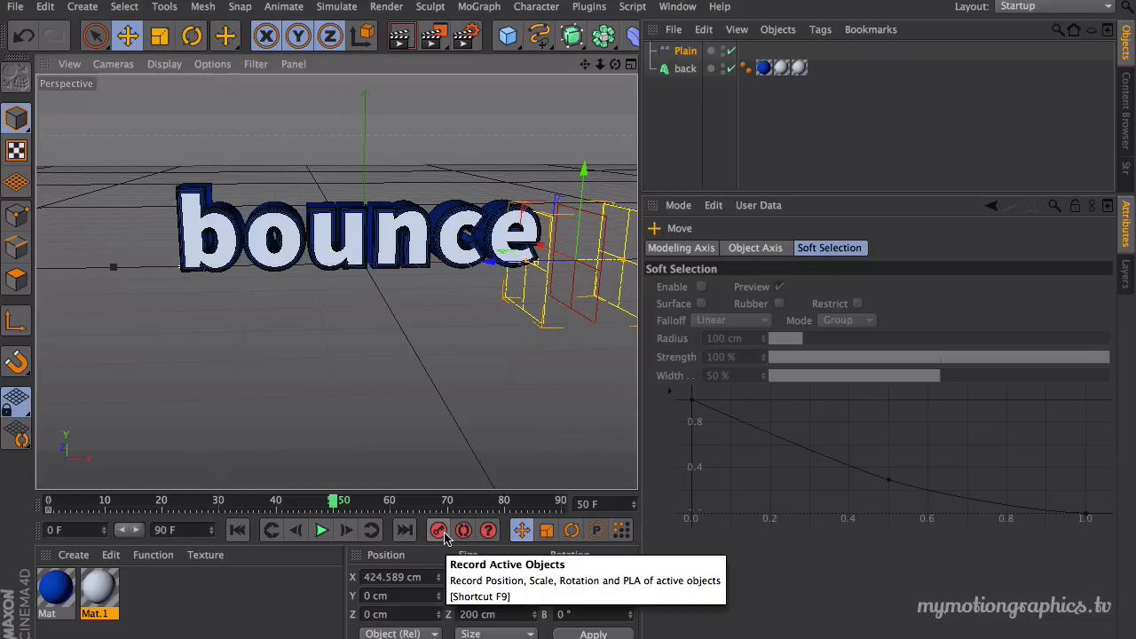
{"action": "left_click", "coordinate": [441, 534]}
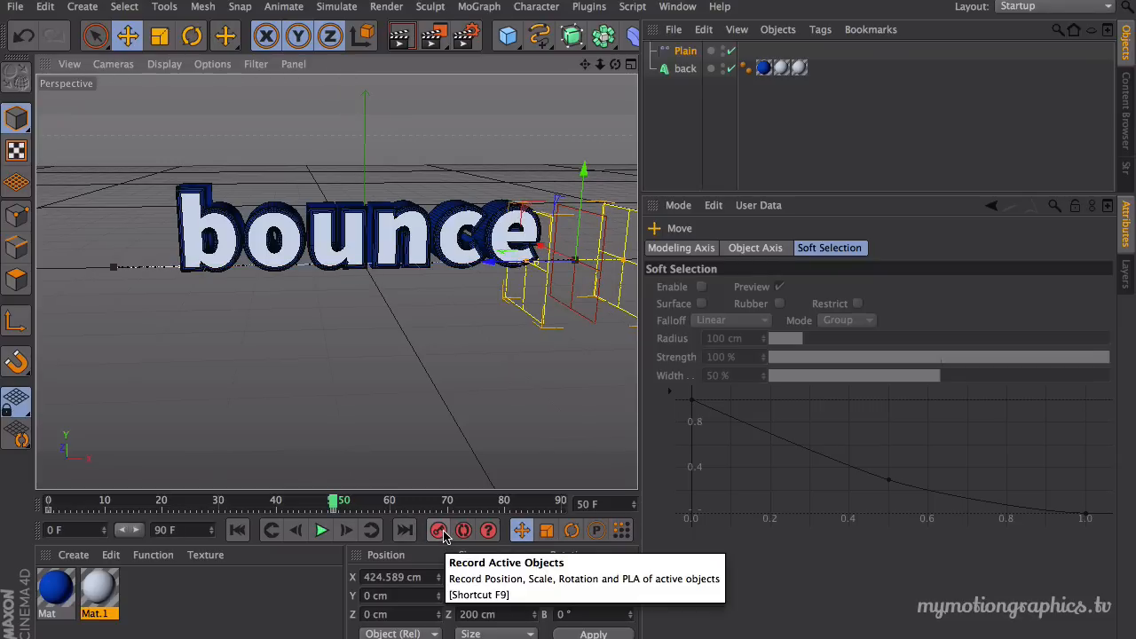
{"action": "left_click", "coordinate": [237, 530]}
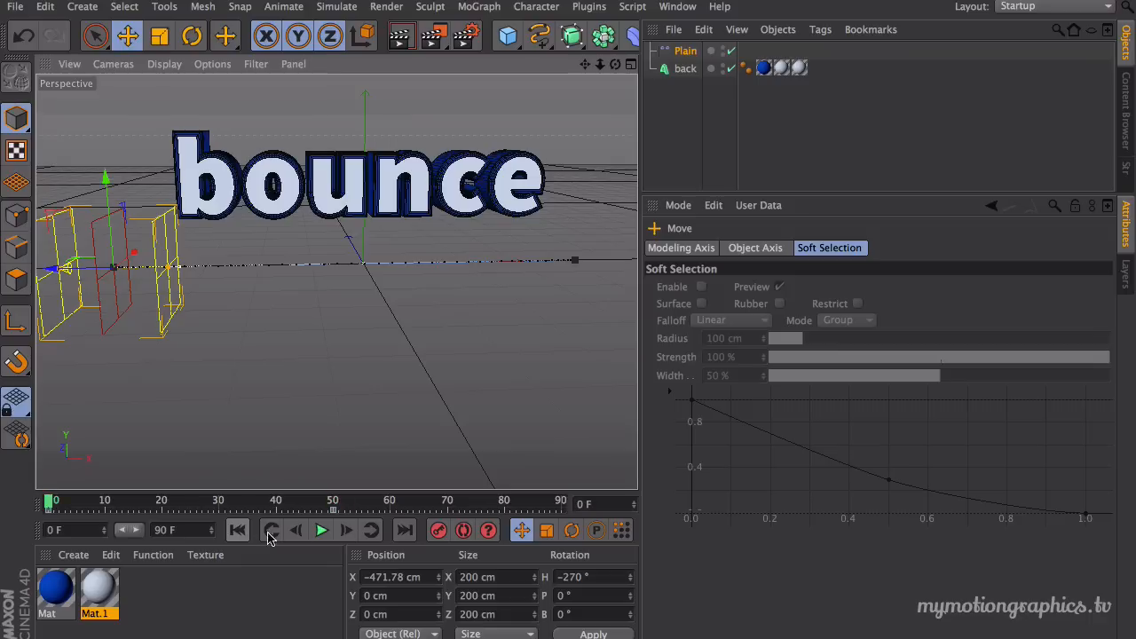
{"action": "left_click", "coordinate": [321, 532]}
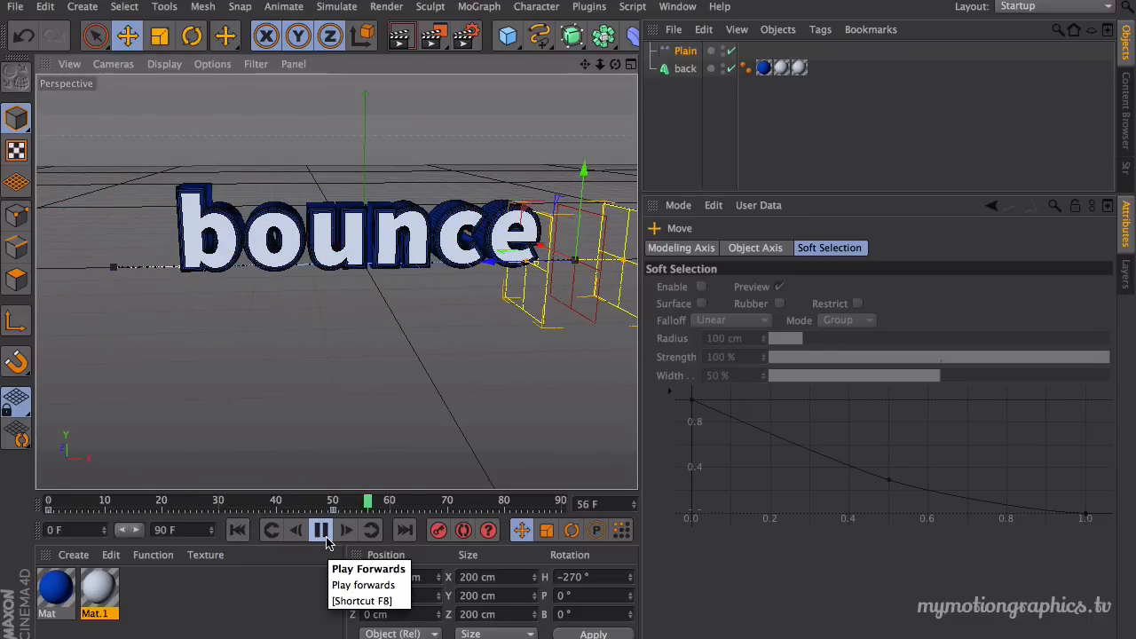
Step: Flip the Plain effector's Y position offset to -100 cm and deepen the drop to -300 cm during playback
{"action": "left_click", "coordinate": [690, 53]}
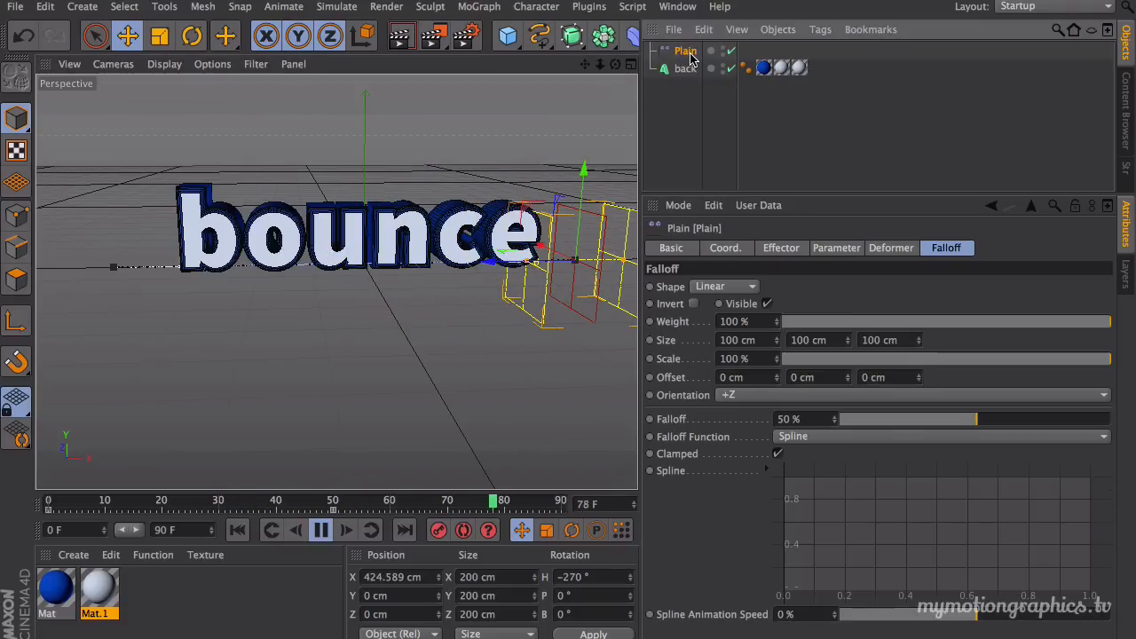
{"action": "left_click", "coordinate": [833, 249]}
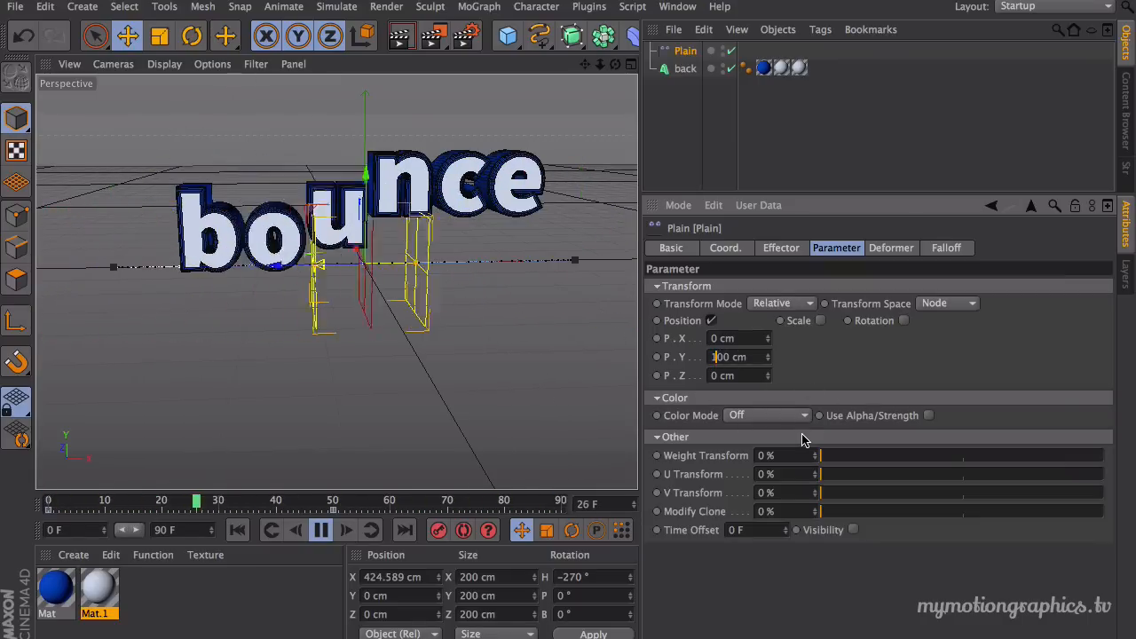
{"action": "key", "text": "Left"}
{"action": "type", "text": "-"}
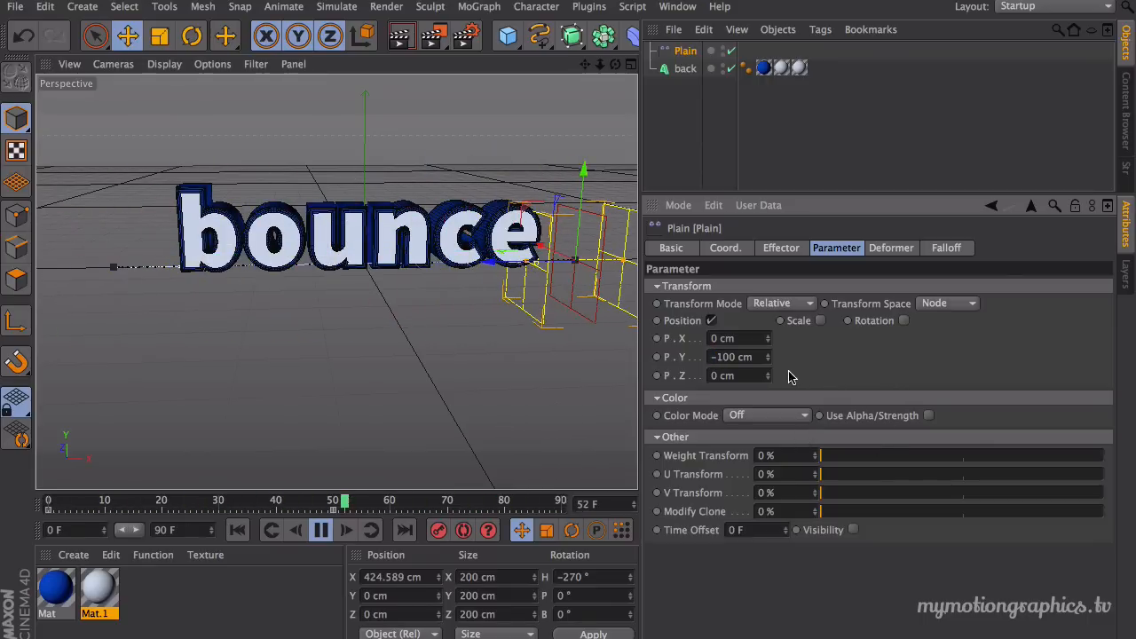
{"action": "left_click_drag", "start_coordinate": [768, 356], "coordinate": [768, 390]}
{"action": "left_click_drag", "start_coordinate": [767, 357], "coordinate": [769, 361]}
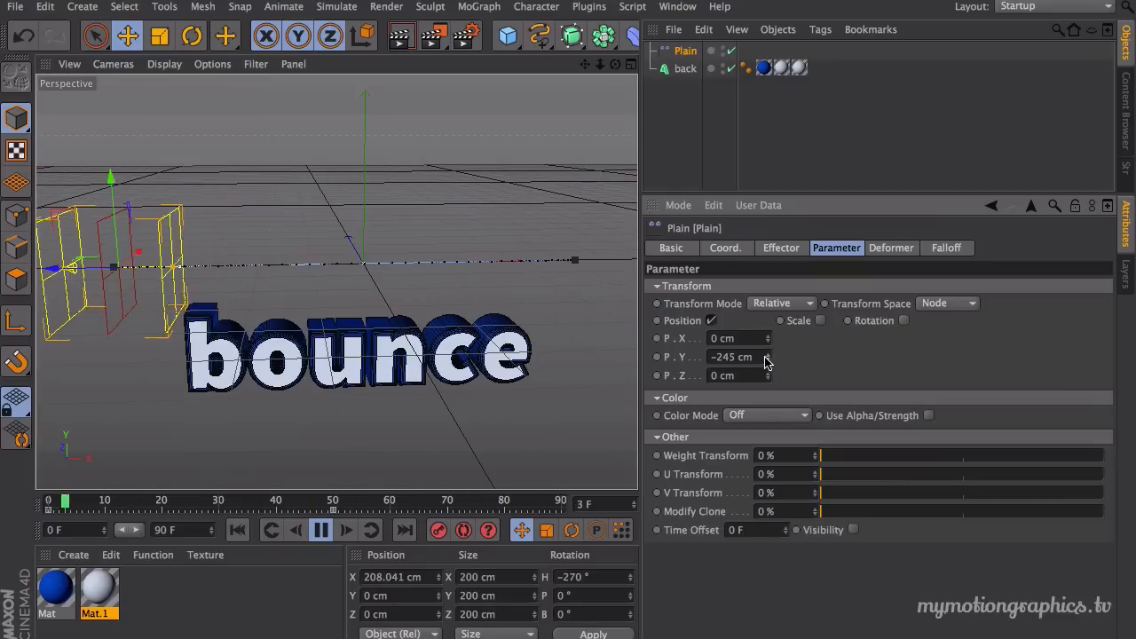
{"action": "left_click_drag", "start_coordinate": [503, 165], "coordinate": [445, 145], "text": "alt"}
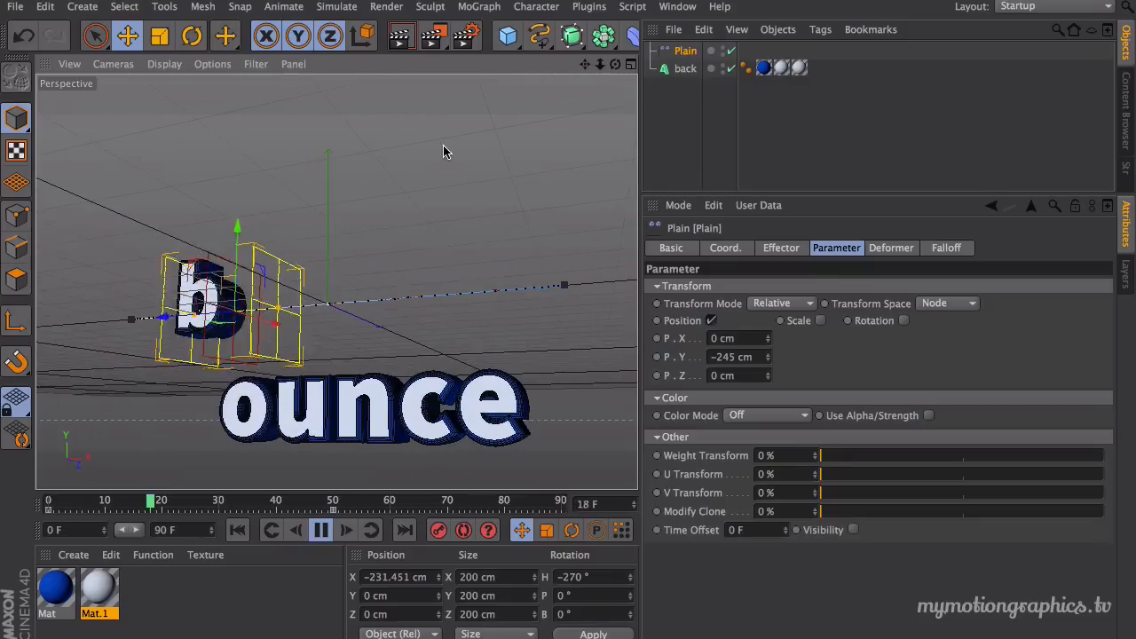
{"action": "left_click_drag", "start_coordinate": [767, 357], "coordinate": [566, 345]}
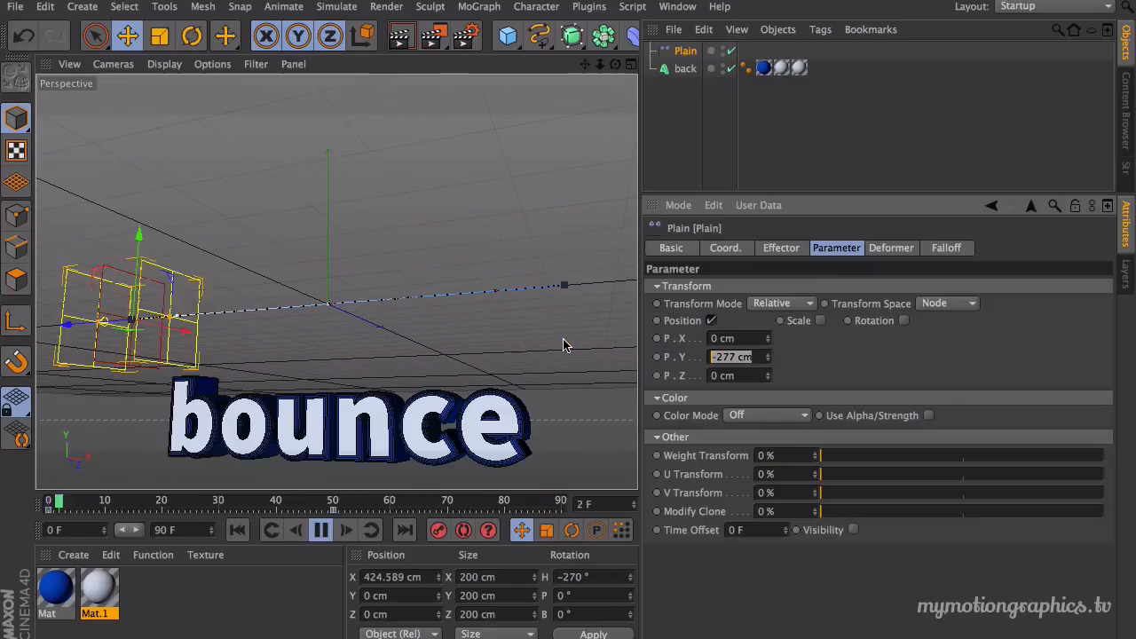
{"action": "type", "text": "-300"}
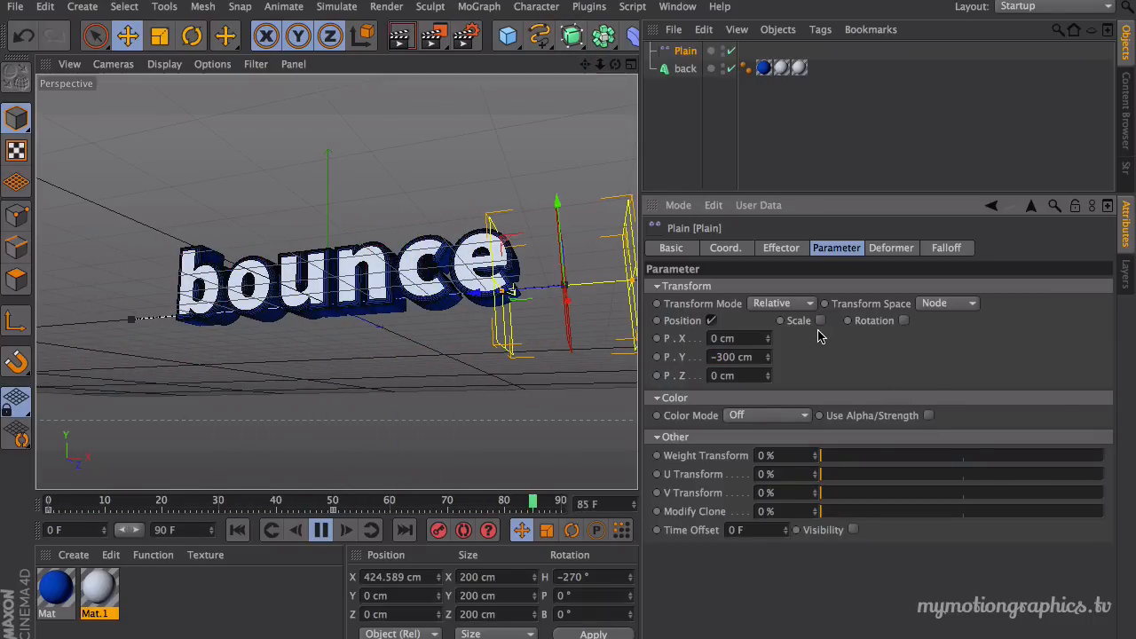
{"action": "left_click", "coordinate": [322, 531]}
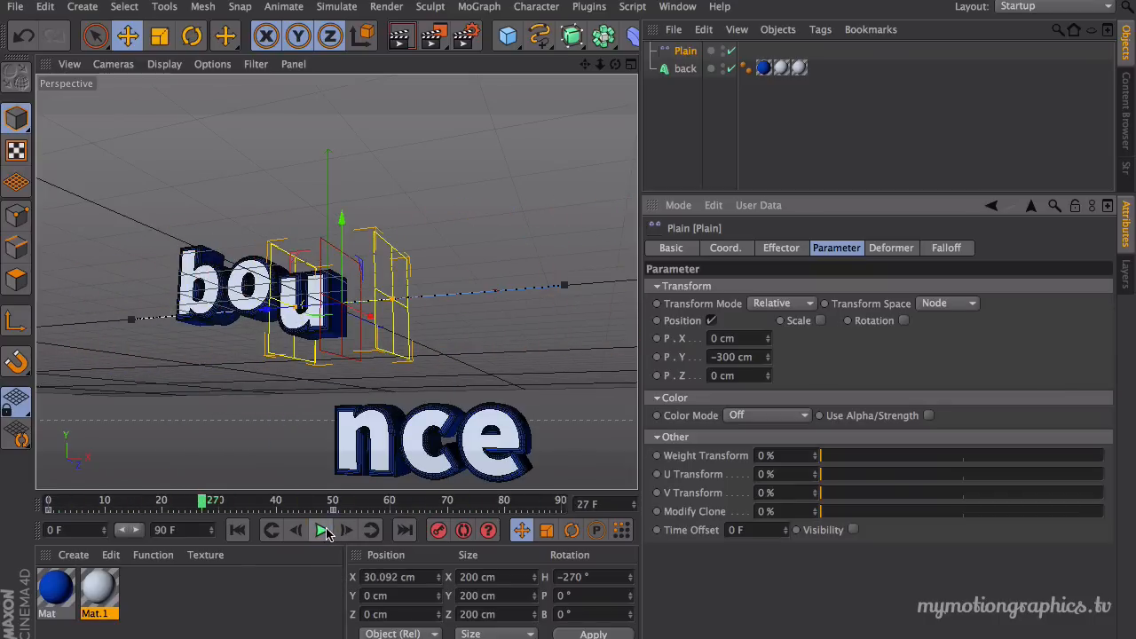
Step: Enable uniform scaling on the Plain effector with a scale of -1 and play the animation
{"action": "left_click", "coordinate": [821, 321]}
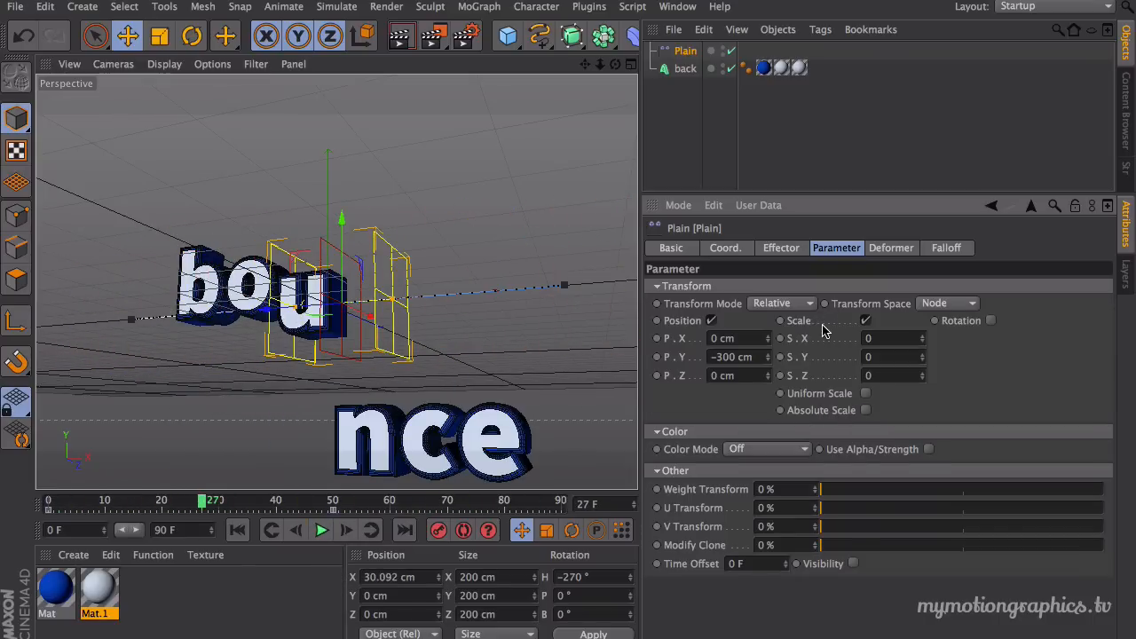
{"action": "left_click", "coordinate": [866, 393]}
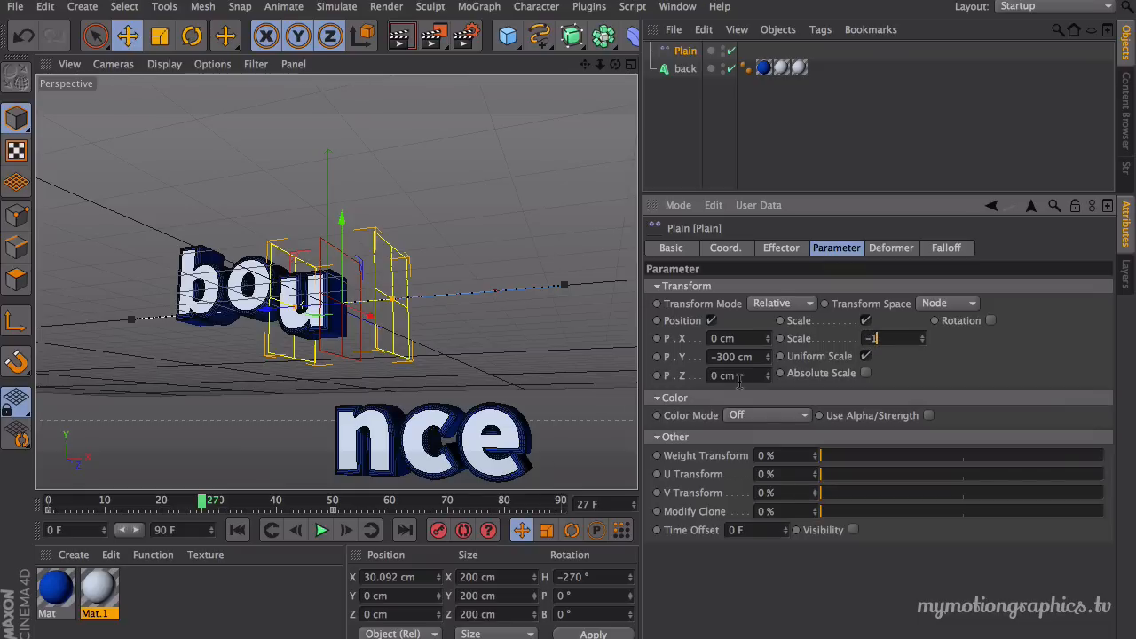
{"action": "key", "text": "Return"}
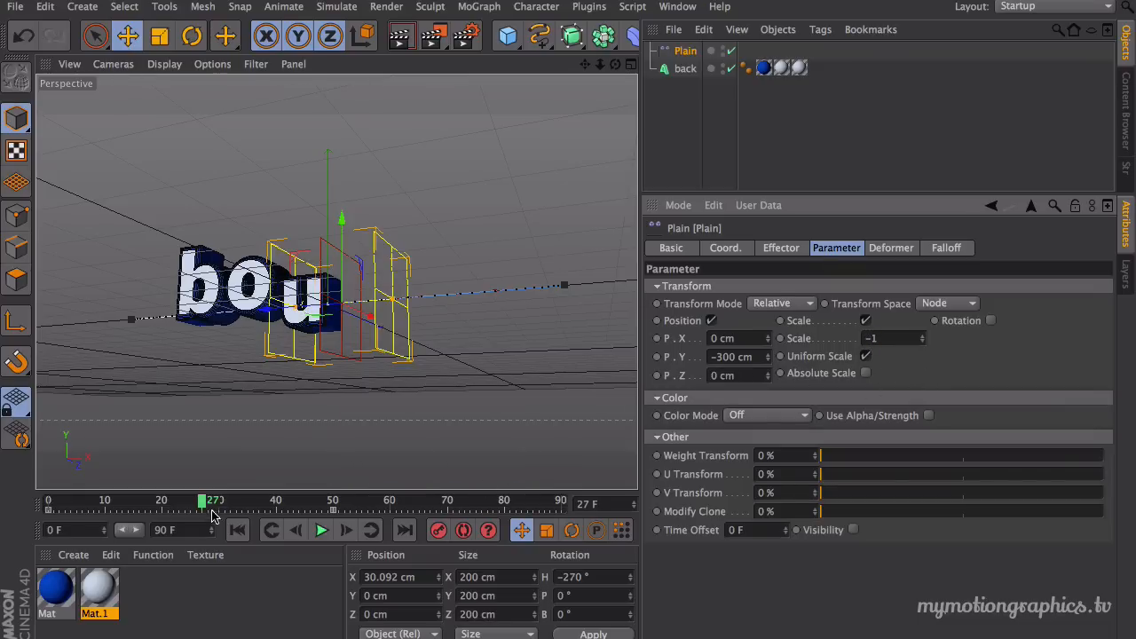
{"action": "left_click", "coordinate": [321, 530]}
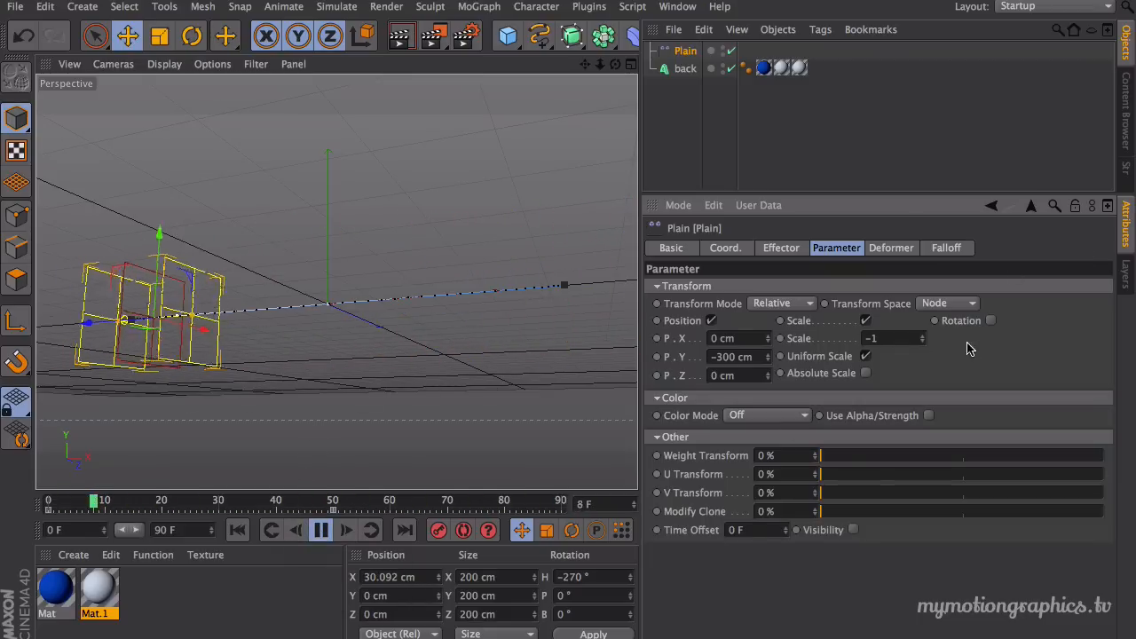
Step: Enable rotation on the Plain effector with H 163°, P 77° and B 120°, and pause playback at frame 31
{"action": "left_click", "coordinate": [991, 321]}
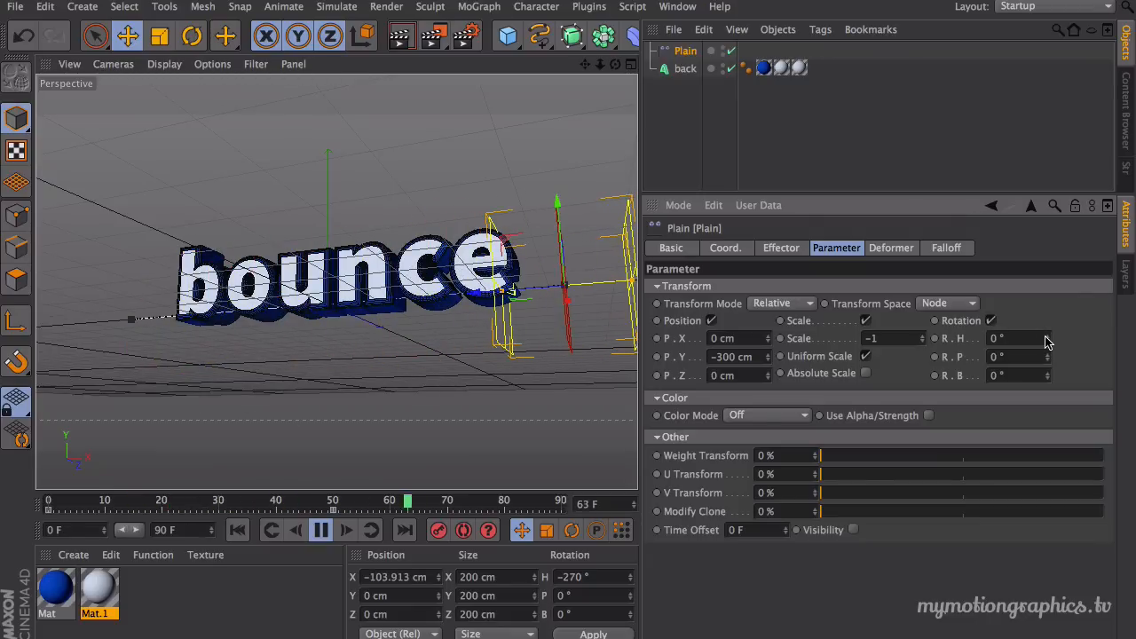
{"action": "left_click_drag", "start_coordinate": [1047, 339], "coordinate": [1047, 302]}
{"action": "left_click_drag", "start_coordinate": [1048, 357], "coordinate": [1048, 306]}
{"action": "left_click_drag", "start_coordinate": [1048, 376], "coordinate": [1052, 383]}
{"action": "left_click_drag", "start_coordinate": [1048, 338], "coordinate": [1048, 321]}
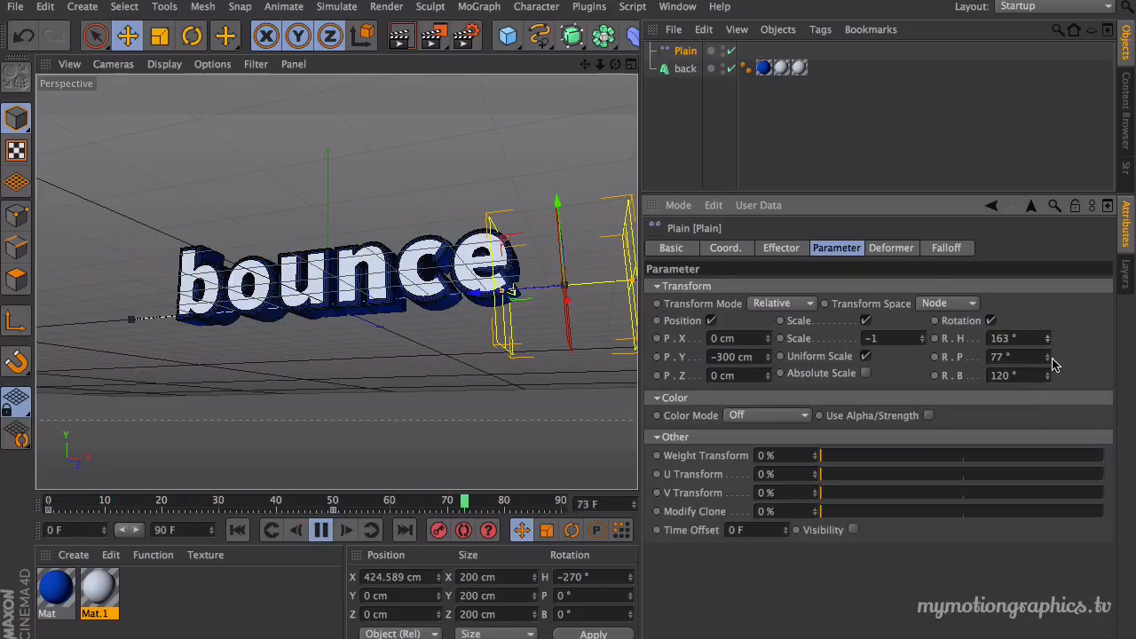
{"action": "left_click", "coordinate": [325, 529]}
{"action": "left_click", "coordinate": [325, 529]}
{"action": "left_click", "coordinate": [326, 530]}
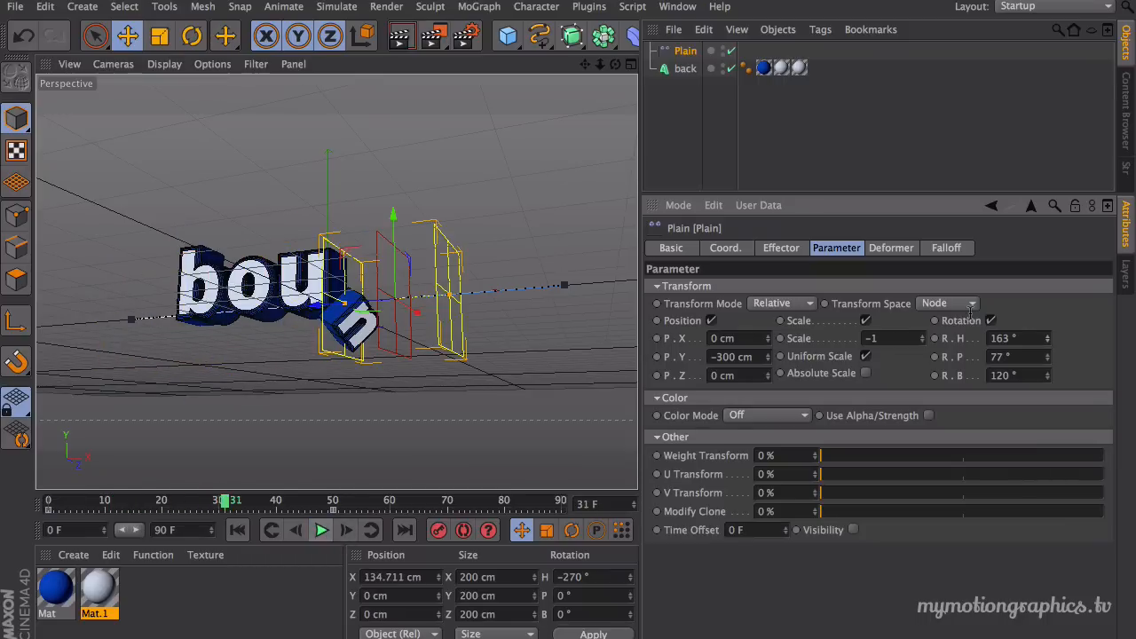
Step: Change the Plain effector's rotation to H 210°, P -225° and B -21°, and play the animation to check it
{"action": "left_click_drag", "start_coordinate": [1047, 345], "coordinate": [1058, 371]}
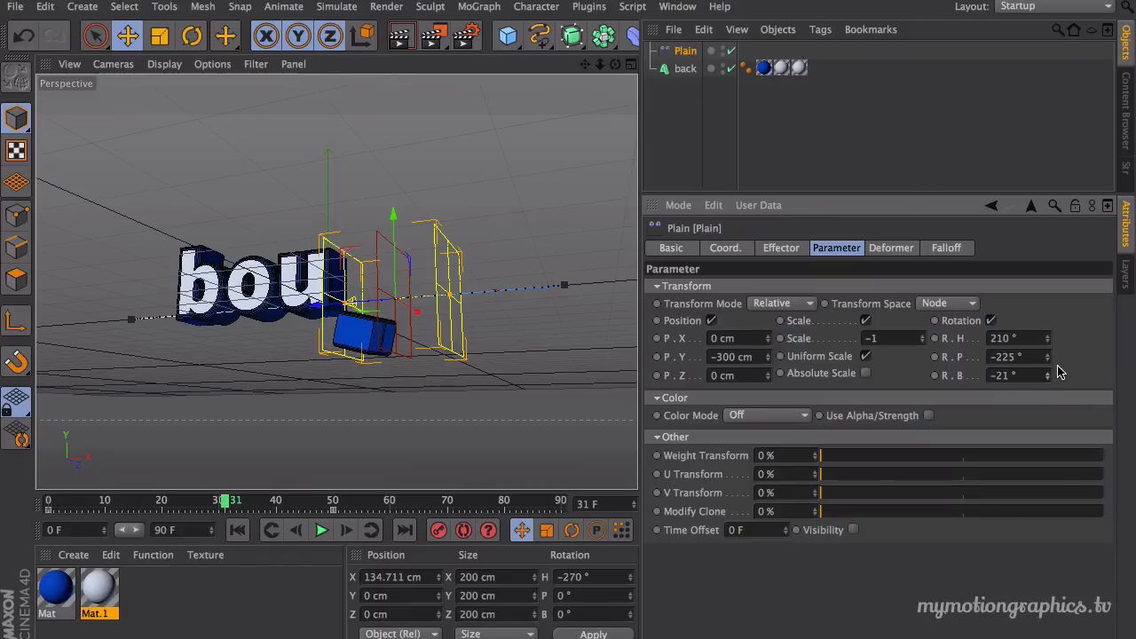
{"action": "left_click", "coordinate": [316, 533]}
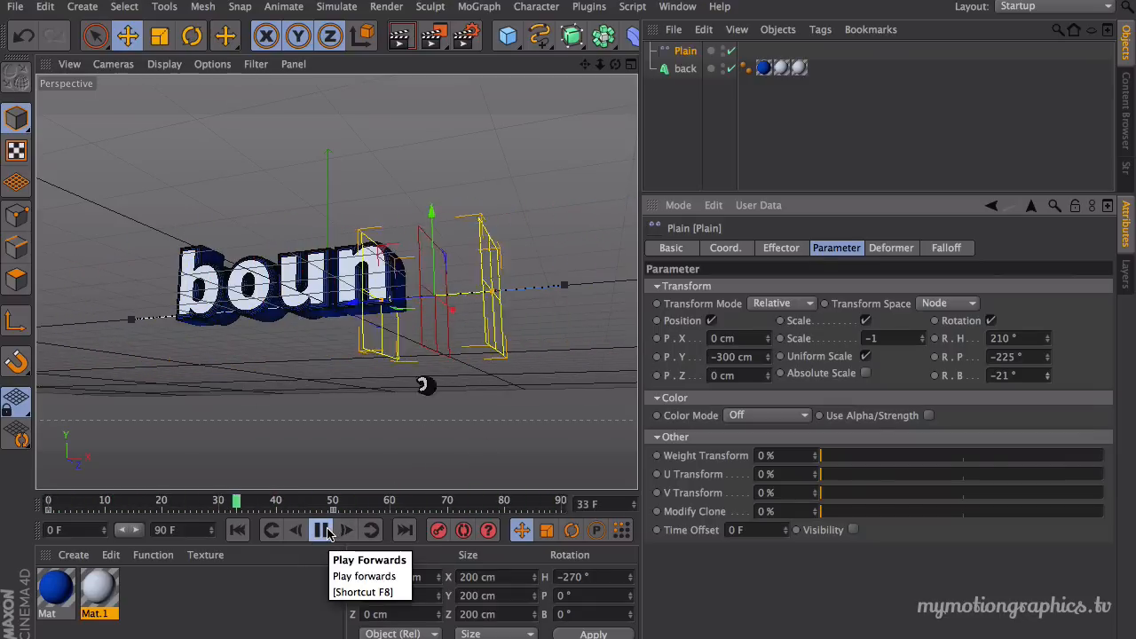
{"action": "left_click", "coordinate": [325, 531]}
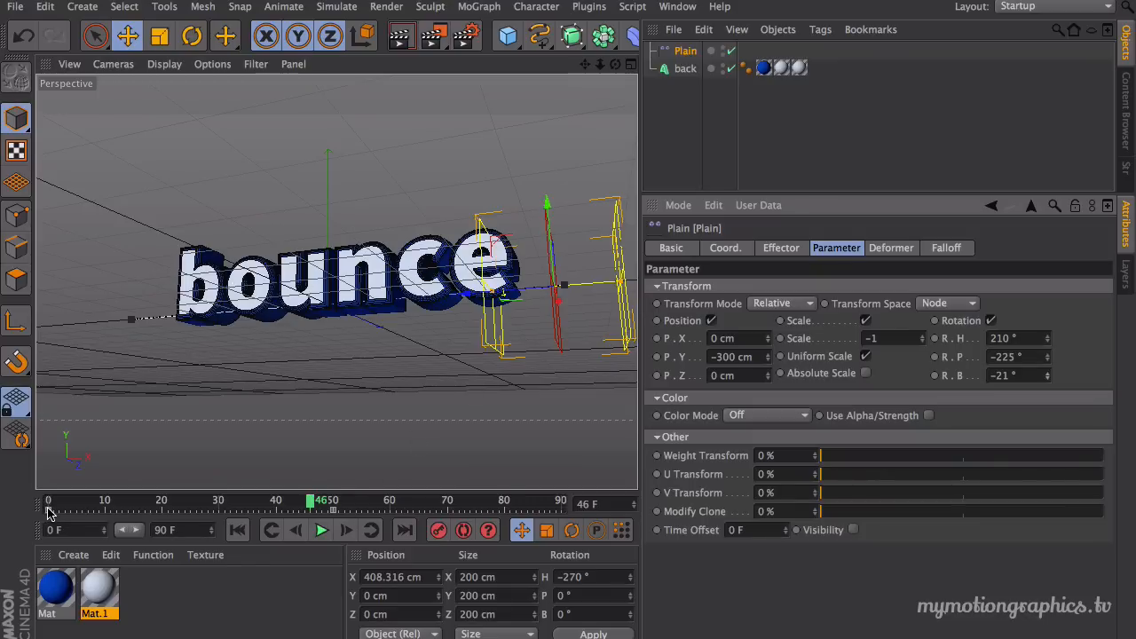
Step: Move the Plain effector's frame 50 position key to frame 60
{"action": "left_click", "coordinate": [336, 513]}
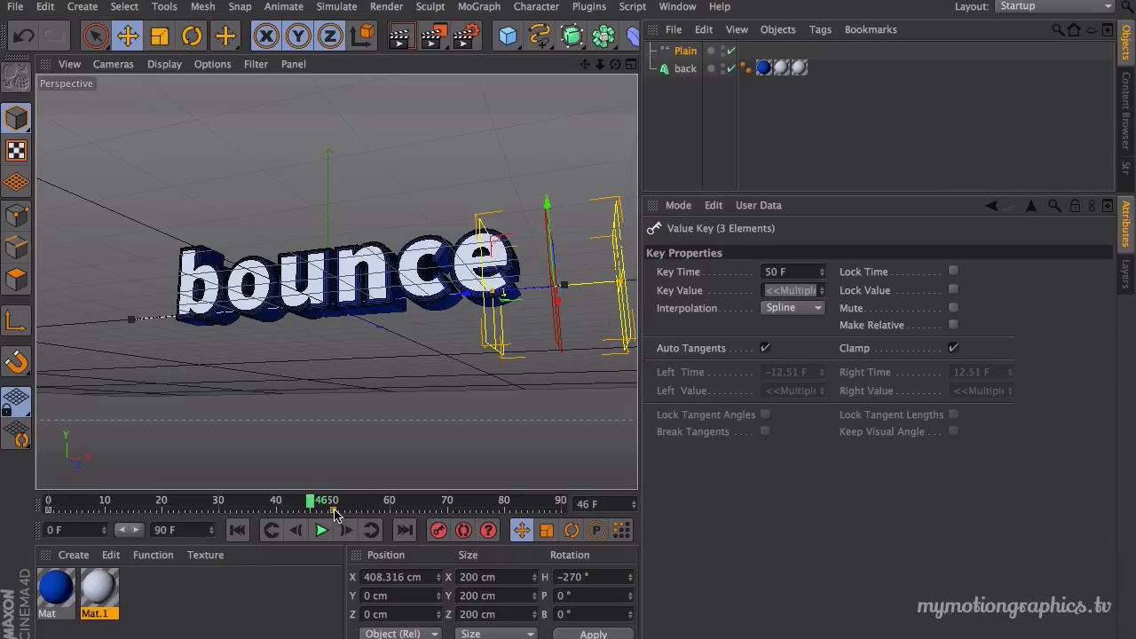
{"action": "left_click_drag", "start_coordinate": [335, 513], "coordinate": [389, 515]}
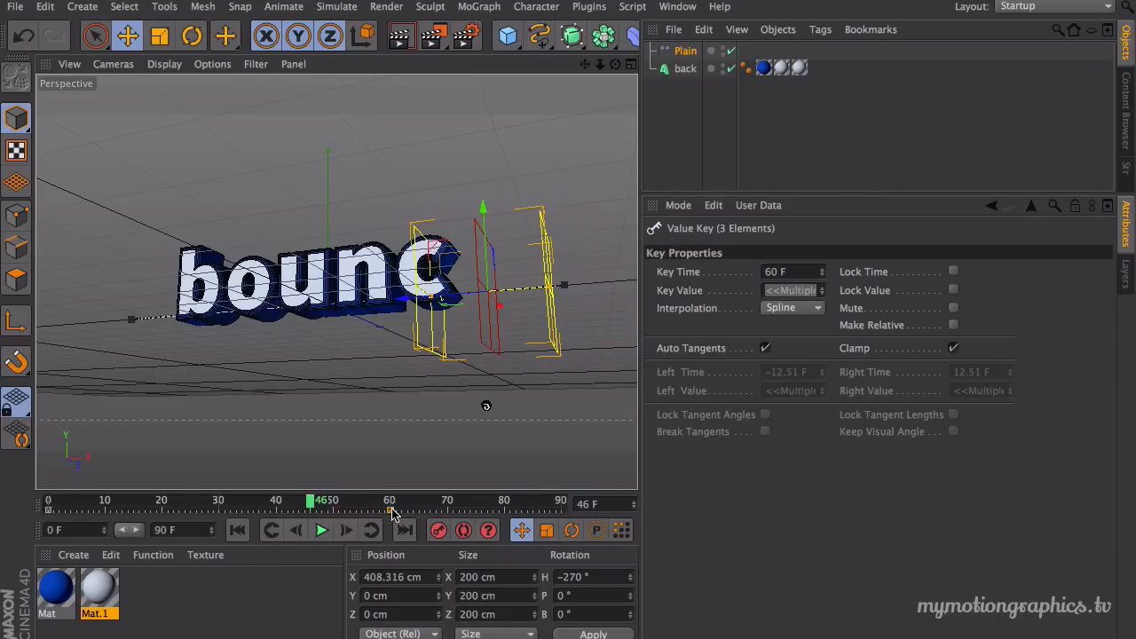
Step: Play and scrub the animation from the first frame to check how the opening of the letters' fly-in looks
{"action": "left_click", "coordinate": [237, 530]}
{"action": "left_click", "coordinate": [324, 532]}
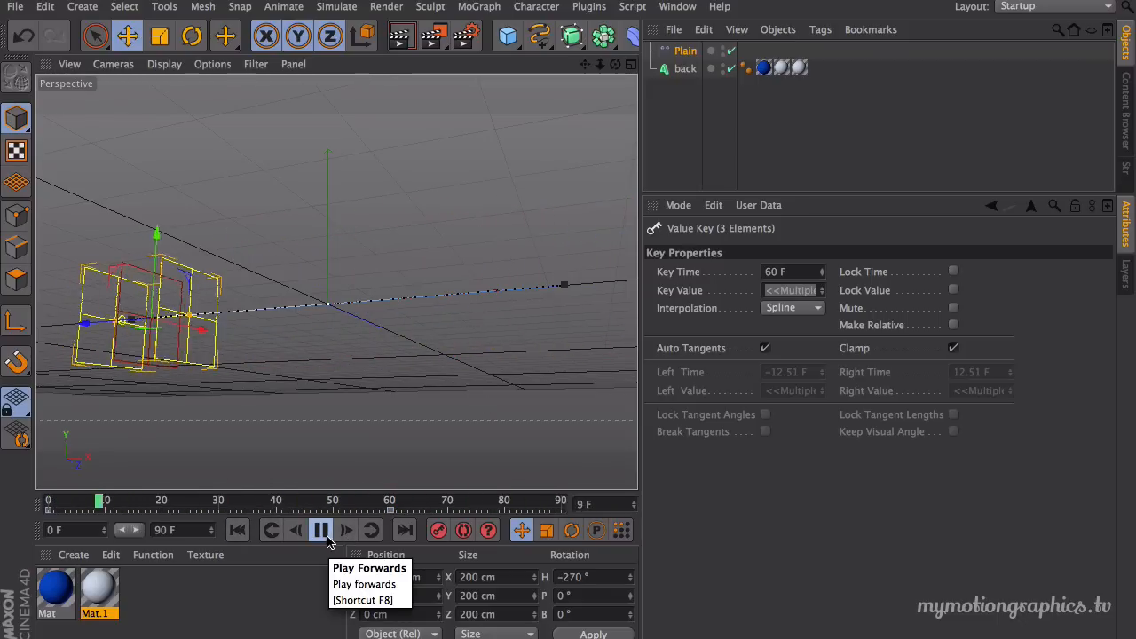
{"action": "left_click", "coordinate": [321, 530]}
{"action": "left_click_drag", "start_coordinate": [155, 504], "coordinate": [50, 504]}
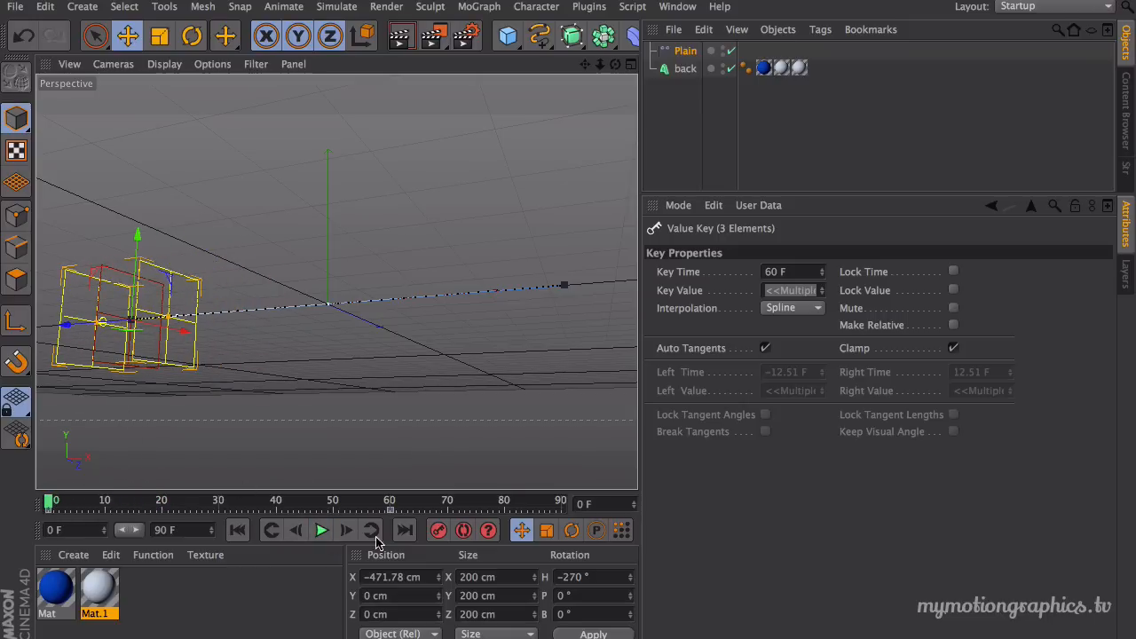
{"action": "left_click", "coordinate": [321, 531]}
{"action": "left_click", "coordinate": [321, 531]}
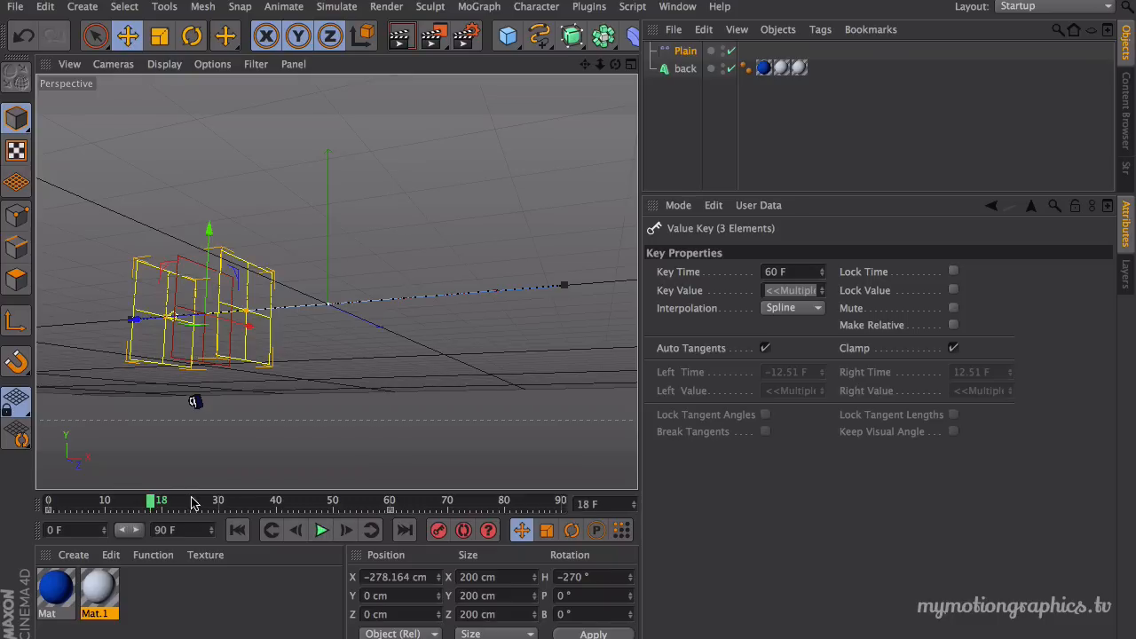
{"action": "left_click_drag", "start_coordinate": [153, 504], "coordinate": [47, 504]}
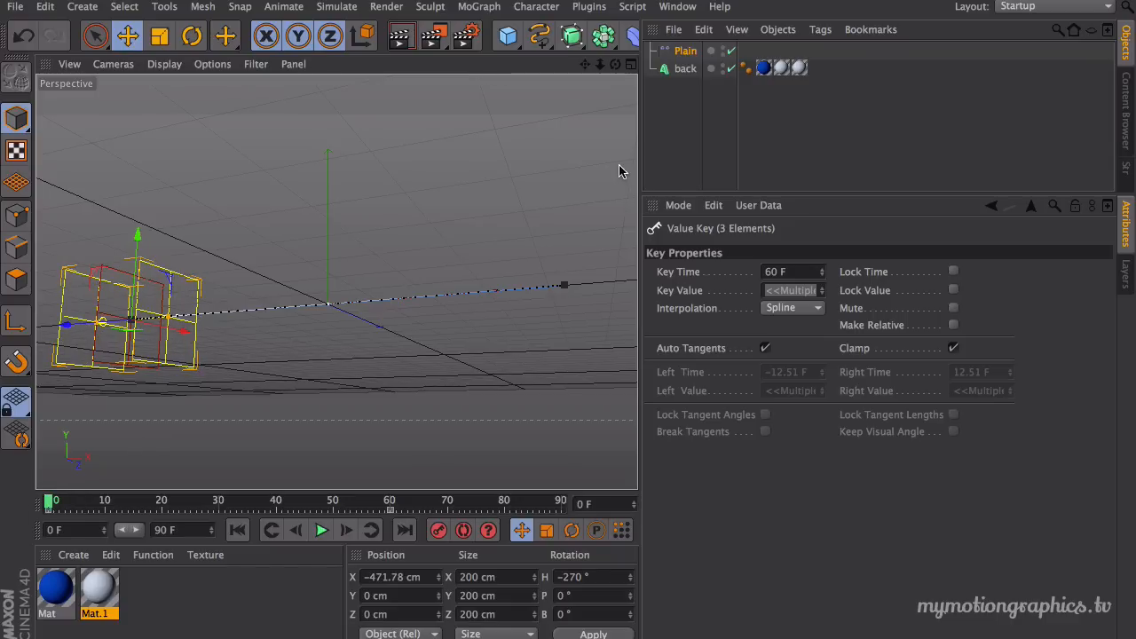
Step: Move the Plain effector's starting position at frame 0 to about X -299 cm, closer to the text, and play the animation
{"action": "left_click_drag", "start_coordinate": [474, 292], "coordinate": [350, 274], "text": "alt"}
{"action": "left_click_drag", "start_coordinate": [187, 377], "coordinate": [284, 384]}
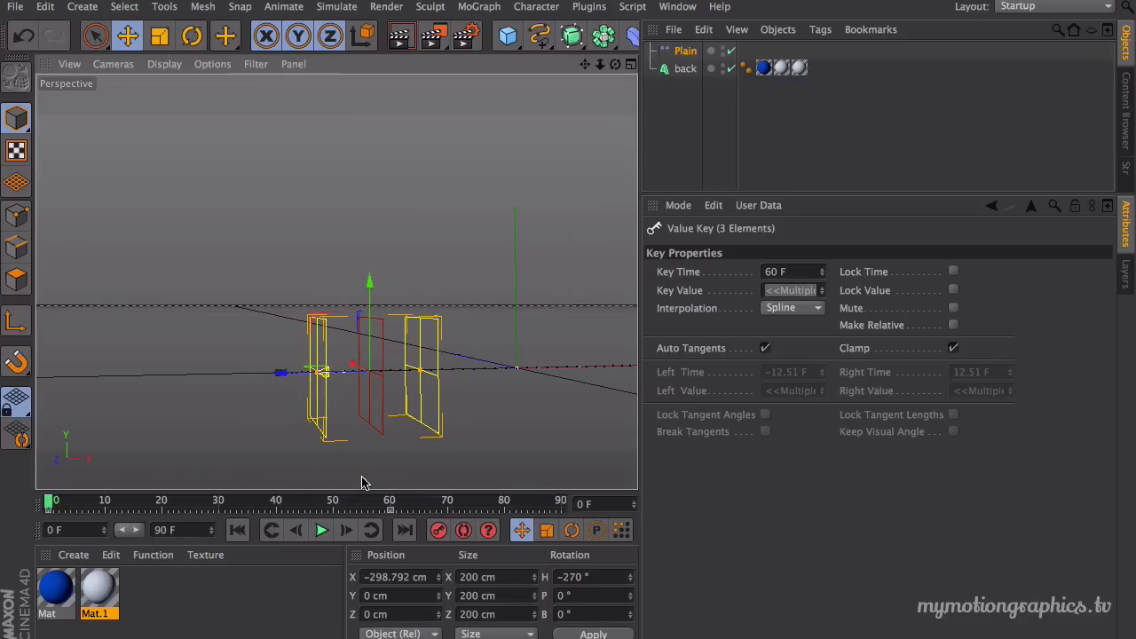
{"action": "middle_click_drag", "start_coordinate": [493, 231], "coordinate": [390, 125], "text": "alt"}
{"action": "left_click_drag", "start_coordinate": [391, 125], "coordinate": [363, 445], "text": "alt"}
{"action": "left_click", "coordinate": [321, 531]}
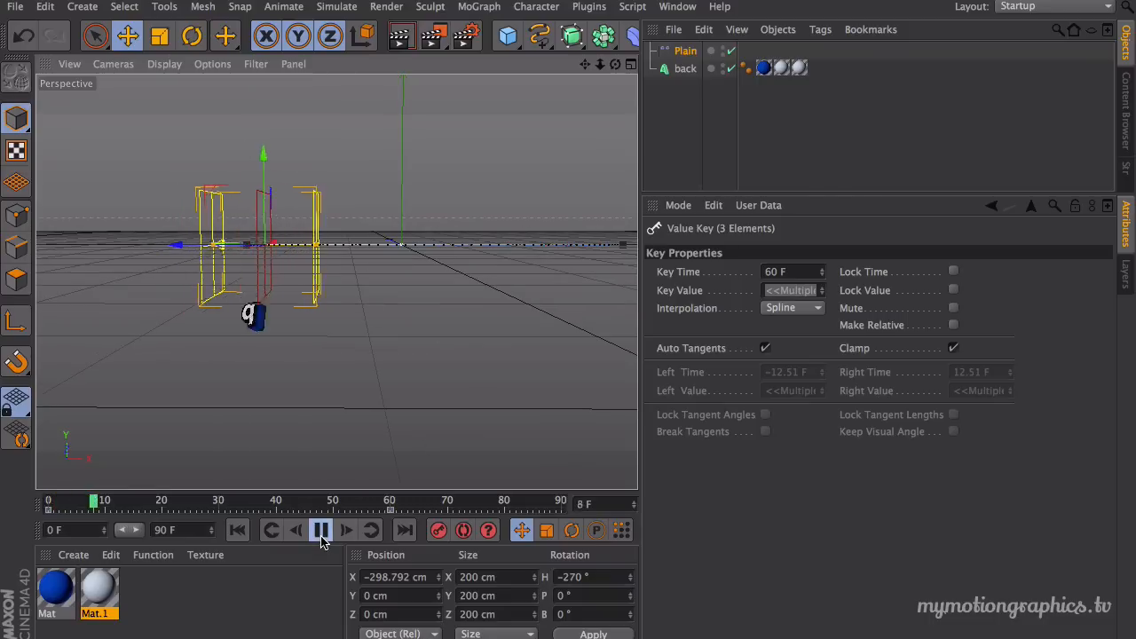
{"action": "left_click", "coordinate": [320, 531]}
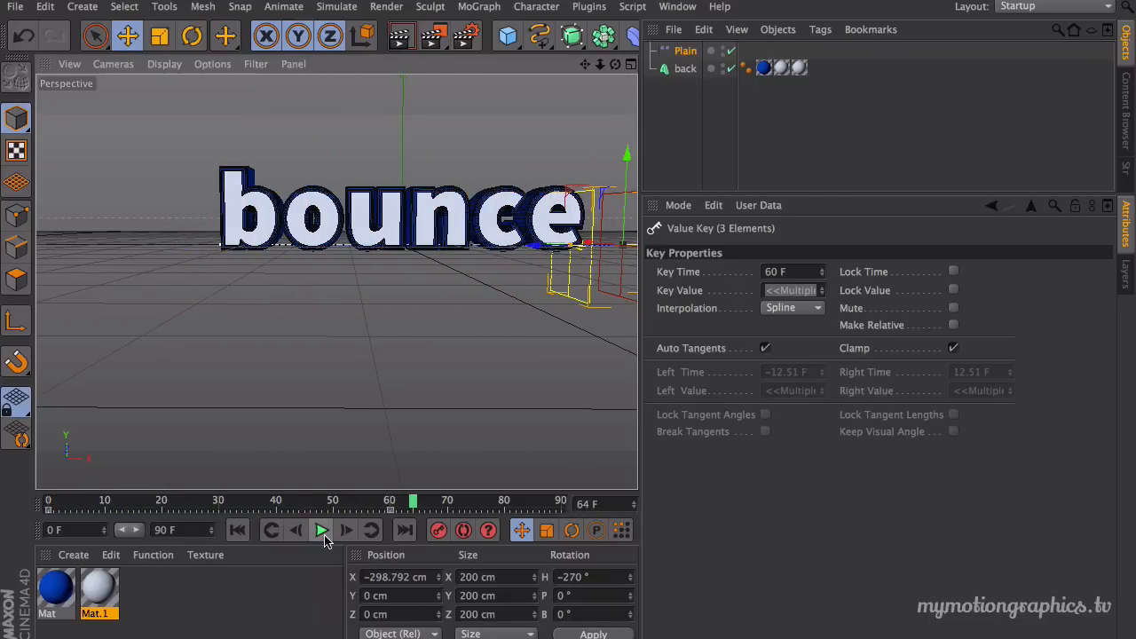
Step: Move the Plain effector's end position key to frame 50 and play the animation from the start
{"action": "left_click_drag", "start_coordinate": [390, 511], "coordinate": [333, 513]}
{"action": "left_click_drag", "start_coordinate": [465, 330], "coordinate": [442, 404], "text": "alt"}
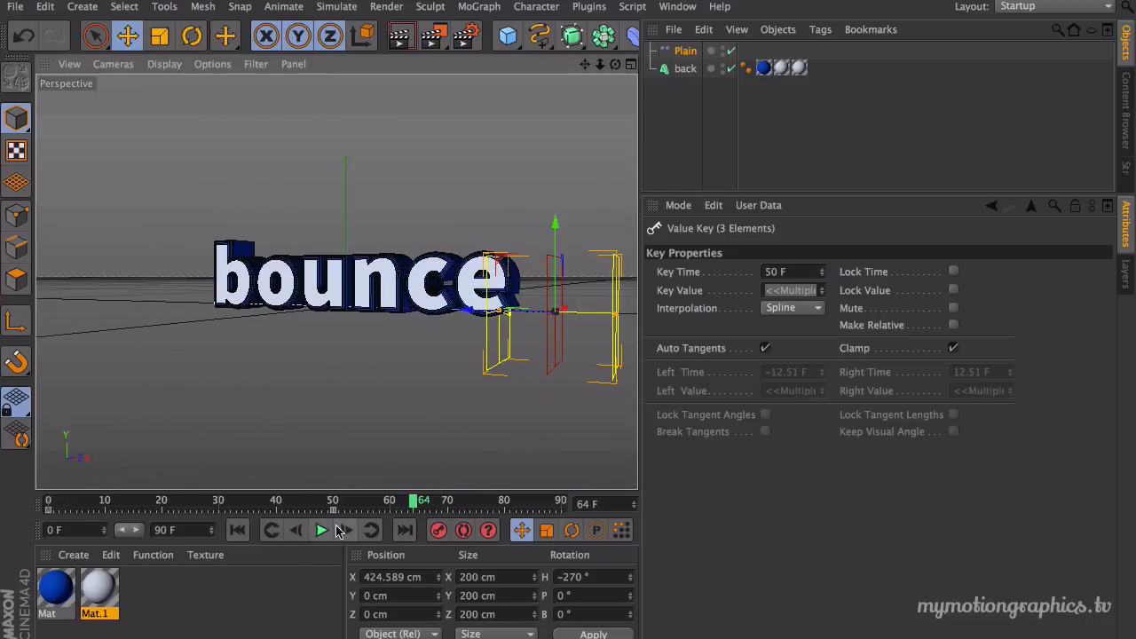
{"action": "left_click", "coordinate": [236, 530]}
{"action": "left_click", "coordinate": [321, 531]}
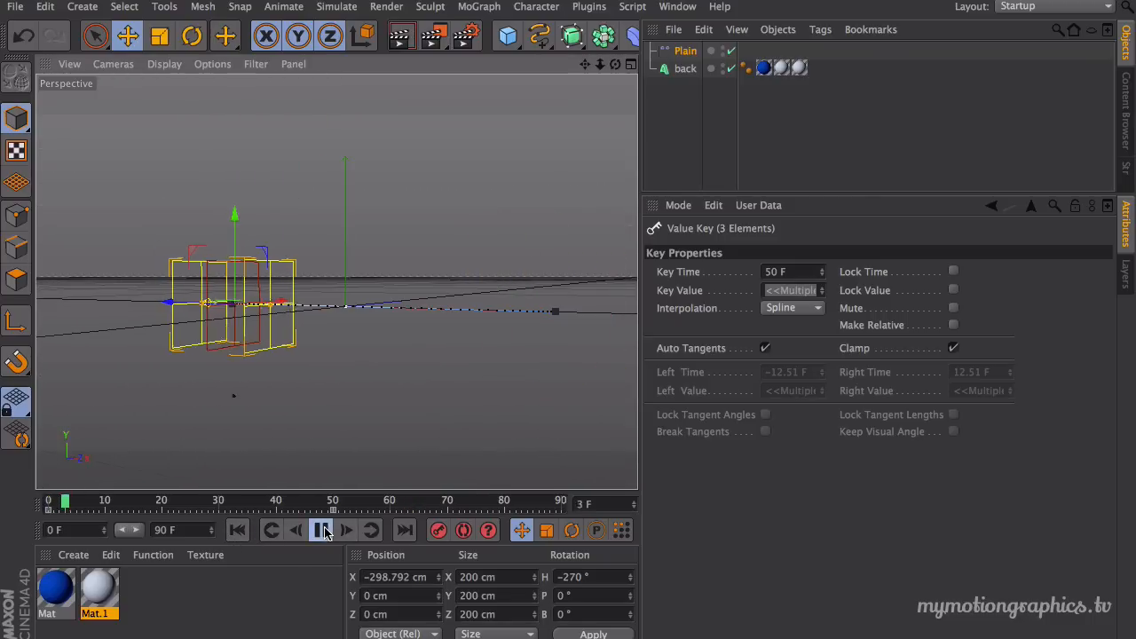
{"action": "left_click", "coordinate": [325, 529]}
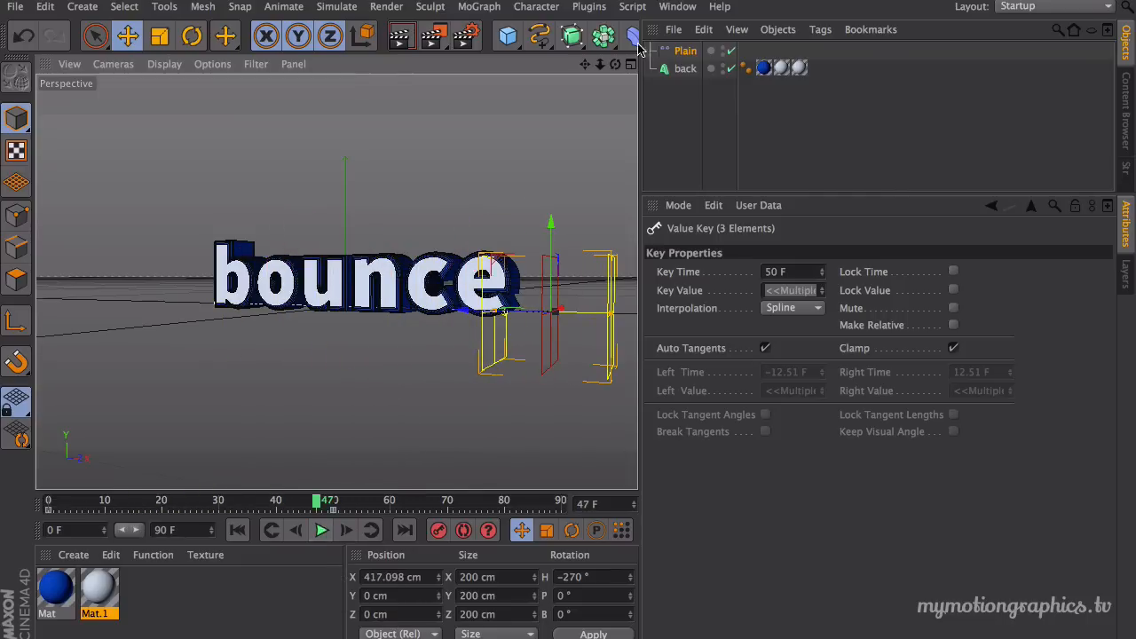
Step: Duplicate the back MoText object and name the copy front
{"action": "middle_click_drag", "start_coordinate": [569, 117], "coordinate": [534, 133], "text": "alt"}
{"action": "scroll", "coordinate": [534, 137], "scroll_direction": "down", "scroll_amount": 3}
{"action": "scroll", "coordinate": [532, 138], "scroll_direction": "up", "scroll_amount": 5}
{"action": "left_click_drag", "start_coordinate": [527, 151], "coordinate": [523, 140], "text": "alt"}
{"action": "left_click", "coordinate": [677, 71]}
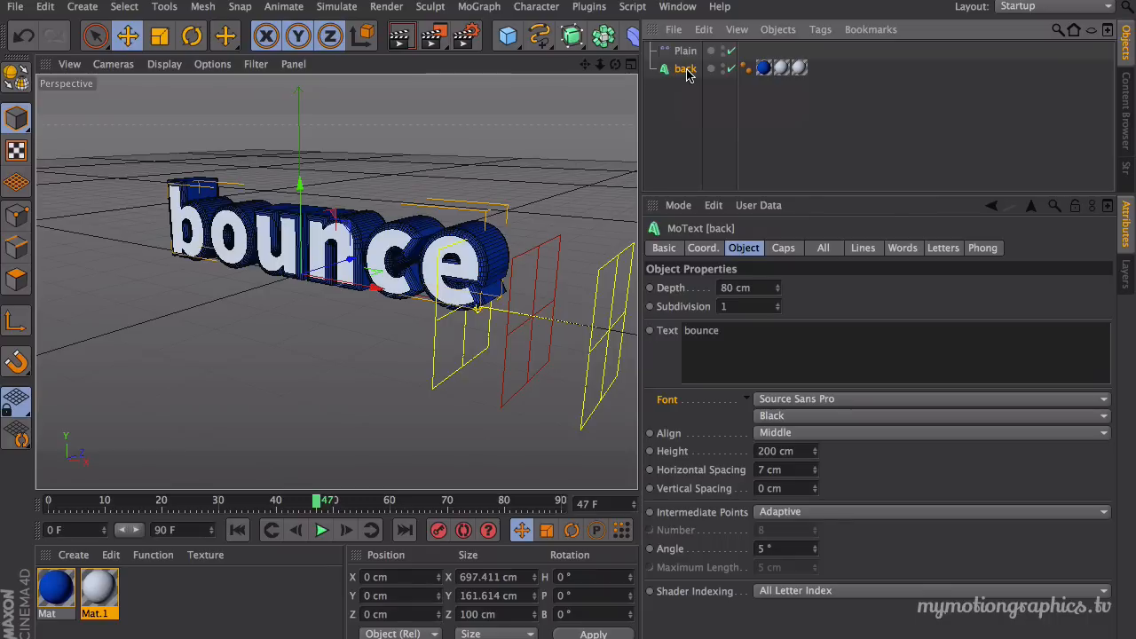
{"action": "left_click_drag", "start_coordinate": [687, 77], "coordinate": [694, 99]}
{"action": "double_click", "coordinate": [691, 88]}
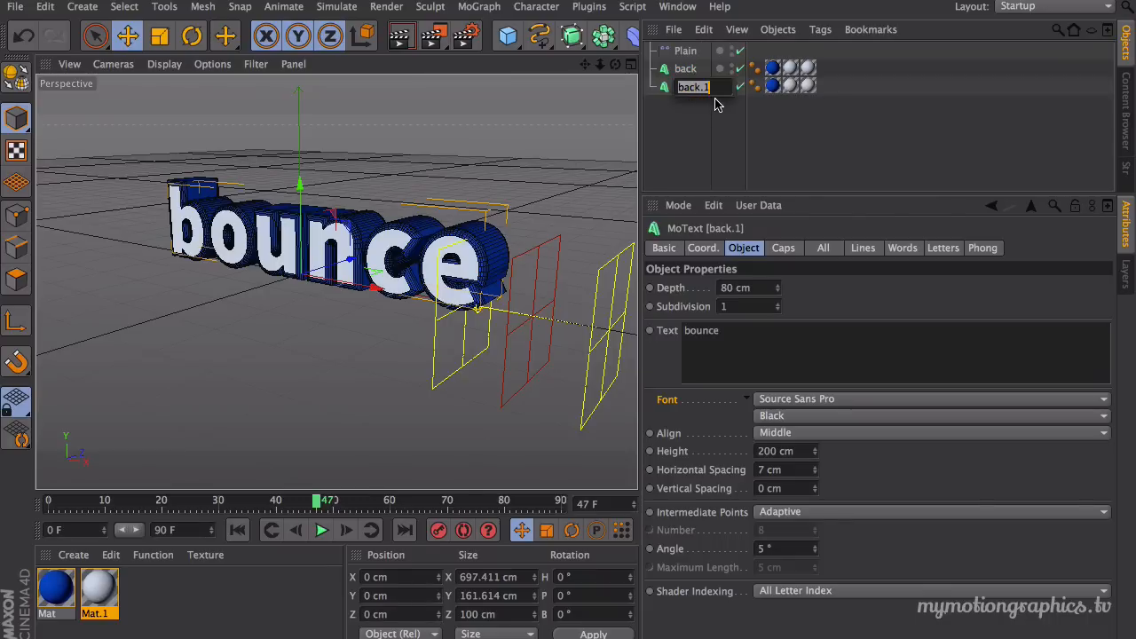
{"action": "type", "text": "front"}
{"action": "key", "text": "Return"}
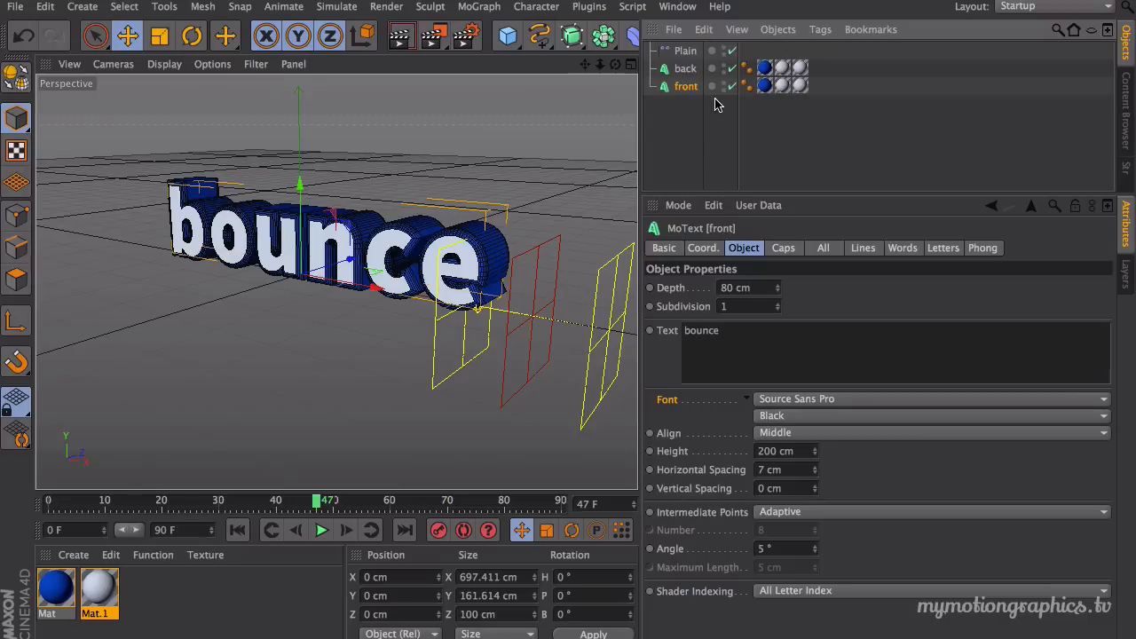
Step: Place the front MoText above back in the object hierarchy and disable the back MoText
{"action": "left_click_drag", "start_coordinate": [686, 86], "coordinate": [688, 60]}
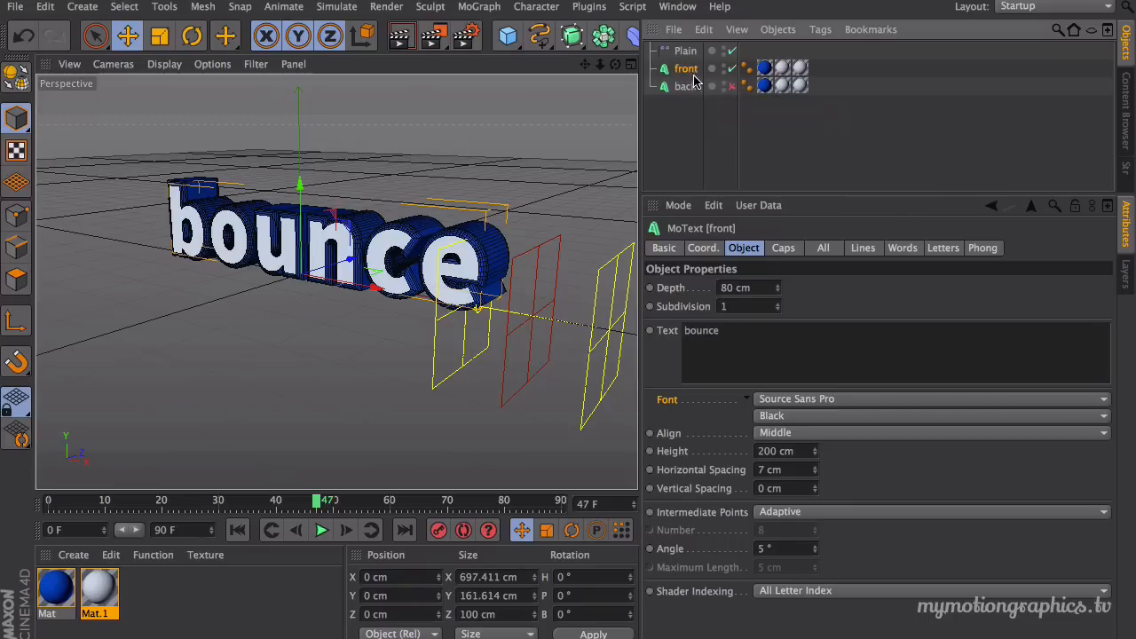
{"action": "left_click_drag", "start_coordinate": [601, 65], "coordinate": [617, 84]}
Step: Set the start and end fillet cap radius of the front MoText to 5 cm
{"action": "left_click", "coordinate": [784, 248]}
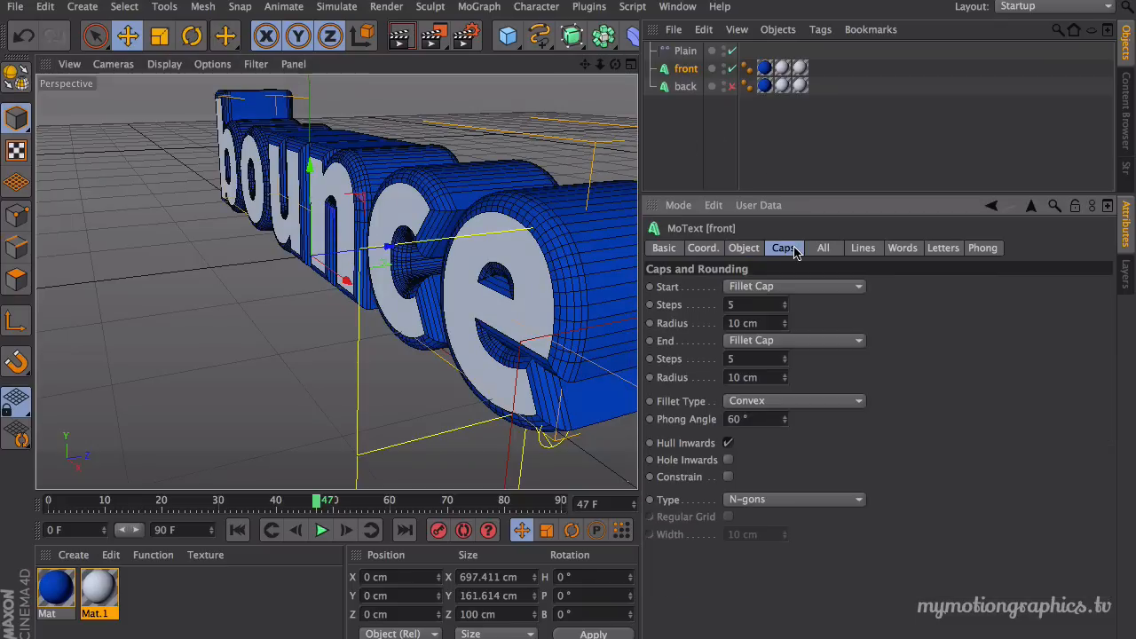
{"action": "left_click", "coordinate": [777, 323]}
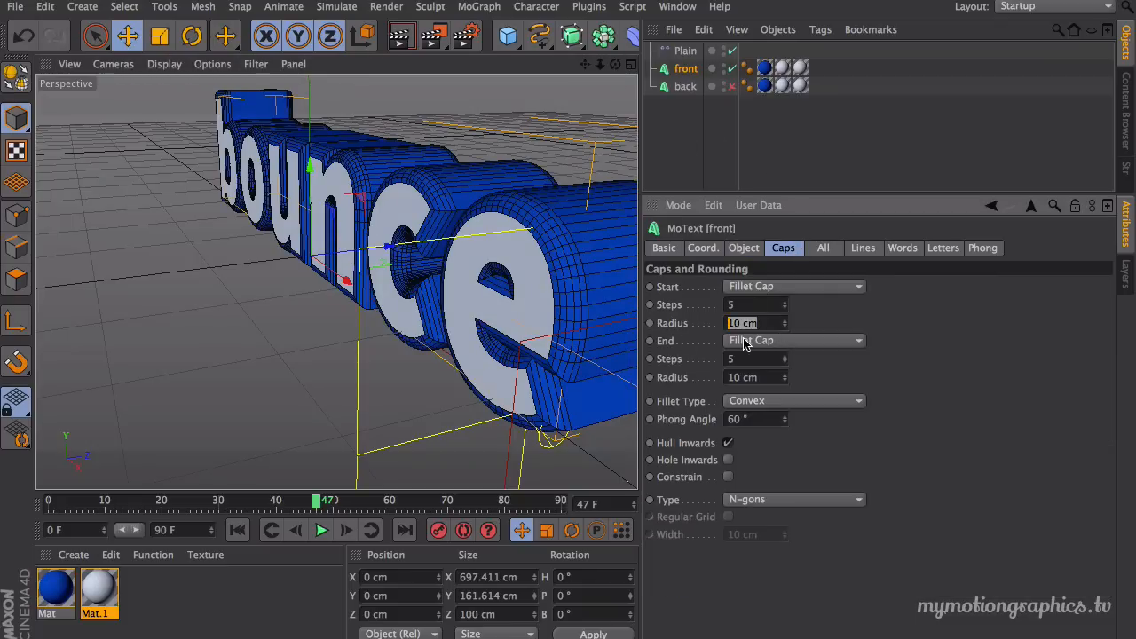
{"action": "type", "text": "5"}
{"action": "left_click", "coordinate": [763, 377]}
{"action": "type", "text": "5"}
{"action": "key", "text": "Return"}
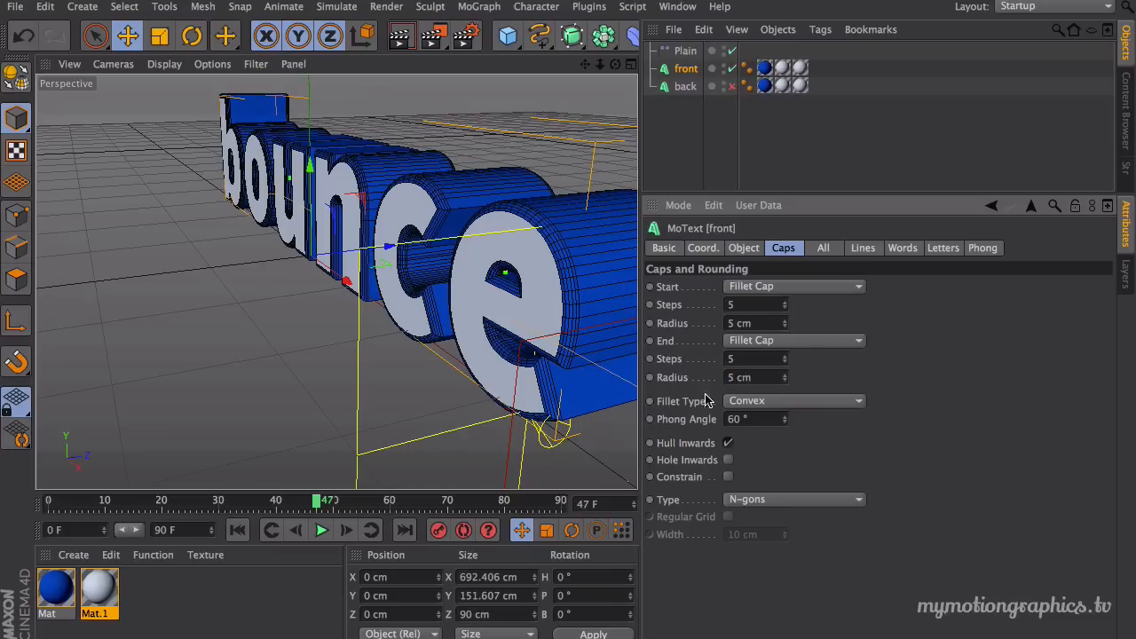
Step: Change the front MoText's fillet type to Half Circle and inspect the rounded letter edges up close
{"action": "left_click", "coordinate": [741, 404]}
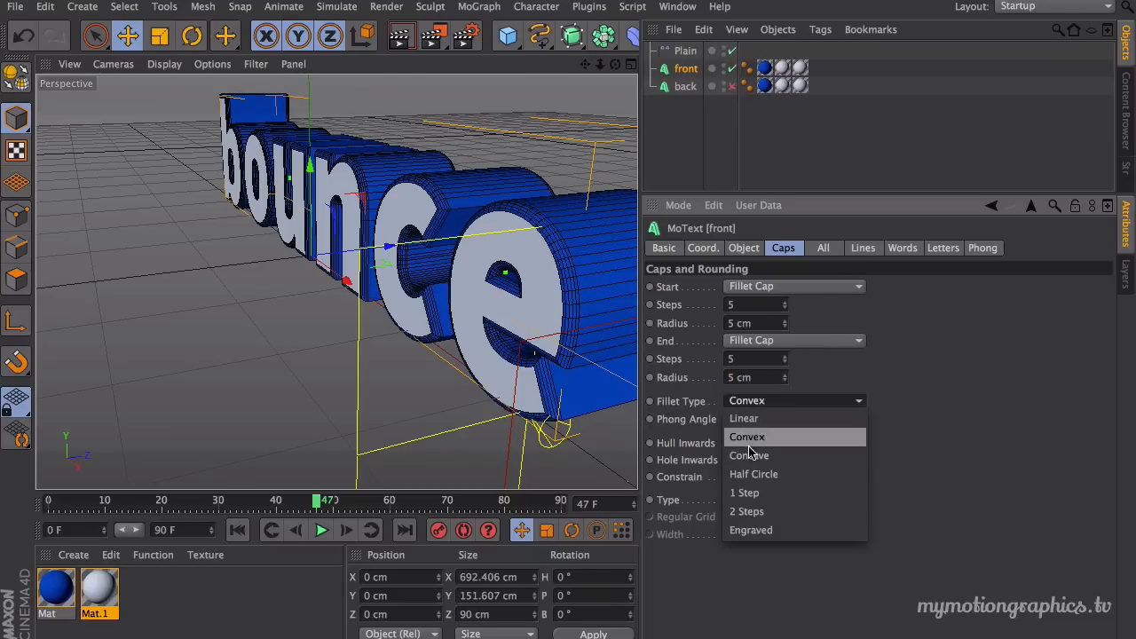
{"action": "left_click", "coordinate": [764, 475]}
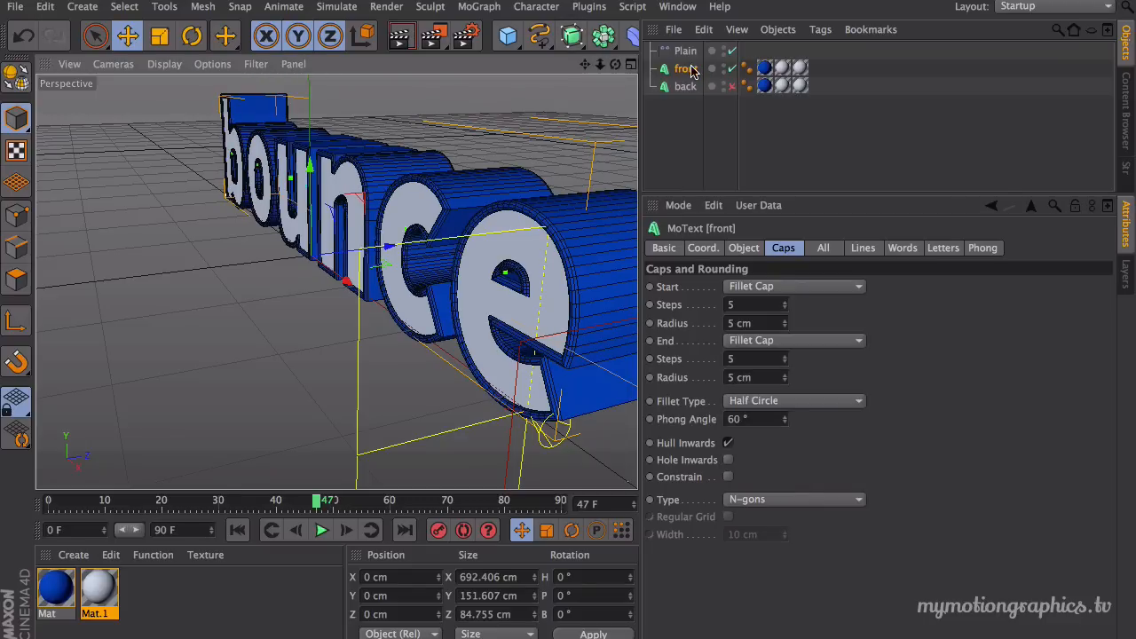
{"action": "left_click_drag", "start_coordinate": [537, 190], "coordinate": [470, 196], "text": "alt"}
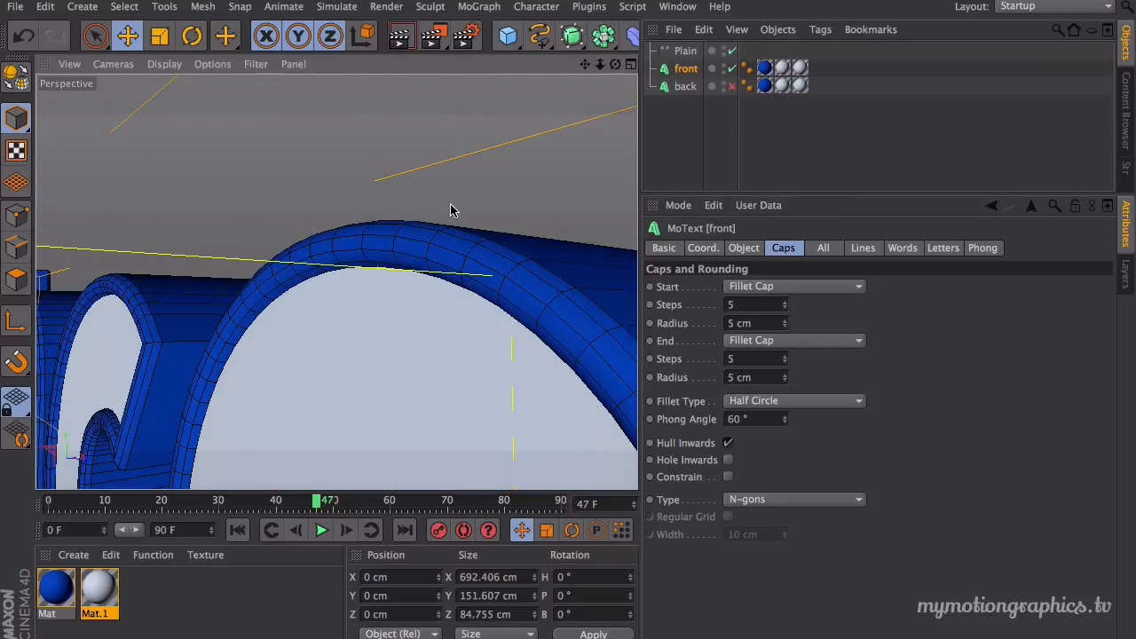
{"action": "left_click_drag", "start_coordinate": [496, 158], "coordinate": [484, 182], "text": "alt"}
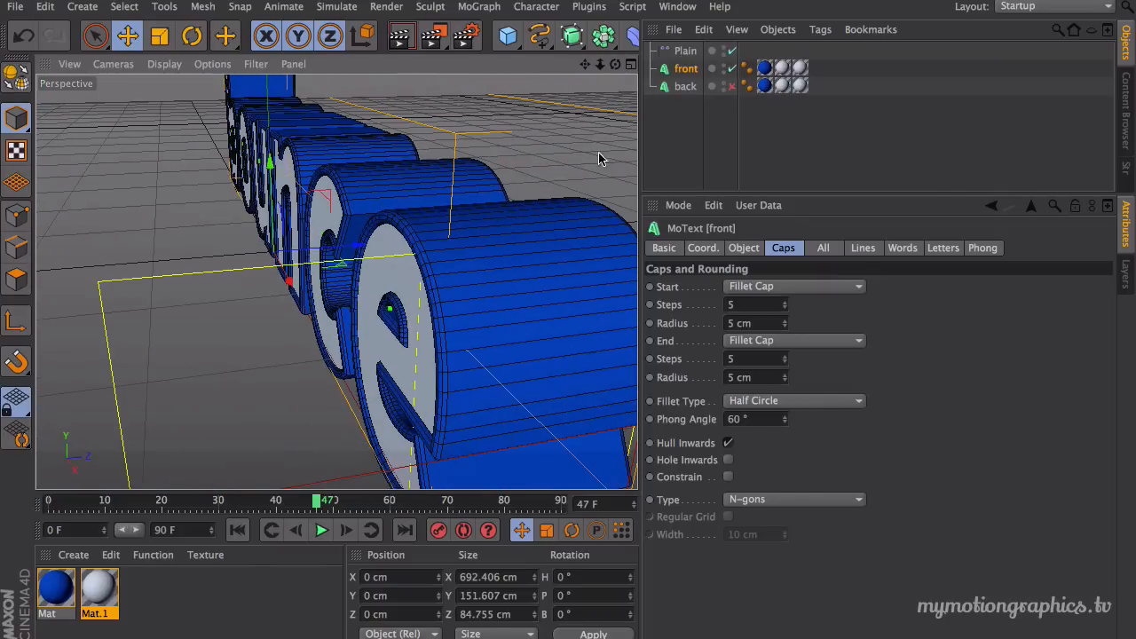
Step: Enable the back MoText temporarily to compare it with front from several angles, and disable it again
{"action": "left_click", "coordinate": [732, 88]}
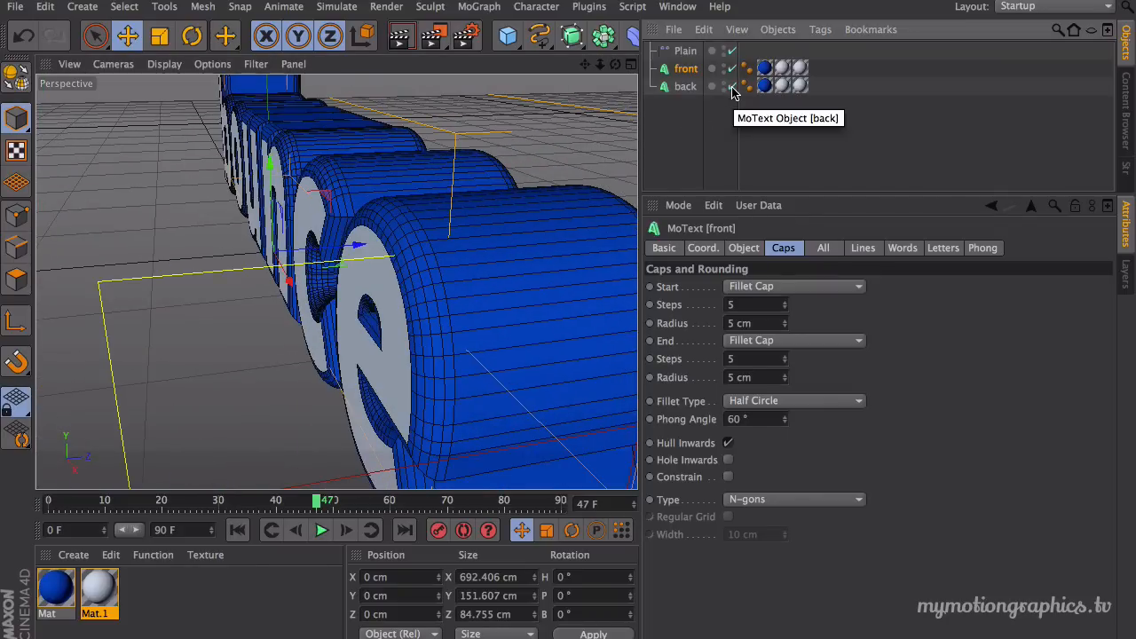
{"action": "left_click_drag", "start_coordinate": [444, 157], "coordinate": [358, 203], "text": "alt"}
{"action": "left_click", "coordinate": [688, 91]}
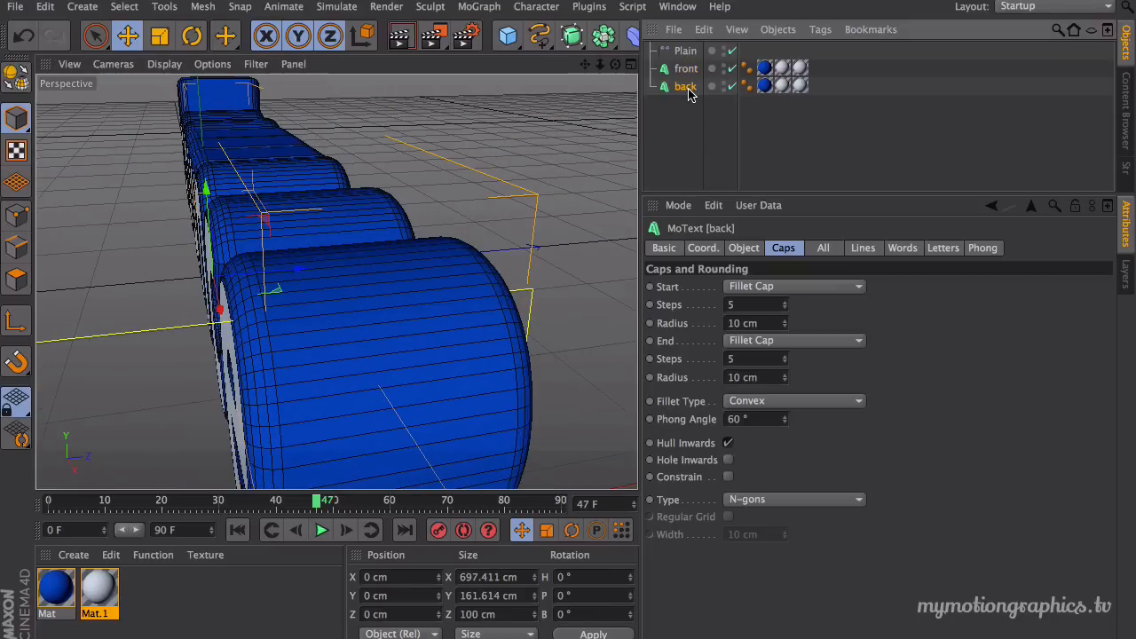
{"action": "left_click_drag", "start_coordinate": [455, 146], "coordinate": [577, 213], "text": "alt"}
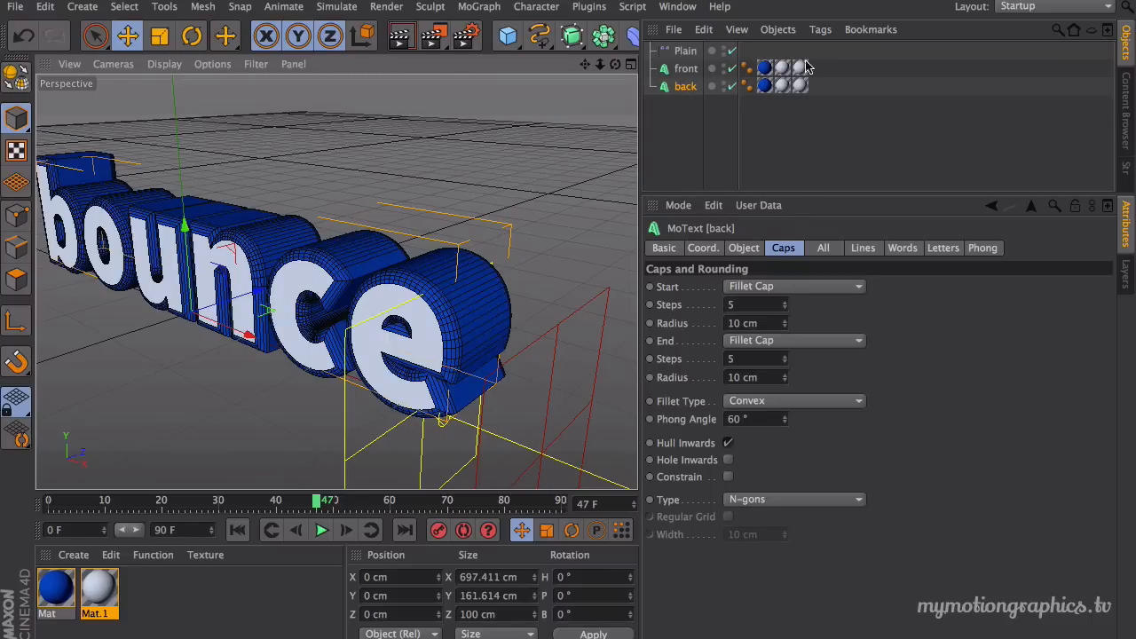
{"action": "left_click", "coordinate": [684, 71]}
{"action": "left_click", "coordinate": [684, 86]}
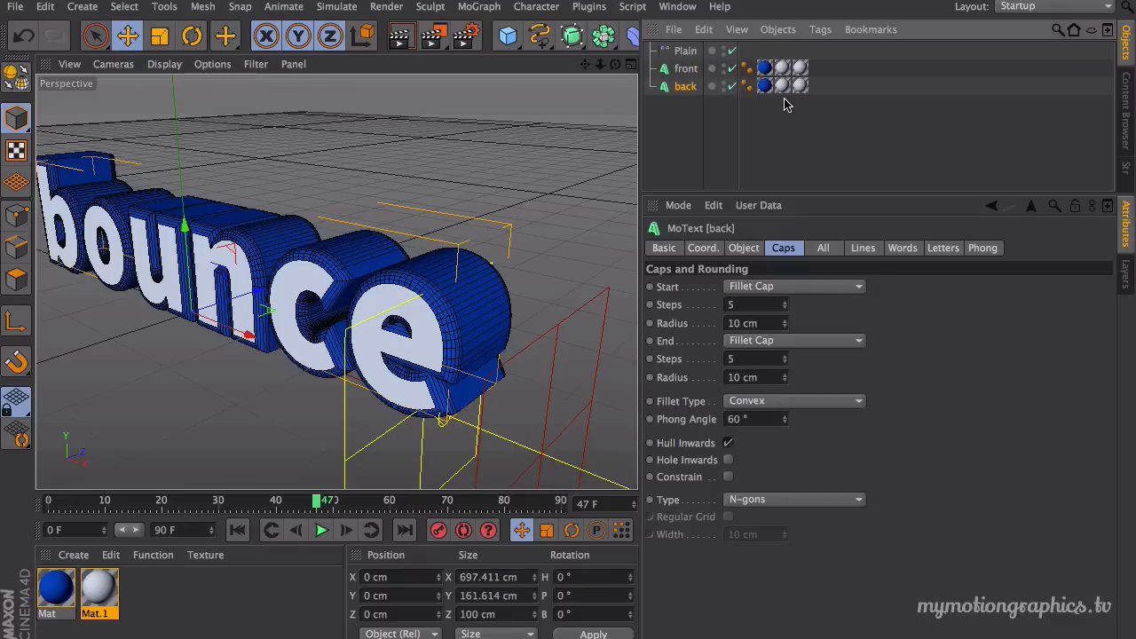
{"action": "left_click", "coordinate": [732, 87]}
{"action": "left_click_drag", "start_coordinate": [500, 190], "coordinate": [476, 186], "text": "alt"}
{"action": "scroll", "coordinate": [477, 185], "scroll_direction": "up", "scroll_amount": 8}
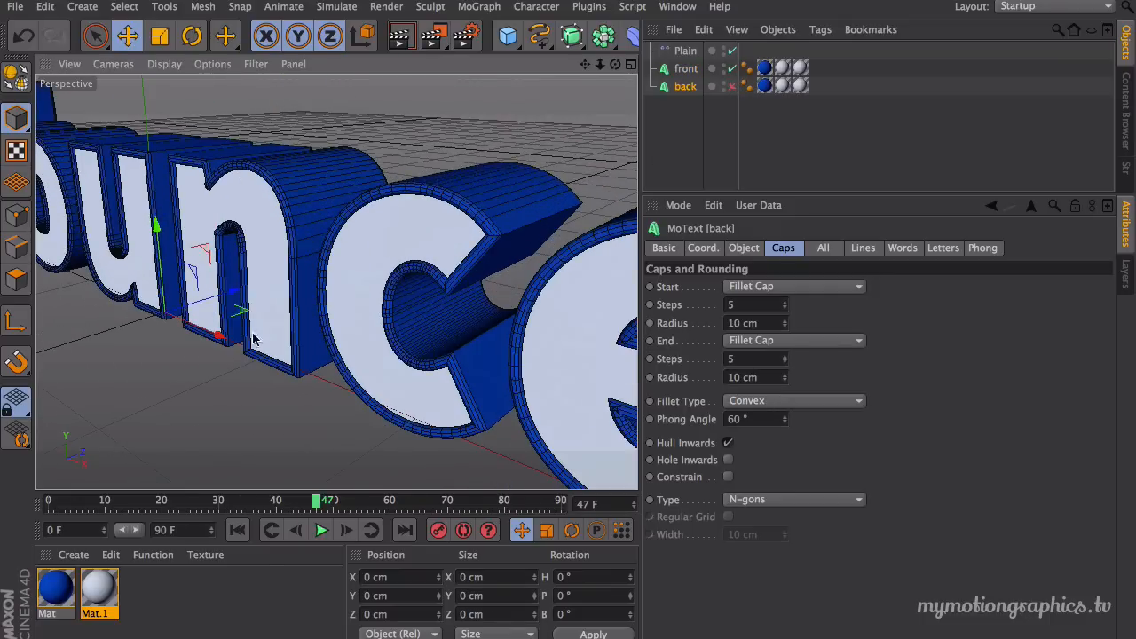
Step: Create a new material and name it glowing red
{"action": "double_click", "coordinate": [192, 607]}
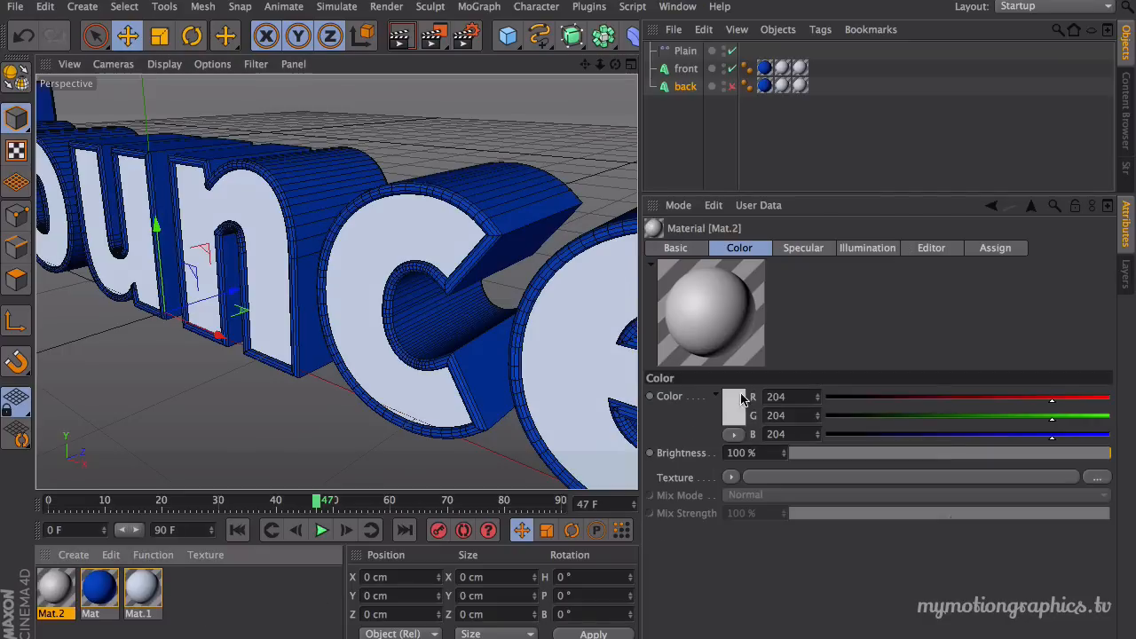
{"action": "double_click", "coordinate": [51, 614]}
{"action": "type", "text": "clowing red"}
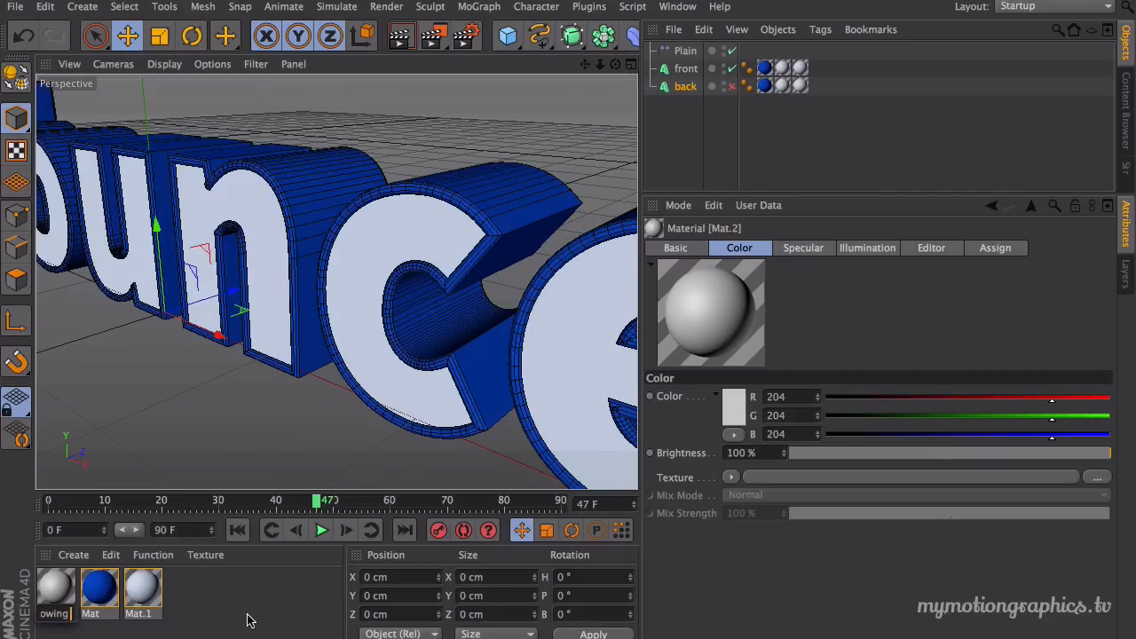
{"action": "key", "text": "Return"}
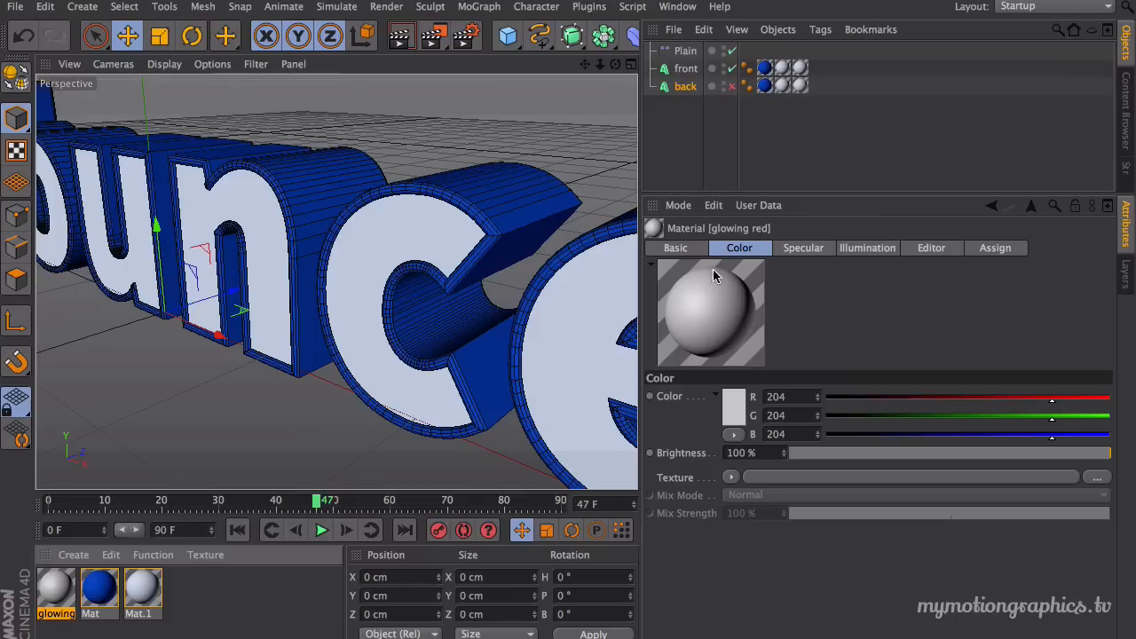
Step: Set the glowing red material's base color to a strongly saturated orange-red
{"action": "left_click", "coordinate": [740, 407]}
{"action": "left_click_drag", "start_coordinate": [734, 371], "coordinate": [738, 362]}
{"action": "left_click", "coordinate": [710, 345]}
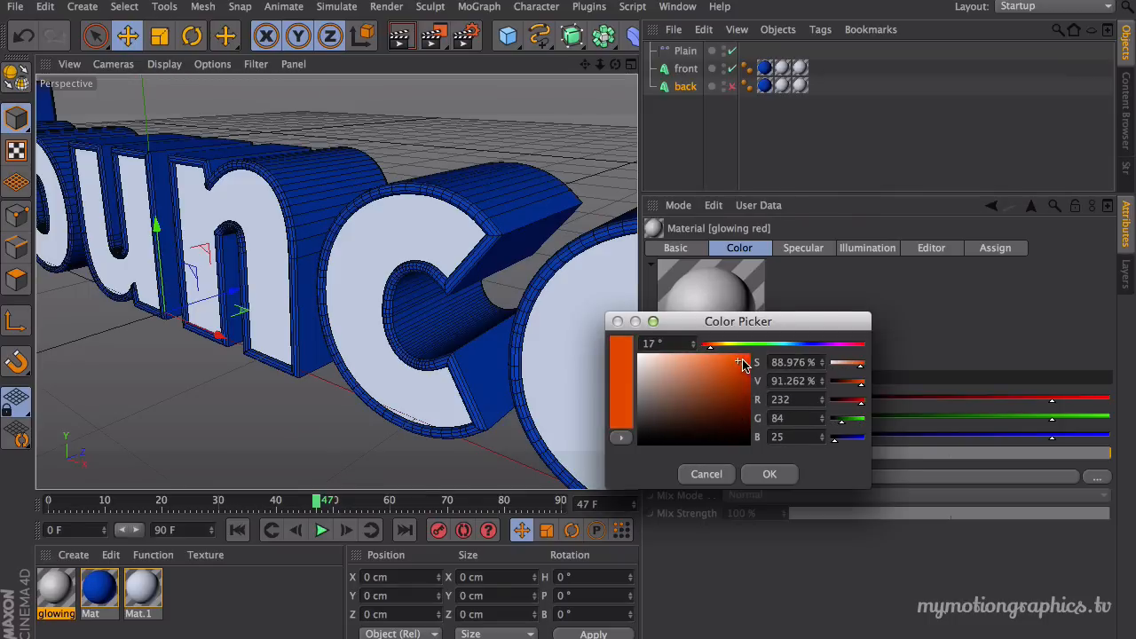
{"action": "left_click", "coordinate": [707, 346]}
{"action": "left_click", "coordinate": [766, 474]}
Step: Disable the Specular channel and enable the Luminance channel on the glowing red material
{"action": "left_click", "coordinate": [679, 249]}
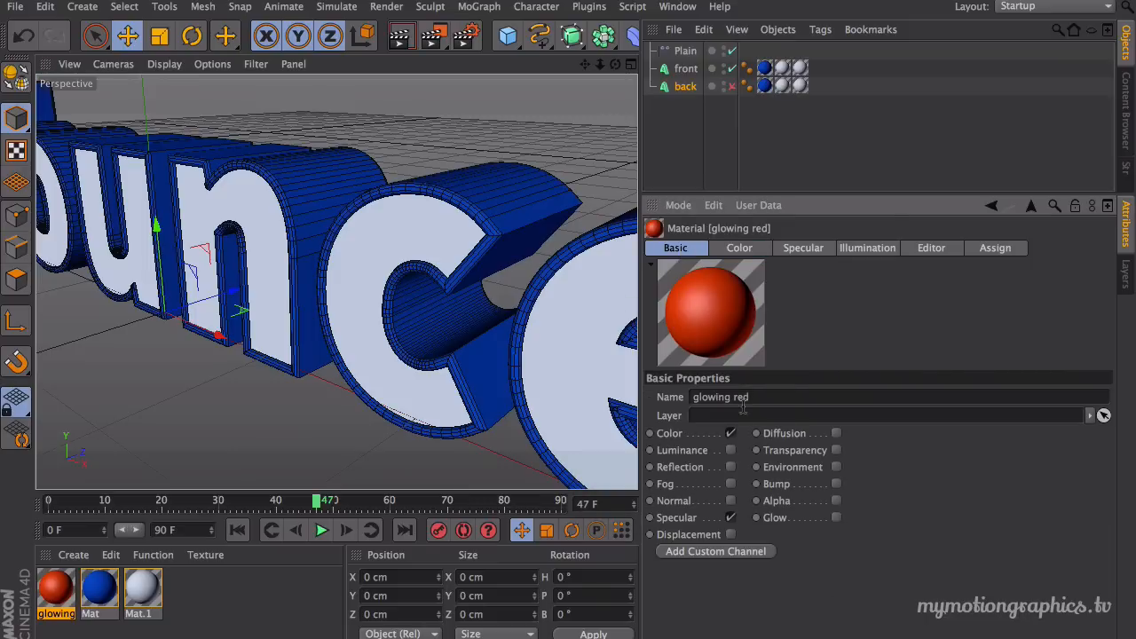
{"action": "left_click", "coordinate": [731, 518]}
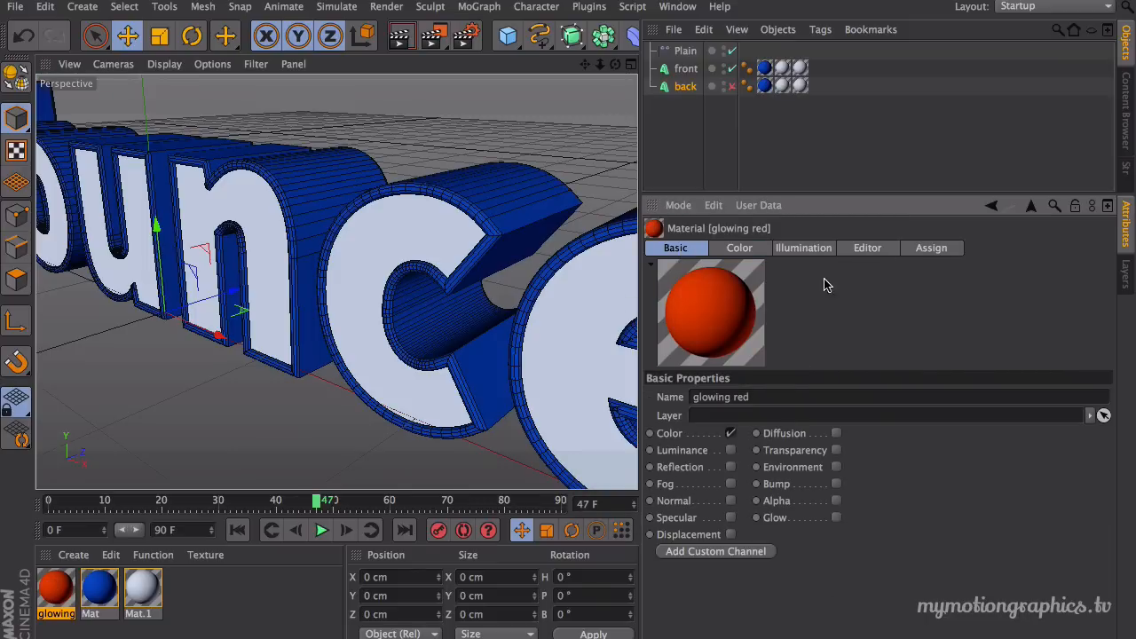
{"action": "left_click", "coordinate": [731, 450]}
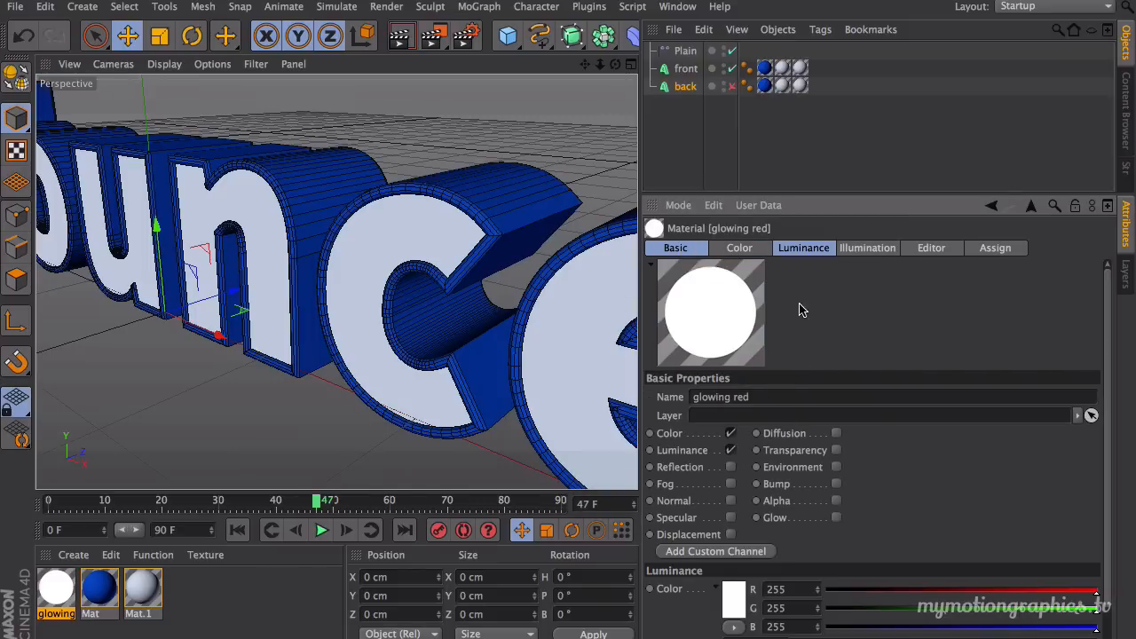
Step: Set the glowing red material's luminance color to orange (R 227, G 96, B 25) and its brightness to 48%
{"action": "left_click", "coordinate": [810, 251]}
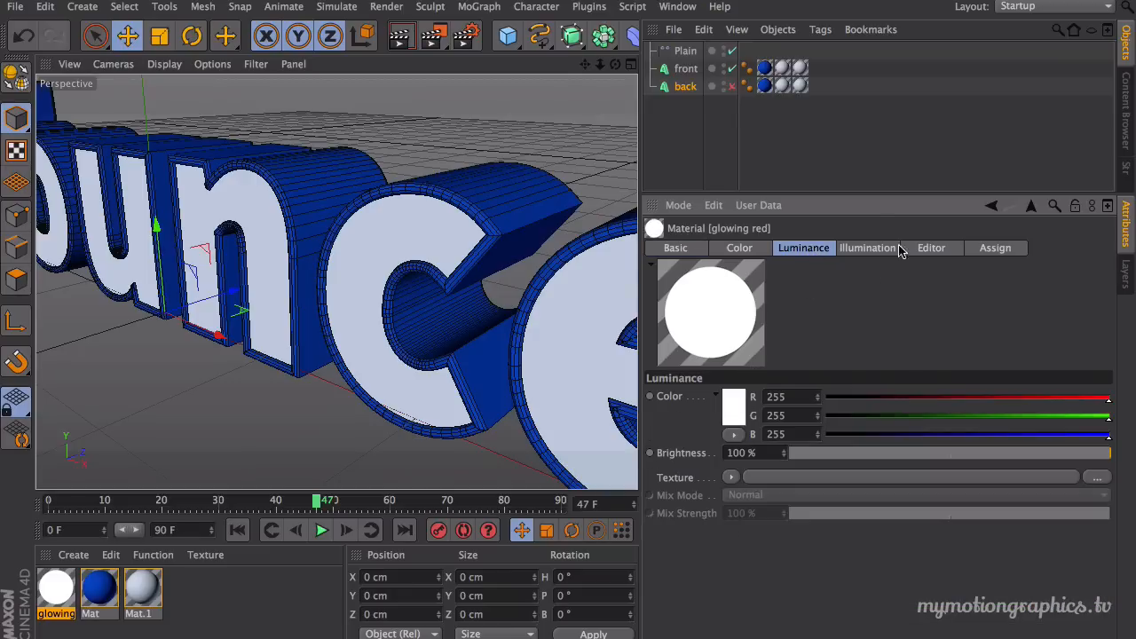
{"action": "left_click", "coordinate": [740, 405]}
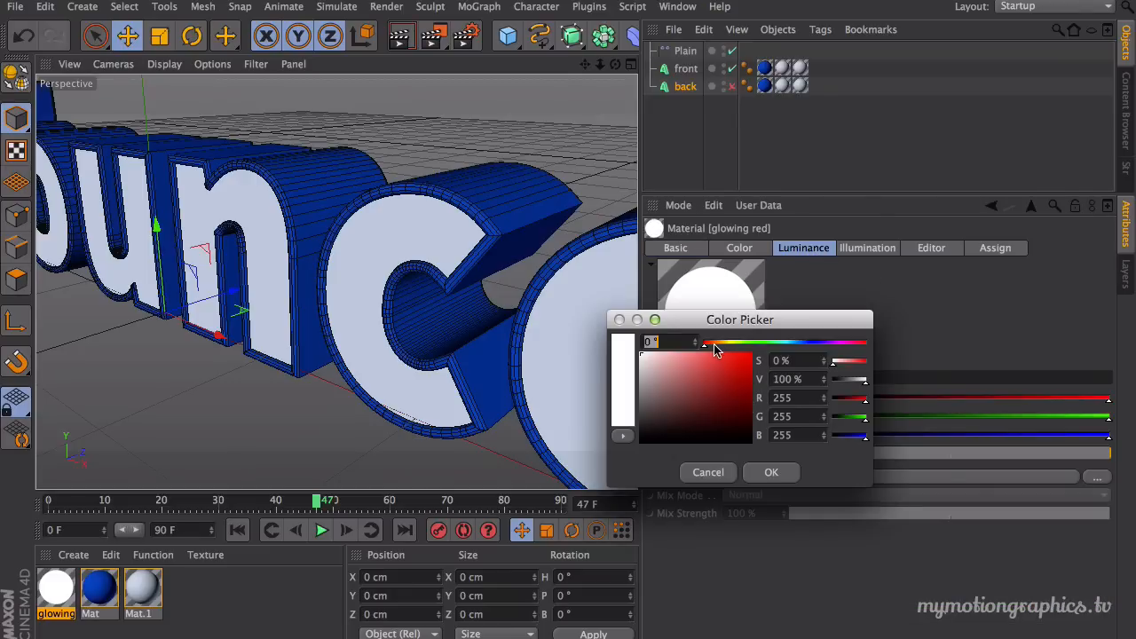
{"action": "left_click", "coordinate": [715, 346]}
{"action": "left_click_drag", "start_coordinate": [742, 367], "coordinate": [713, 346]}
{"action": "left_click", "coordinate": [787, 476]}
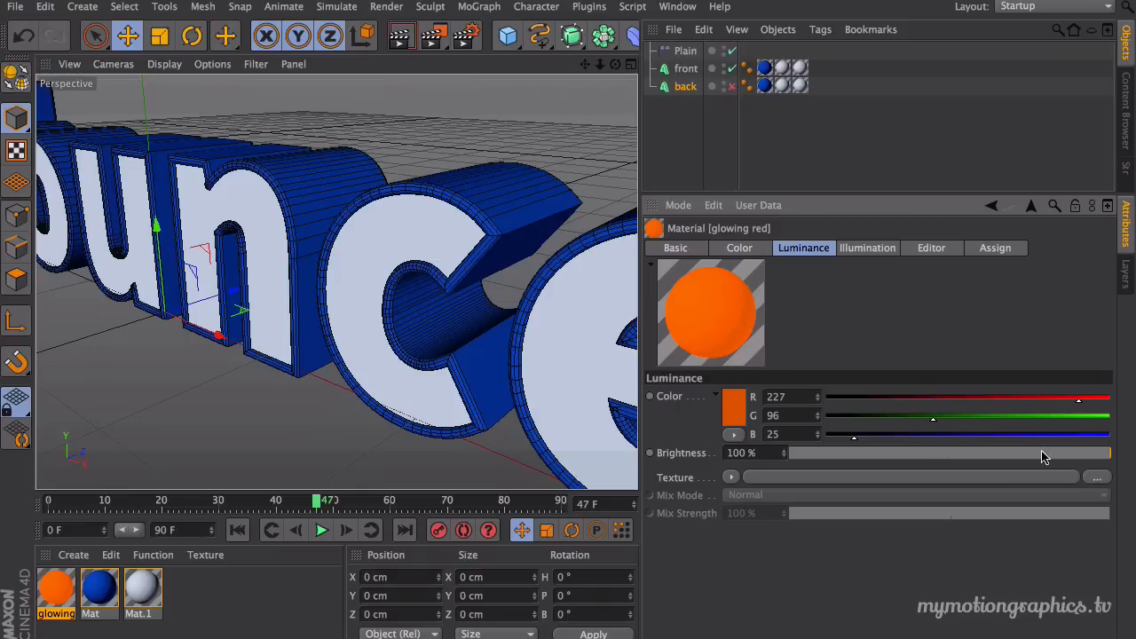
{"action": "left_click_drag", "start_coordinate": [1083, 459], "coordinate": [950, 465]}
{"action": "left_click", "coordinate": [945, 454]}
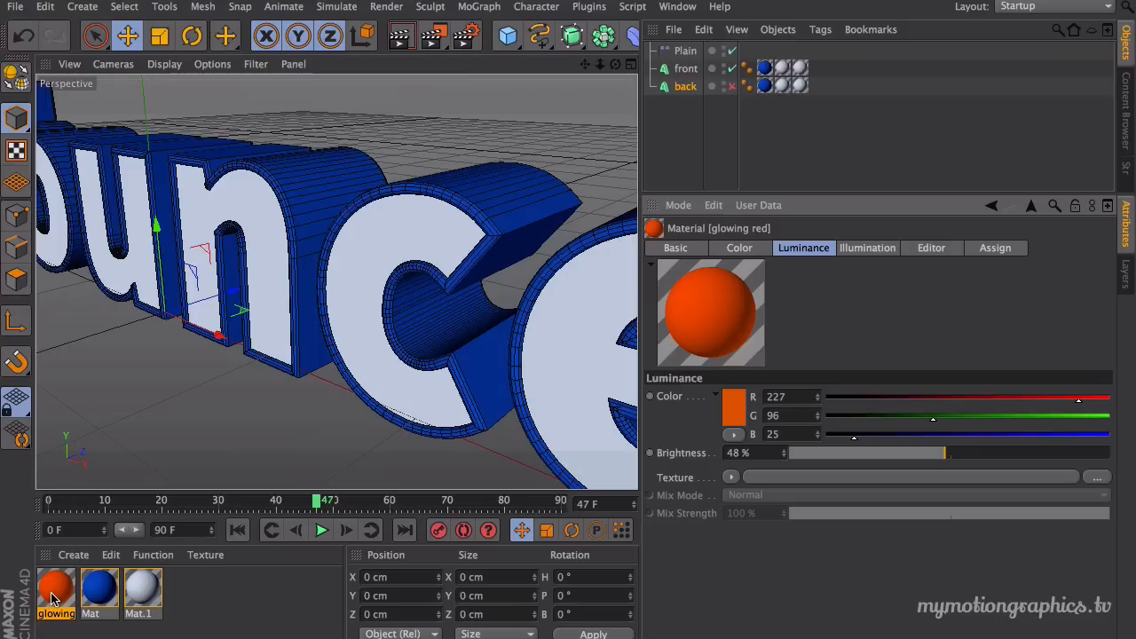
Step: Replace the front MoText's blue material with glowing red and re-enable the back MoText
{"action": "left_click_drag", "start_coordinate": [53, 599], "coordinate": [768, 71]}
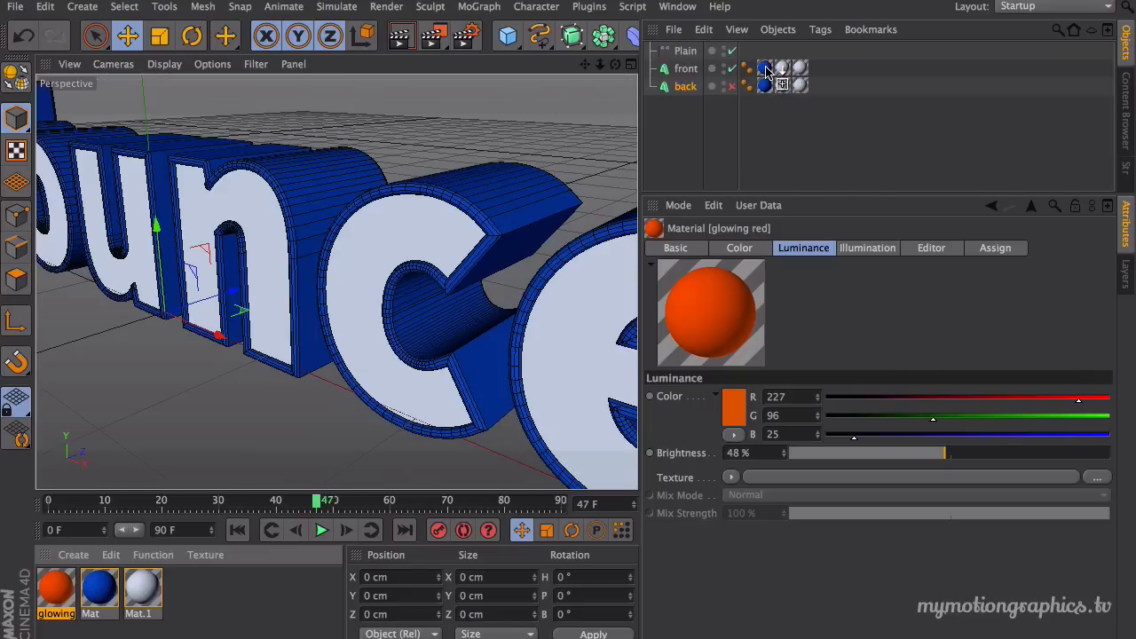
{"action": "left_click_drag", "start_coordinate": [769, 72], "coordinate": [769, 71]}
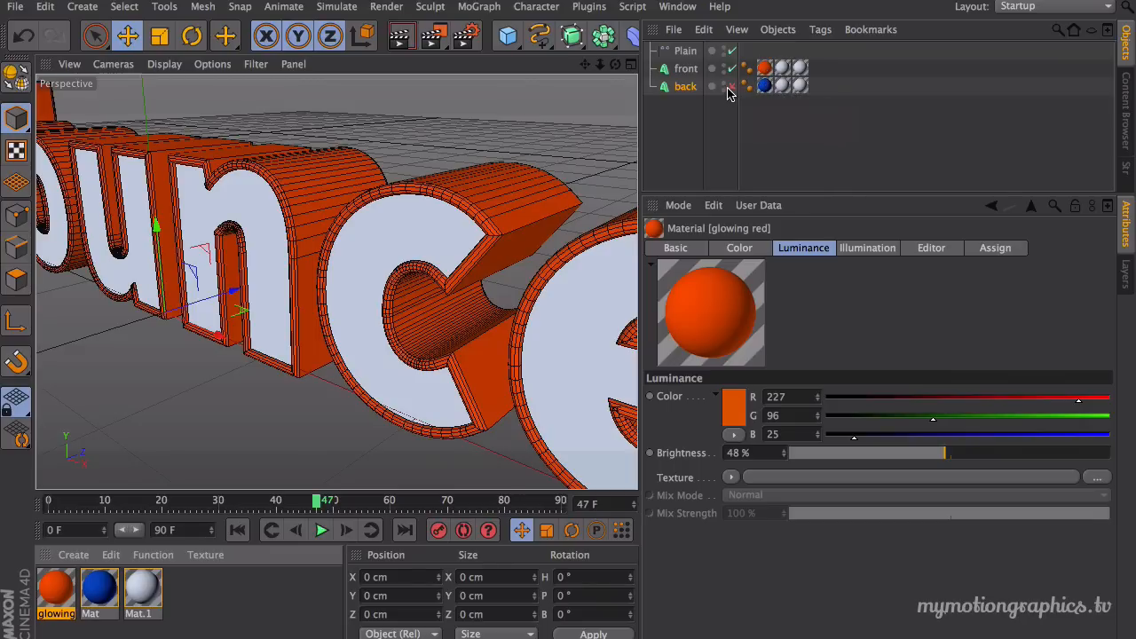
{"action": "left_click", "coordinate": [730, 89]}
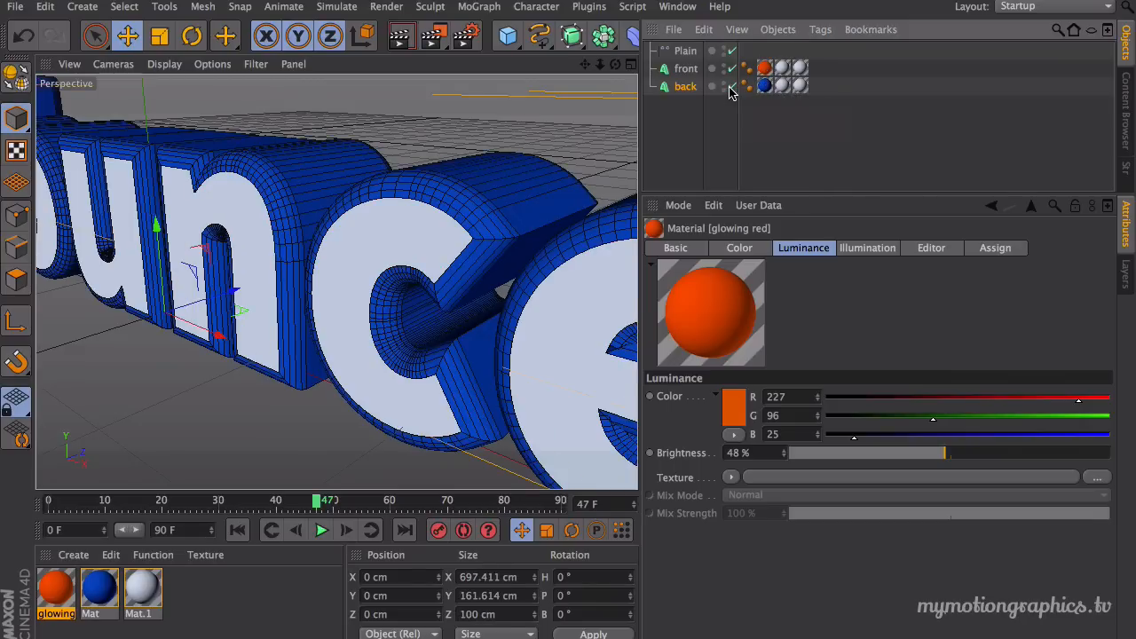
Step: Try moving the front MoText about 15 cm forward along Z to inspect its red sides, and undo the move
{"action": "left_click", "coordinate": [685, 70]}
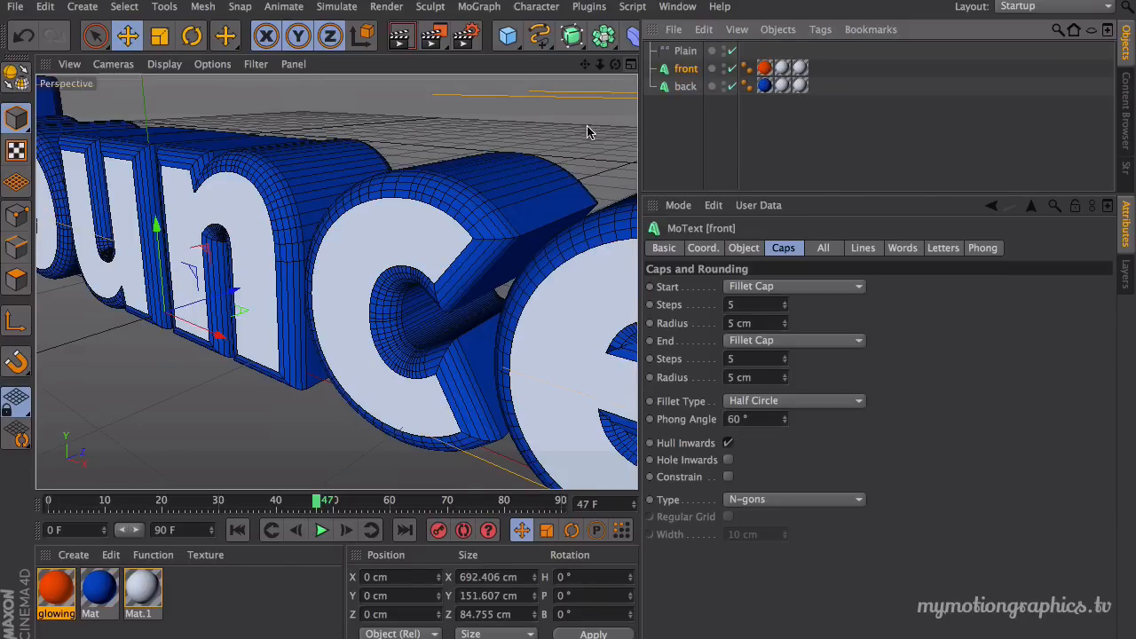
{"action": "scroll", "coordinate": [588, 132], "scroll_direction": "down", "scroll_amount": 5}
{"action": "middle_click_drag", "start_coordinate": [580, 134], "coordinate": [469, 180], "text": "alt"}
{"action": "left_click_drag", "start_coordinate": [300, 268], "coordinate": [290, 270]}
{"action": "scroll", "coordinate": [301, 244], "scroll_direction": "up", "scroll_amount": 5}
{"action": "middle_click_drag", "start_coordinate": [329, 188], "coordinate": [473, 248], "text": "alt"}
{"action": "left_click_drag", "start_coordinate": [473, 247], "coordinate": [591, 148], "text": "alt"}
{"action": "left_click_drag", "start_coordinate": [457, 232], "coordinate": [419, 252], "text": "alt"}
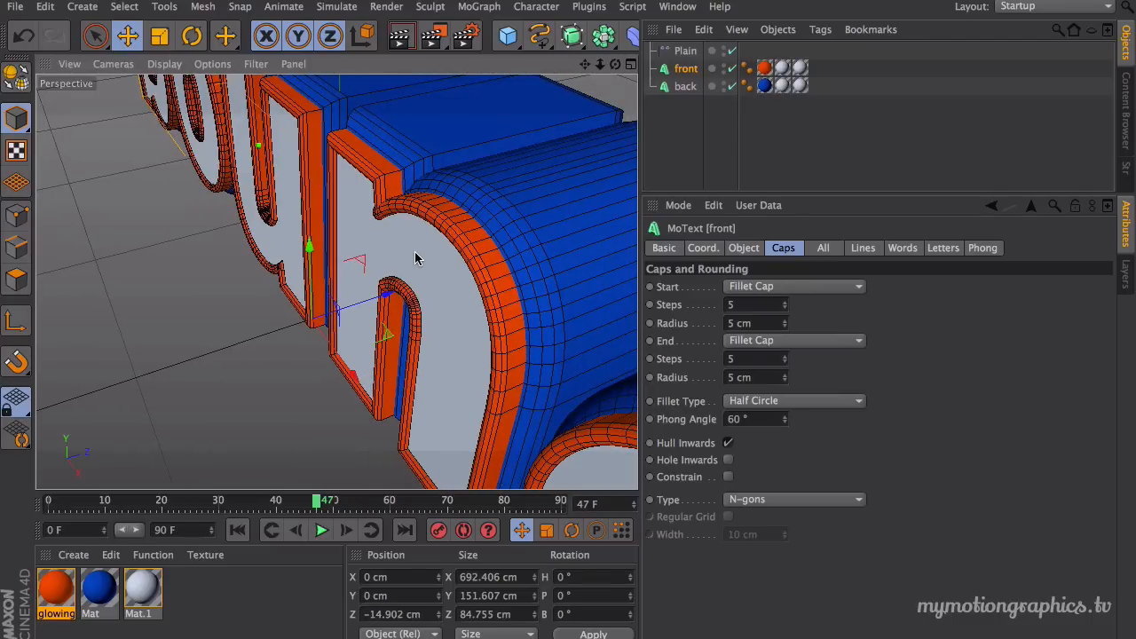
{"action": "left_click", "coordinate": [24, 37]}
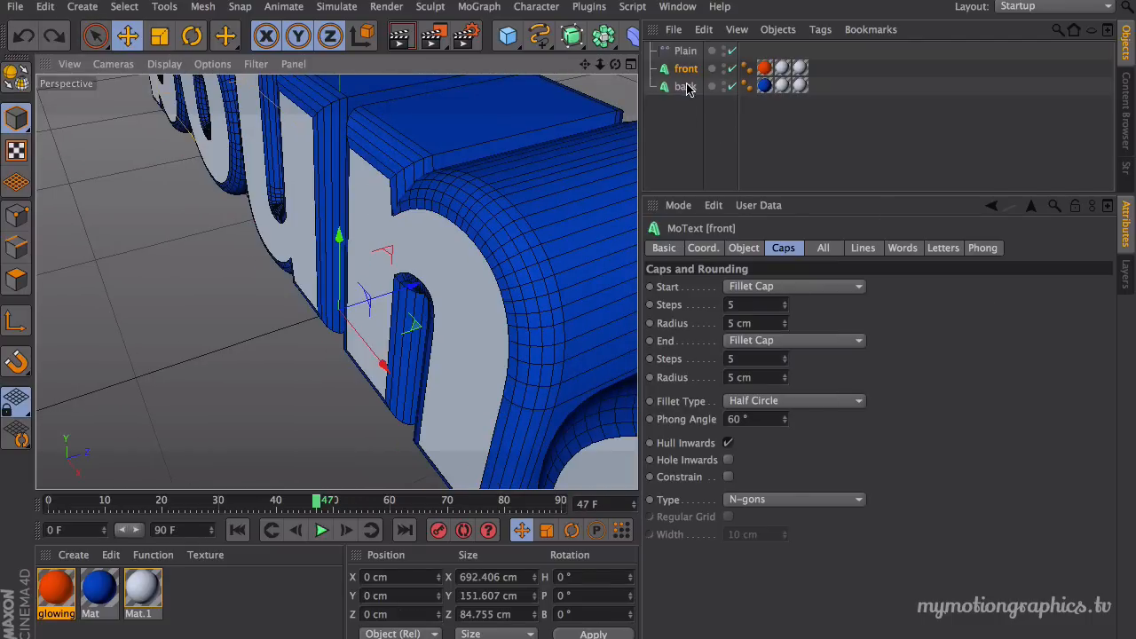
Step: Rename the Plain effector as back
{"action": "scroll", "coordinate": [525, 157], "scroll_direction": "down", "scroll_amount": 5}
{"action": "left_click_drag", "start_coordinate": [337, 282], "coordinate": [435, 264], "text": "alt"}
{"action": "left_click", "coordinate": [681, 51]}
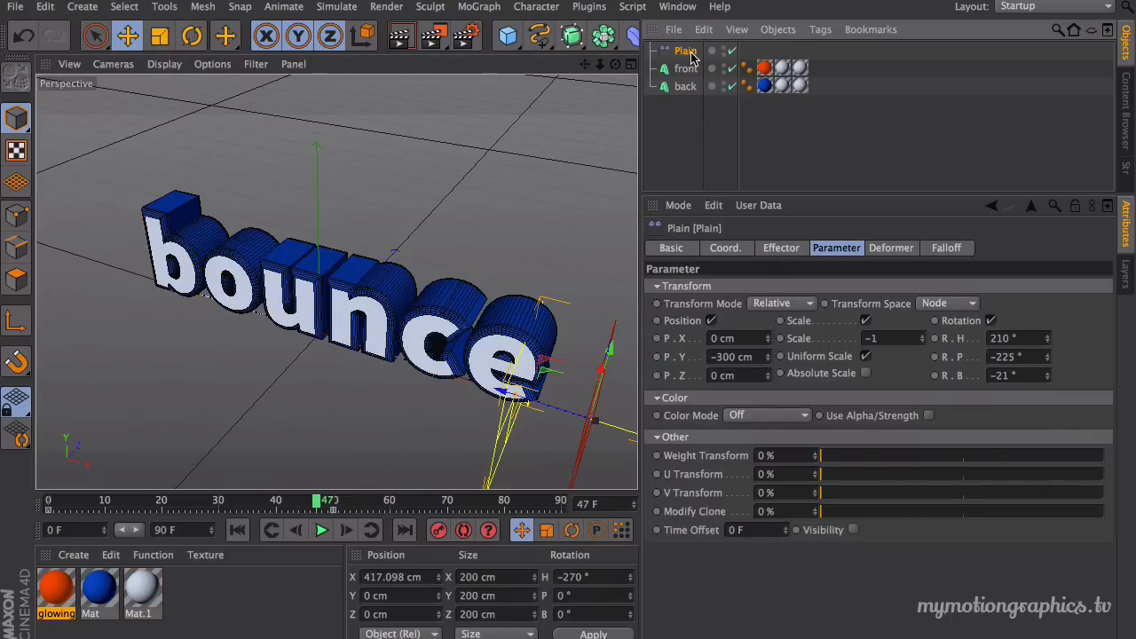
{"action": "double_click", "coordinate": [690, 53]}
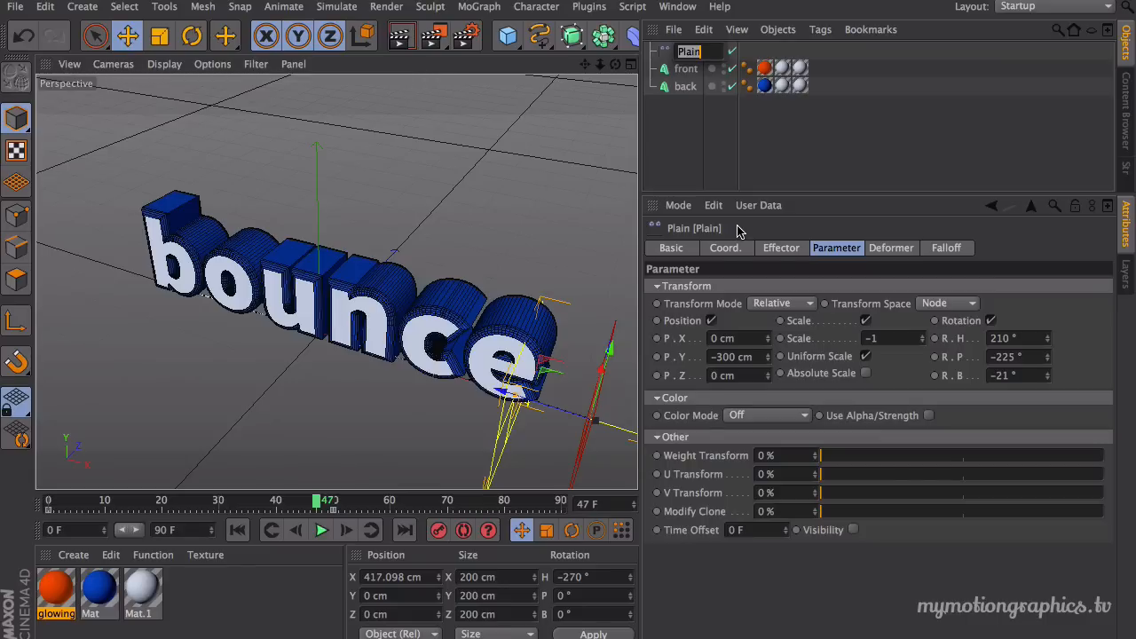
{"action": "type", "text": "1"}
{"action": "key", "text": "Return"}
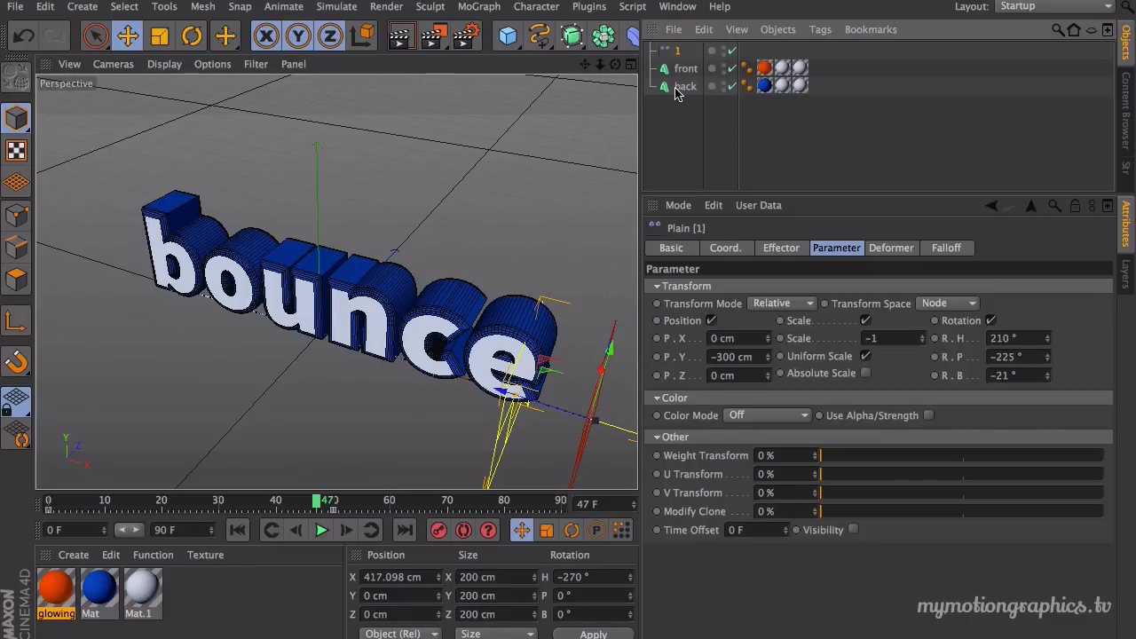
{"action": "double_click", "coordinate": [679, 51]}
{"action": "type", "text": "back"}
{"action": "key", "text": "Return"}
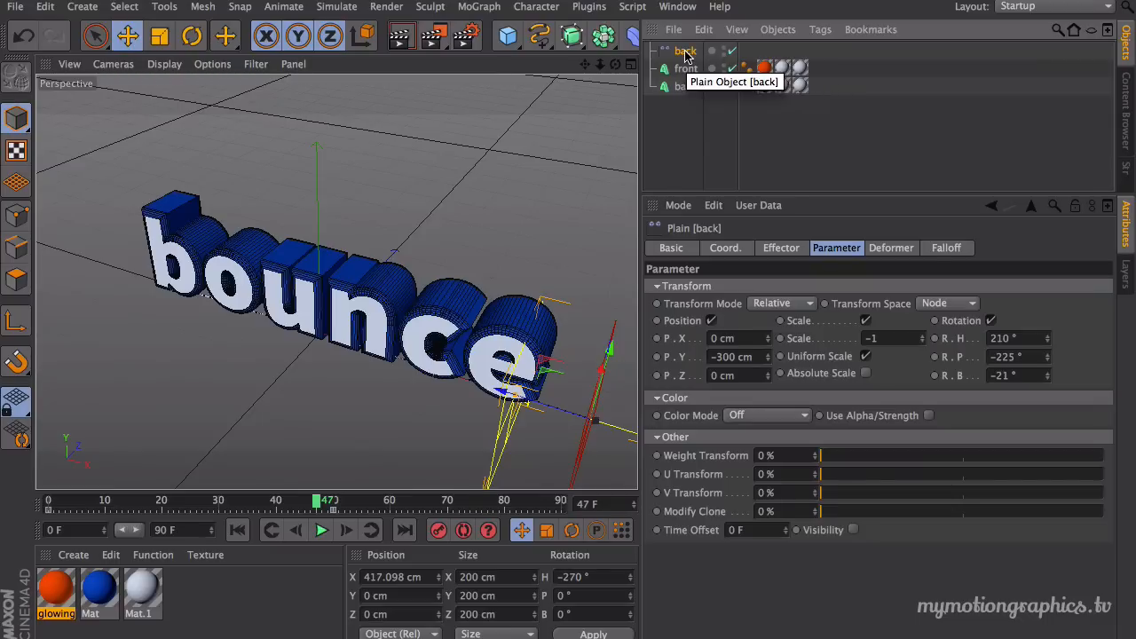
Step: Duplicate the back Plain effector and name the copy front
{"action": "left_click_drag", "start_coordinate": [685, 52], "coordinate": [688, 44], "text": "ctrl"}
{"action": "double_click", "coordinate": [697, 51]}
{"action": "type", "text": "front"}
{"action": "key", "text": "Return"}
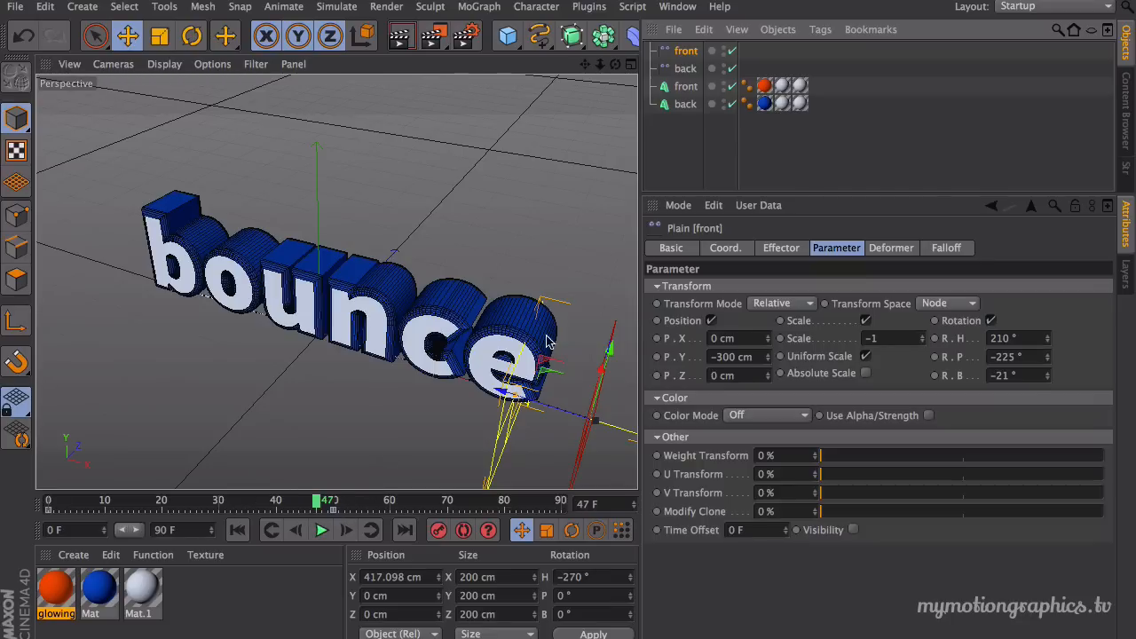
Step: Add the front Plain effector to the front MoText's letter effects, keeping the back effector in the list
{"action": "left_click", "coordinate": [684, 90]}
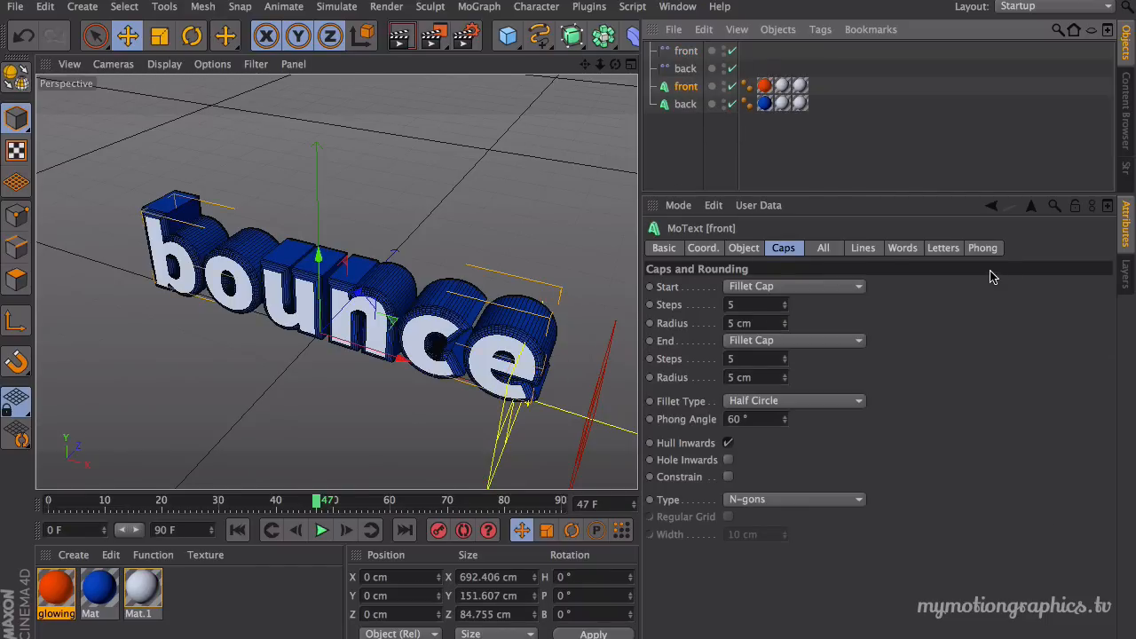
{"action": "left_click", "coordinate": [956, 249]}
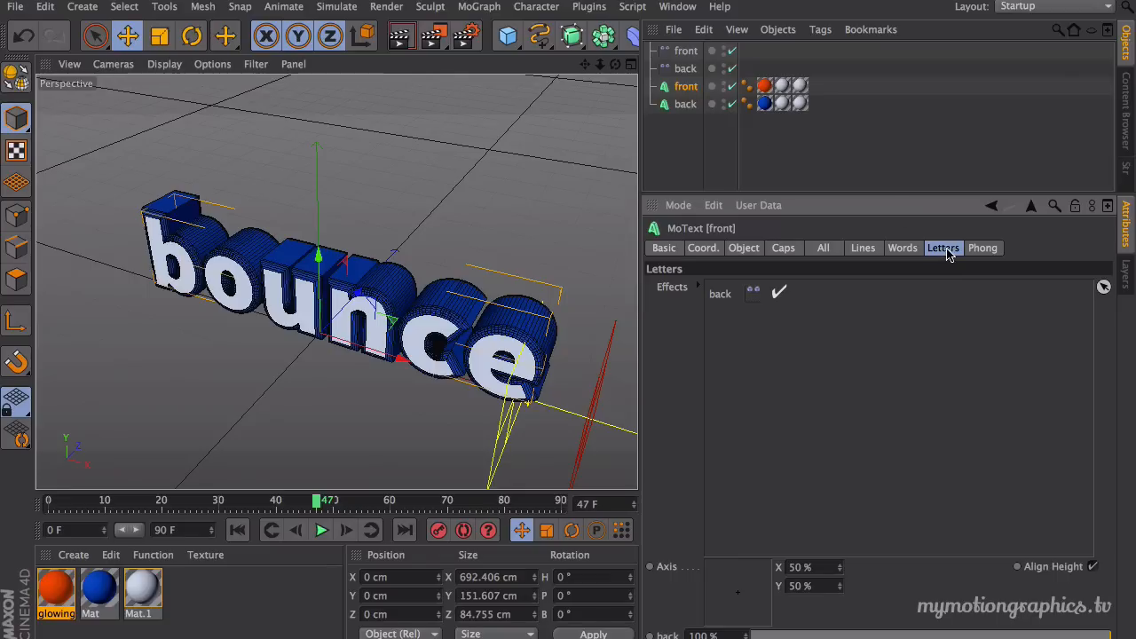
{"action": "left_click_drag", "start_coordinate": [685, 50], "coordinate": [747, 346]}
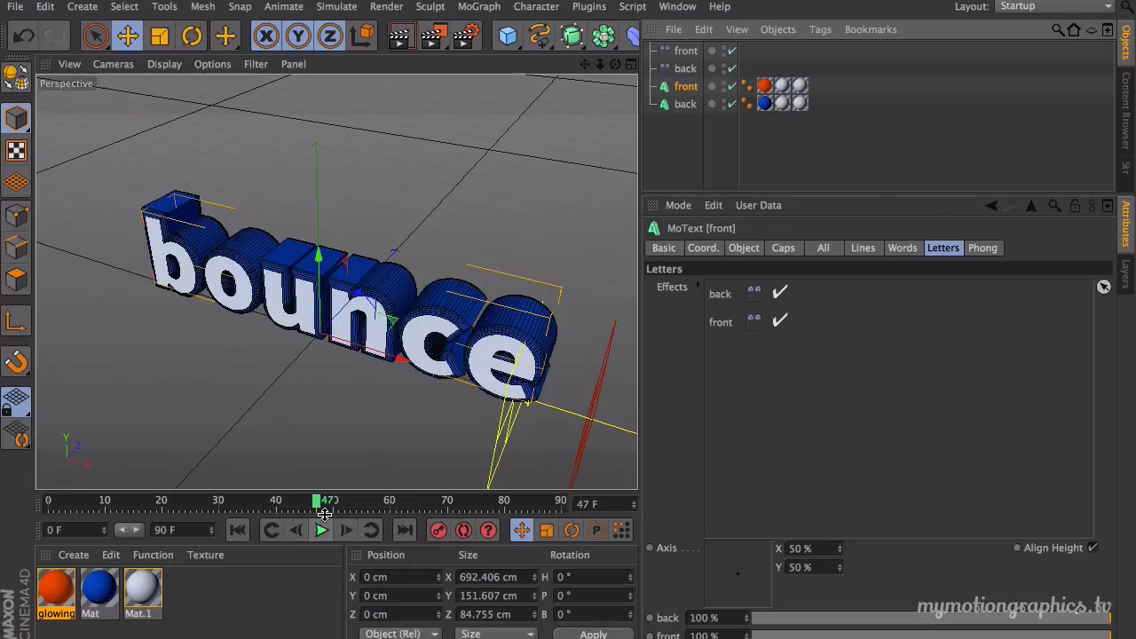
Step: Shift the front Plain effector's keyframes so they run from frame 40 to frame 90
{"action": "left_click", "coordinate": [688, 51]}
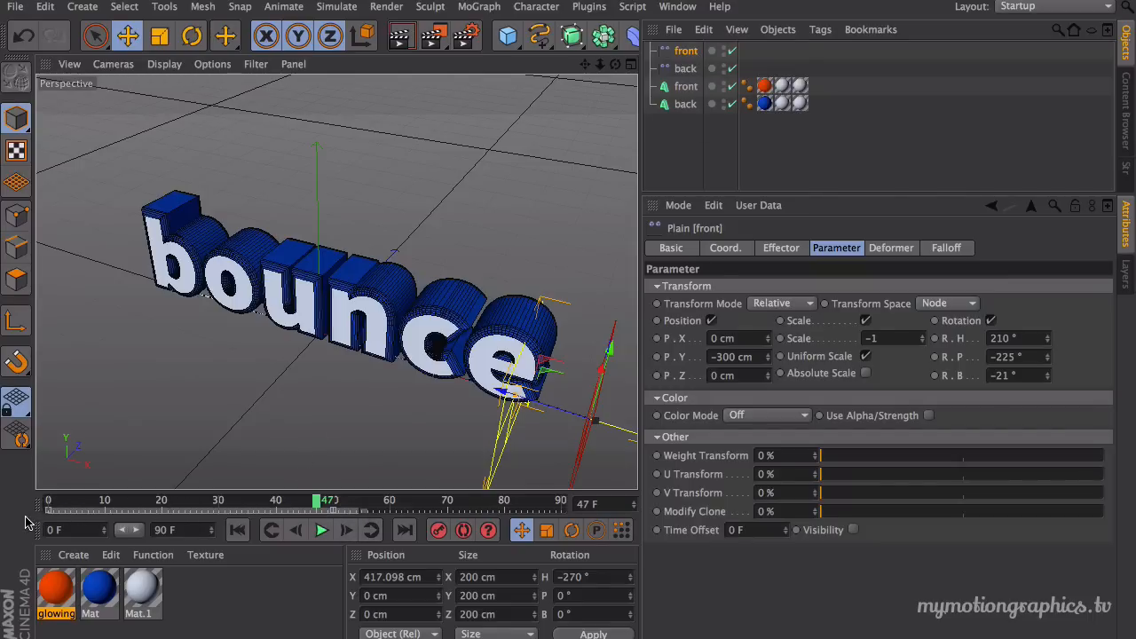
{"action": "left_click_drag", "start_coordinate": [26, 517], "coordinate": [20, 508]}
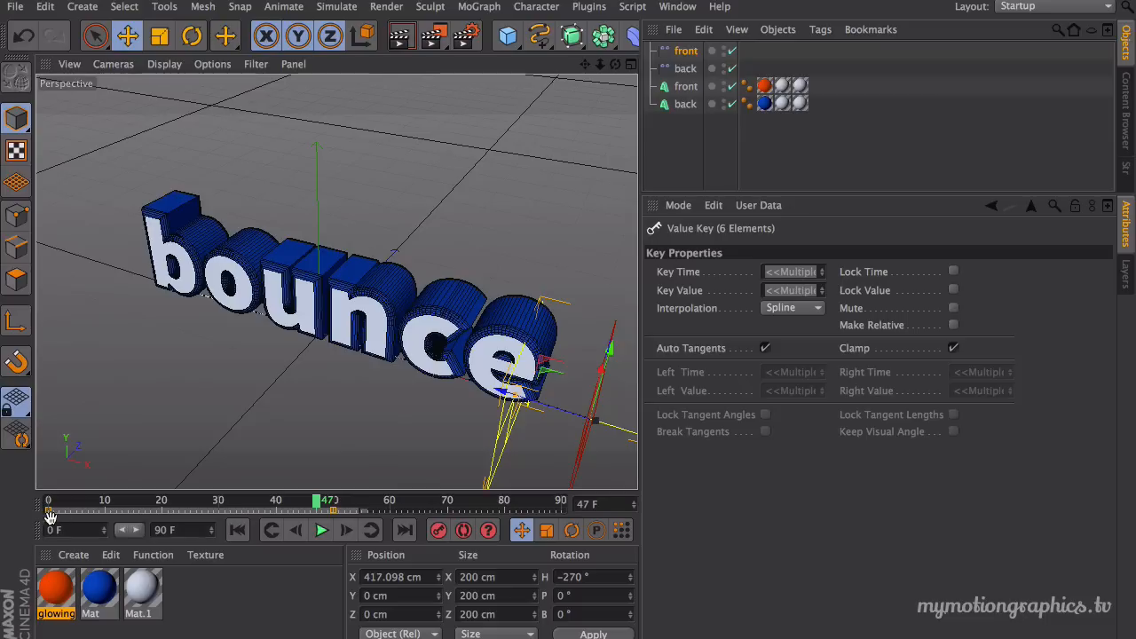
{"action": "left_click_drag", "start_coordinate": [95, 517], "coordinate": [362, 513]}
{"action": "left_click", "coordinate": [689, 54]}
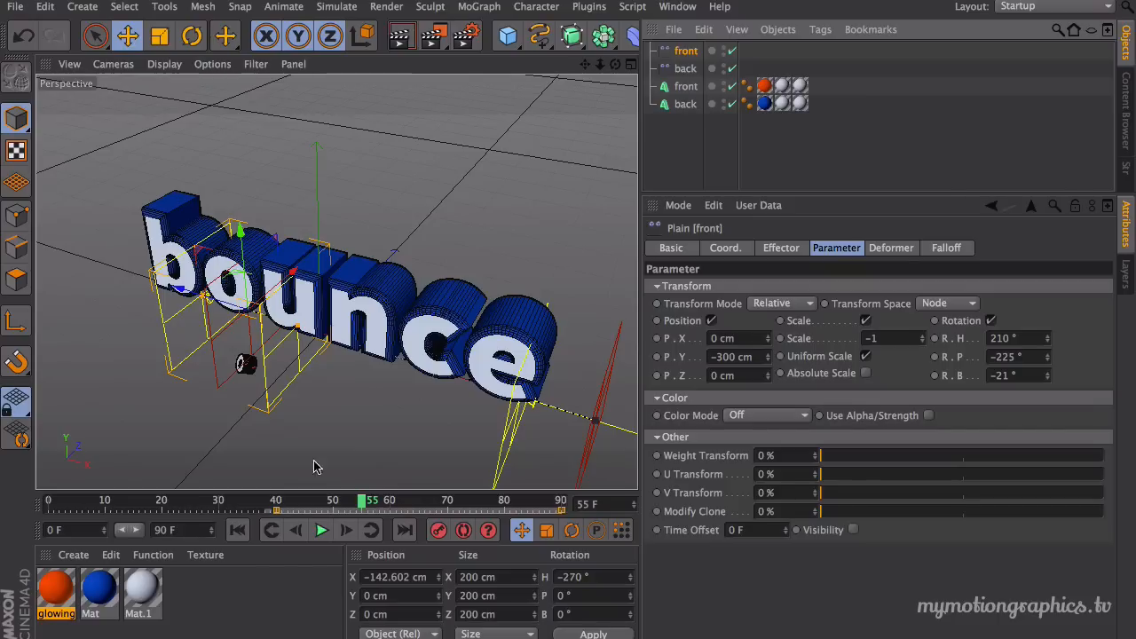
Step: Set the front Plain effector's Y position offset to 0 cm and disable its scale and rotation influence
{"action": "left_click", "coordinate": [685, 103]}
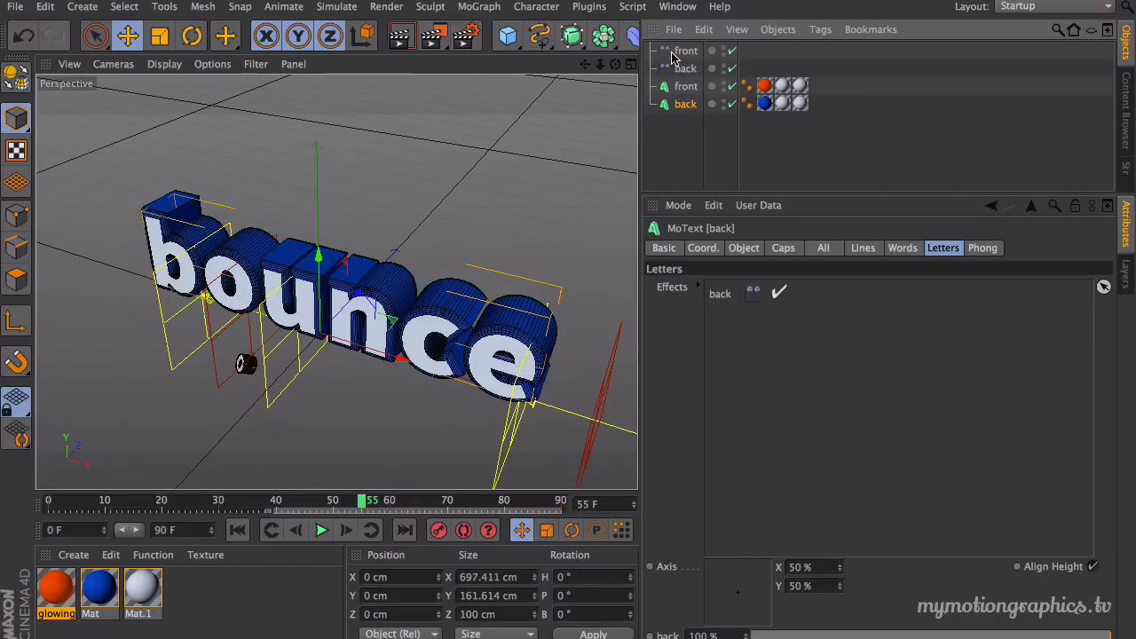
{"action": "left_click", "coordinate": [681, 53]}
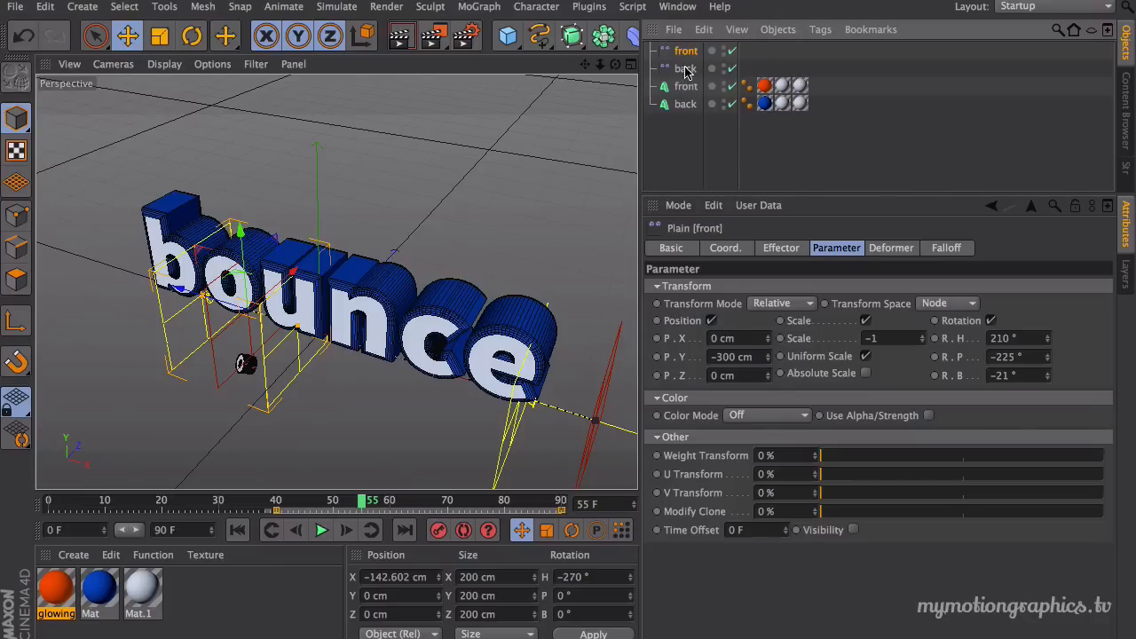
{"action": "double_click", "coordinate": [757, 356]}
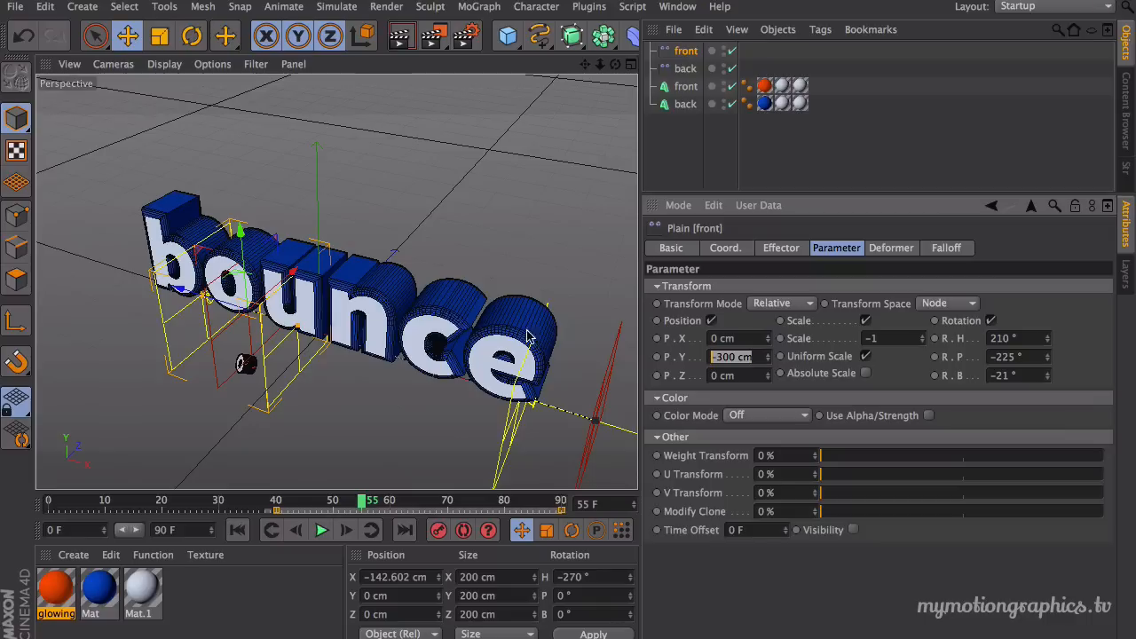
{"action": "type", "text": "0"}
{"action": "key", "text": "Return"}
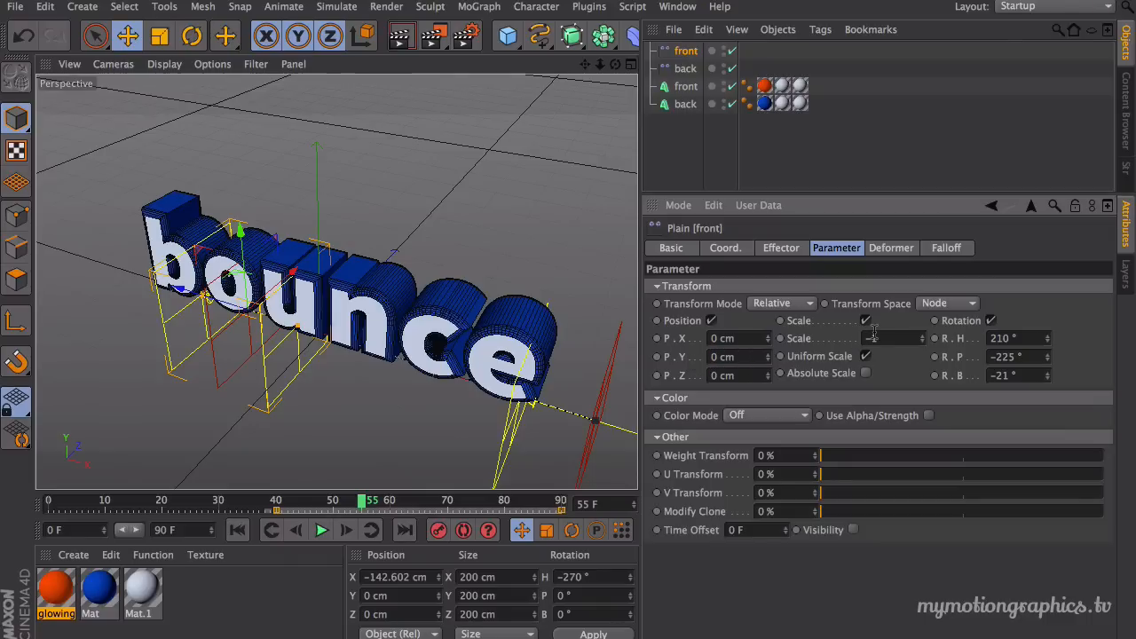
{"action": "left_click", "coordinate": [866, 321]}
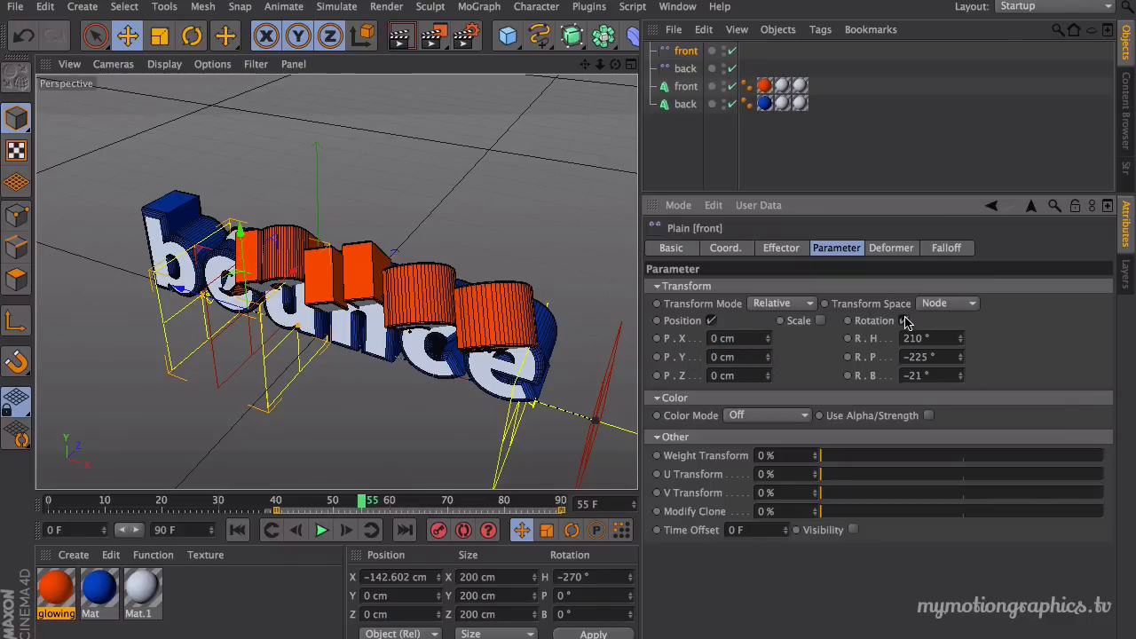
{"action": "left_click", "coordinate": [905, 322]}
Step: Set the front Plain effector's Z position offset to -30 cm, checking the letters at frame 23
{"action": "mouse_move", "coordinate": [767, 376]}
{"action": "left_mouse_down"}
{"action": "mouse_move", "coordinate": [747, 387]}
{"action": "mouse_move", "coordinate": [769, 382]}
{"action": "left_mouse_up"}
{"action": "left_click_drag", "start_coordinate": [377, 505], "coordinate": [183, 503]}
{"action": "left_click_drag", "start_coordinate": [767, 375], "coordinate": [764, 375]}
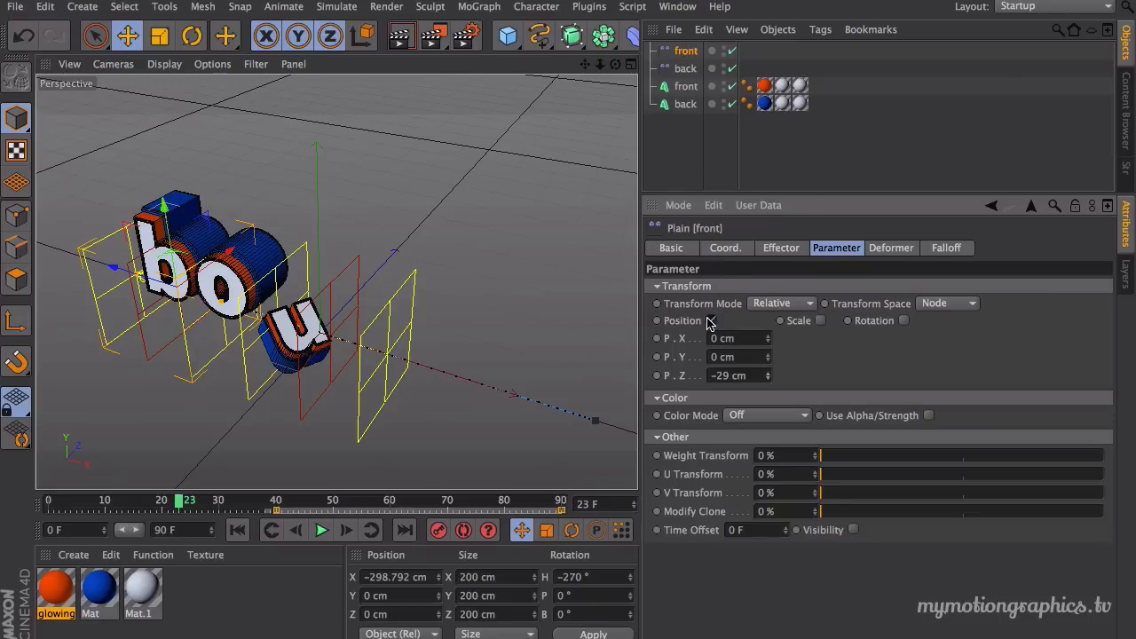
{"action": "left_click", "coordinate": [756, 375]}
{"action": "type", "text": "-03"}
{"action": "key", "text": "Return"}
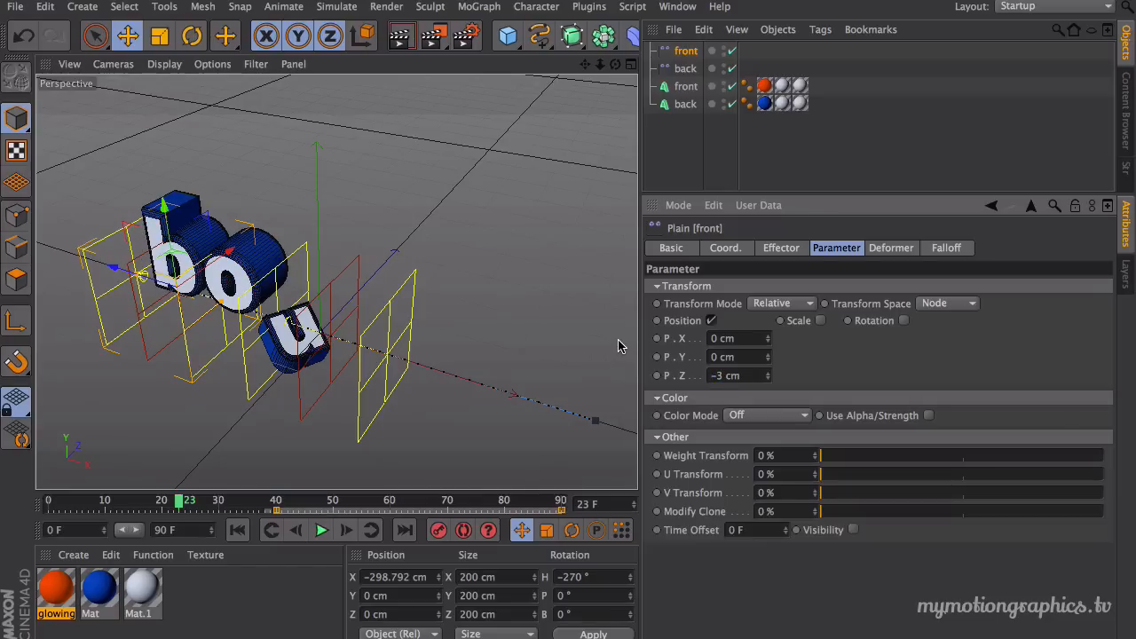
{"action": "left_click", "coordinate": [755, 376]}
{"action": "type", "text": "-30"}
{"action": "key", "text": "Return"}
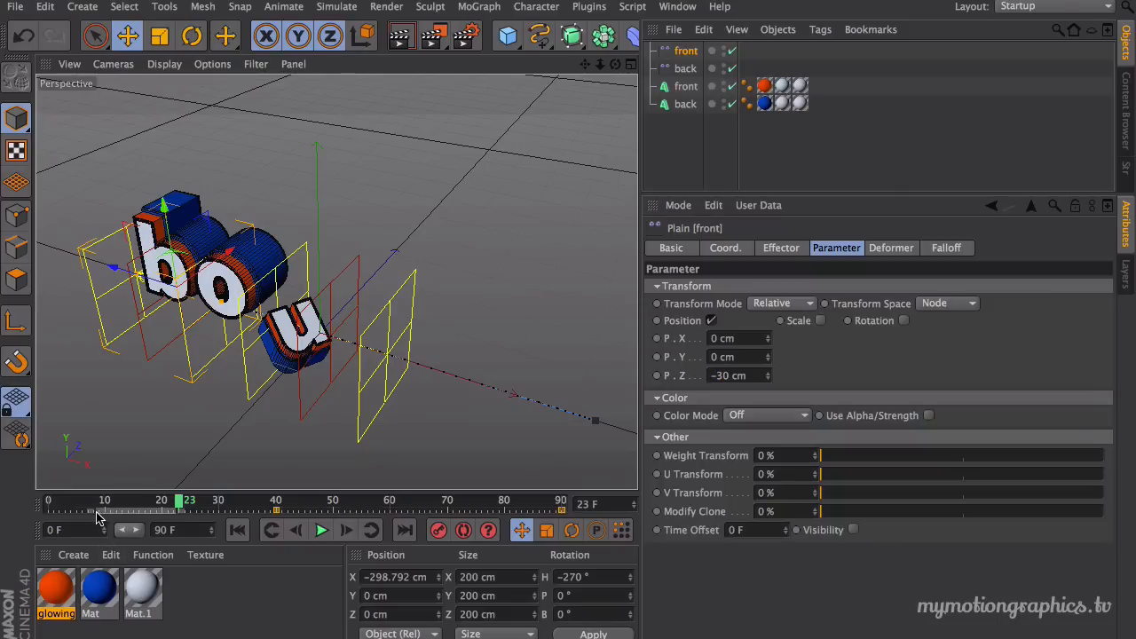
Step: Scrub through the animation to examine how the front letters move relative to the back letters
{"action": "left_click_drag", "start_coordinate": [177, 503], "coordinate": [312, 493]}
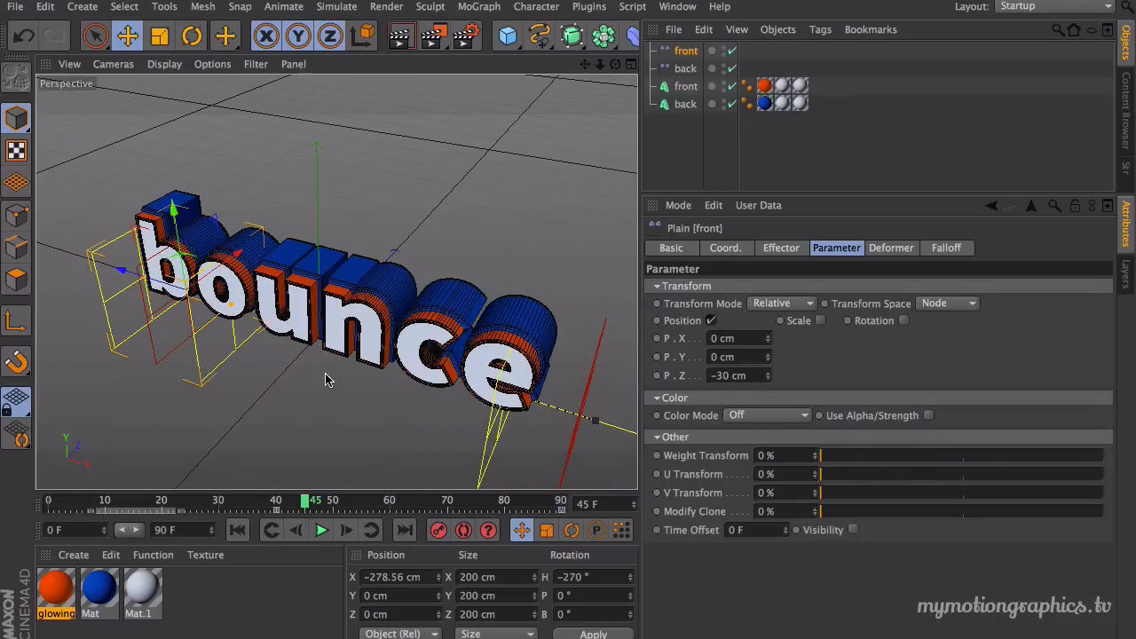
{"action": "left_click_drag", "start_coordinate": [306, 501], "coordinate": [481, 500]}
{"action": "left_click_drag", "start_coordinate": [439, 506], "coordinate": [371, 505]}
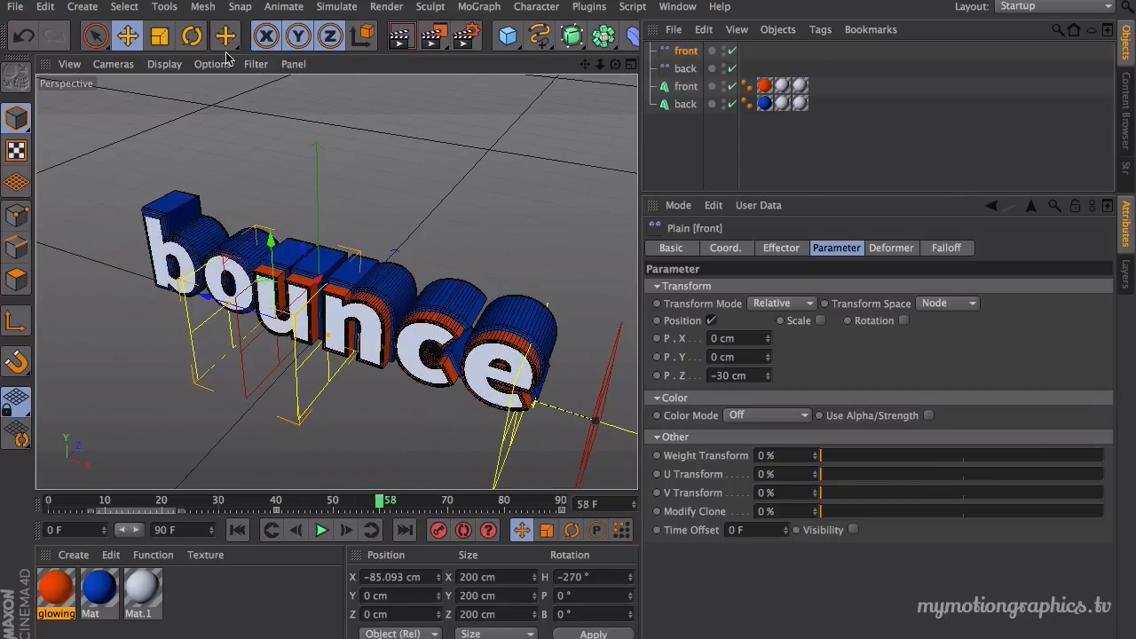
Step: Rotate the front Plain effector 180° in heading, to -450°, and preview the reversed falloff along the timeline
{"action": "left_click", "coordinate": [192, 37]}
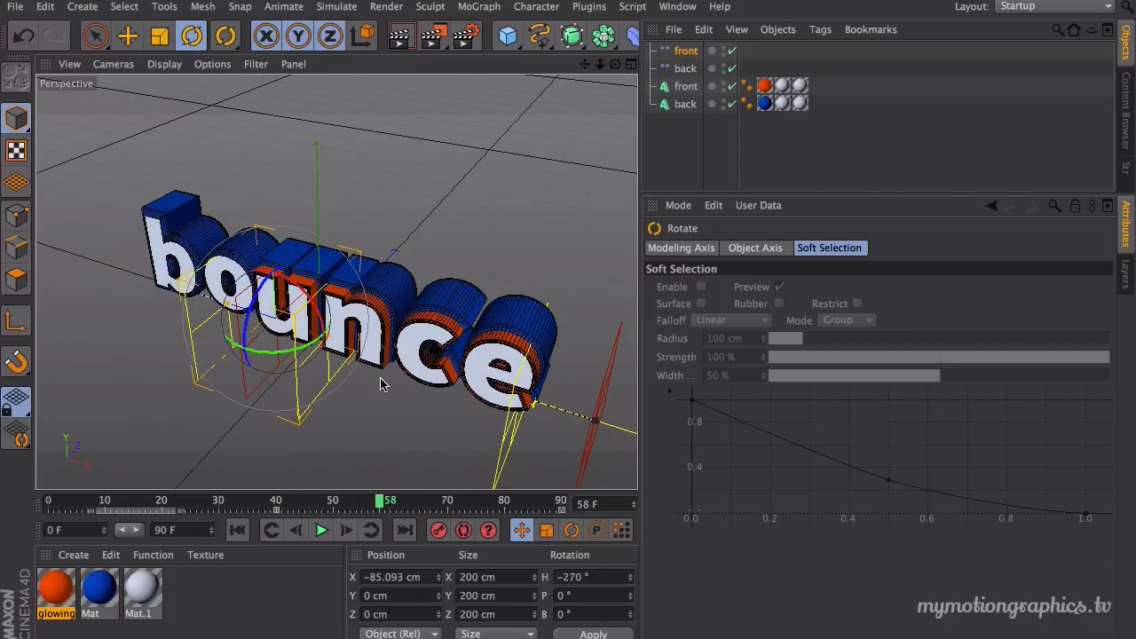
{"action": "left_click_drag", "start_coordinate": [308, 347], "coordinate": [234, 284]}
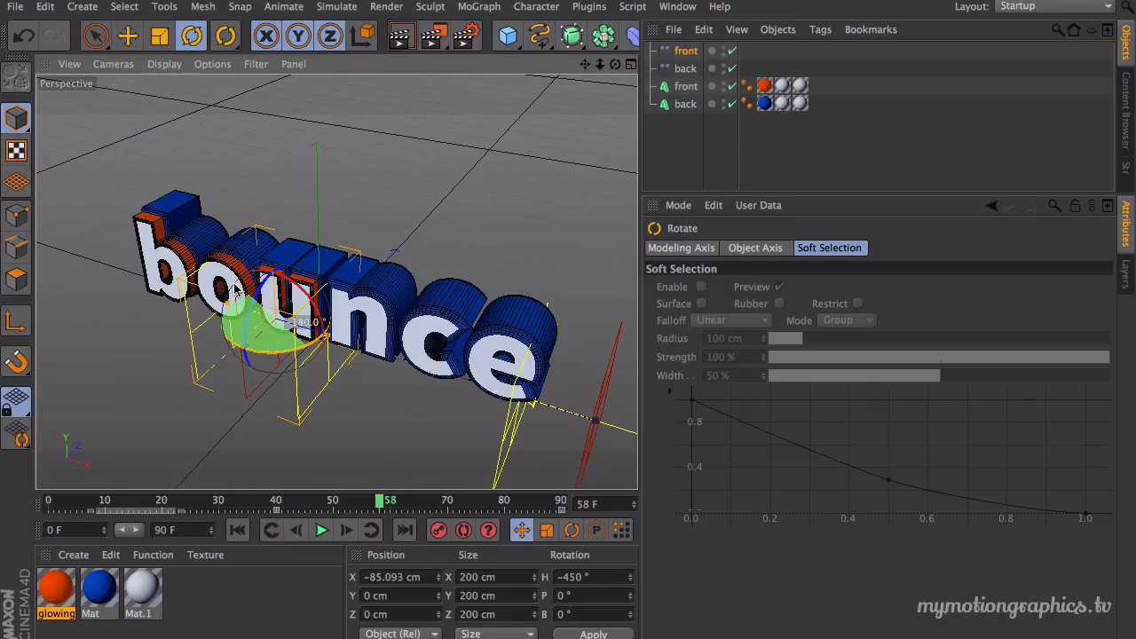
{"action": "left_click_drag", "start_coordinate": [380, 510], "coordinate": [315, 528]}
{"action": "left_click", "coordinate": [319, 530]}
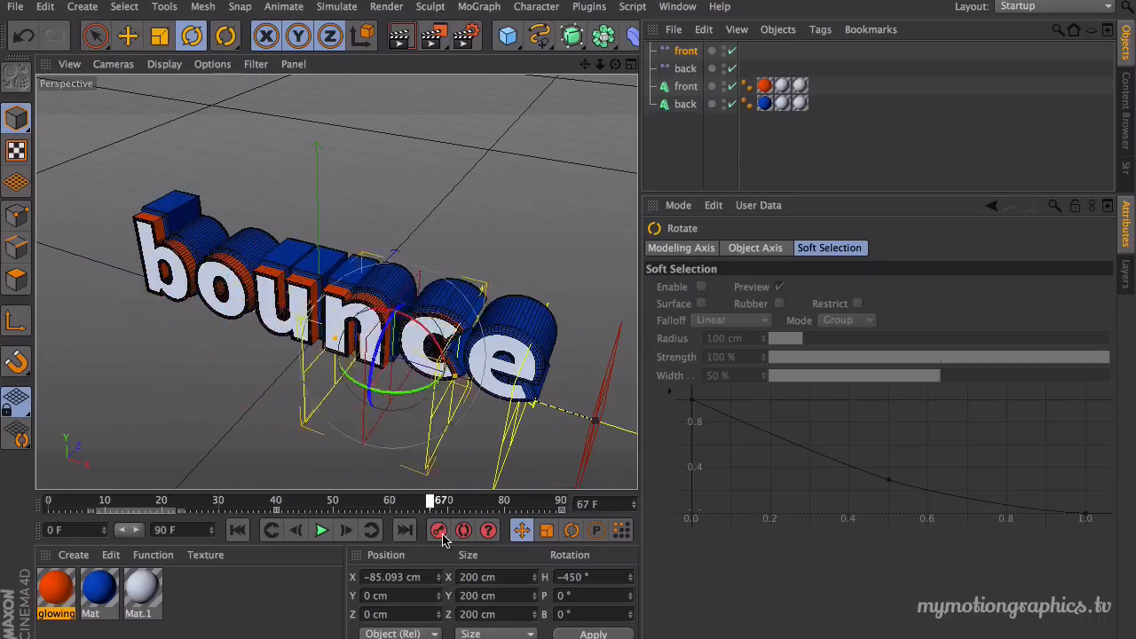
{"action": "mouse_move", "coordinate": [190, 502]}
{"action": "left_mouse_down"}
{"action": "mouse_move", "coordinate": [100, 510]}
{"action": "mouse_move", "coordinate": [319, 503]}
{"action": "mouse_move", "coordinate": [184, 519]}
{"action": "left_mouse_up"}
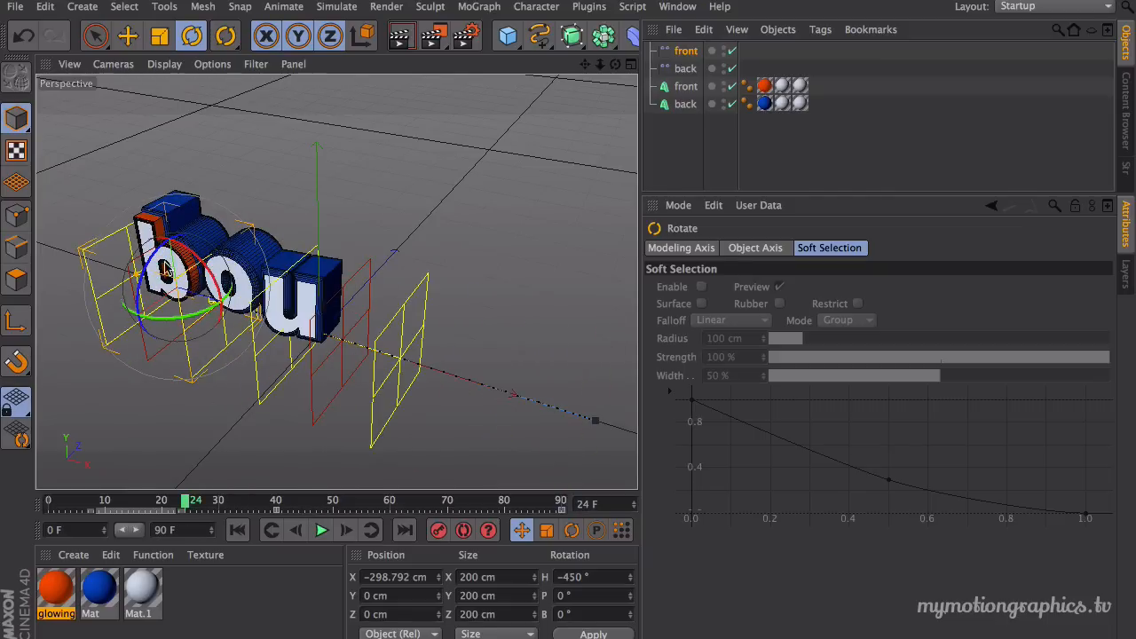
Step: At frame 40, move the front Plain effector along X to about -412 cm, clear of the letters, and record a keyframe
{"action": "middle_click_drag", "start_coordinate": [391, 164], "coordinate": [497, 160], "text": "alt"}
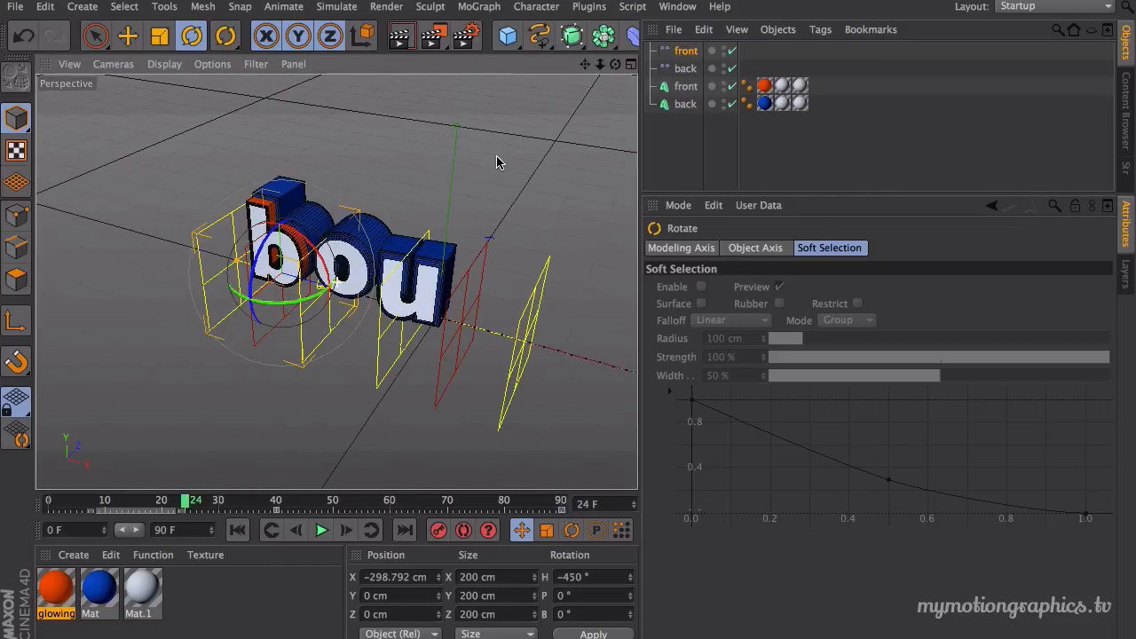
{"action": "right_click_drag", "start_coordinate": [498, 160], "coordinate": [495, 148], "text": "alt"}
{"action": "left_click_drag", "start_coordinate": [494, 147], "coordinate": [515, 168], "text": "alt"}
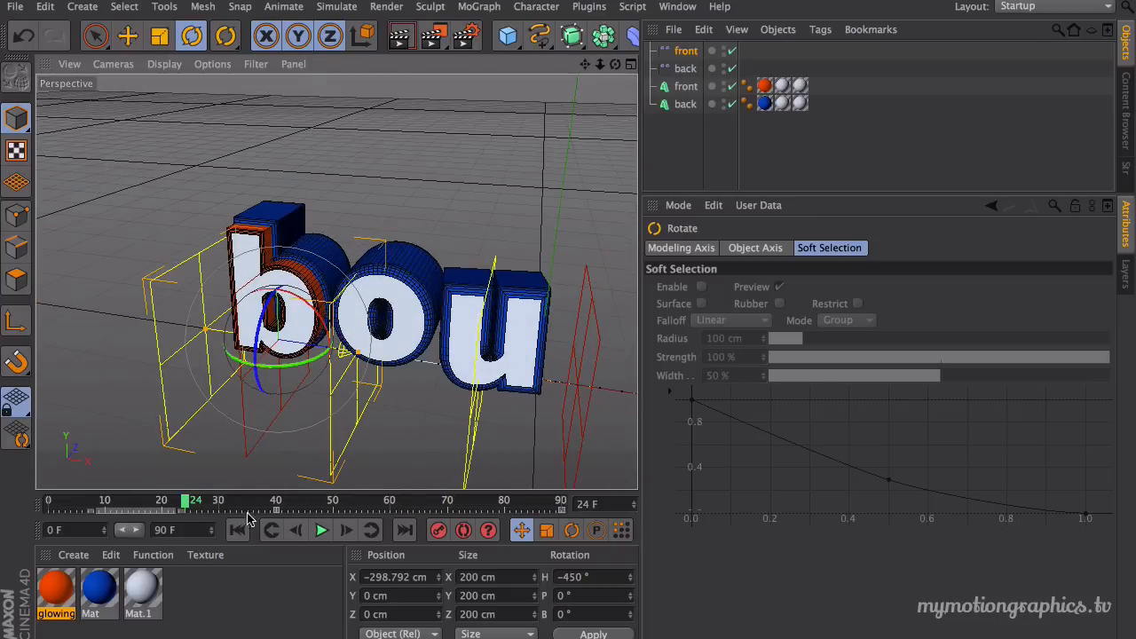
{"action": "left_click_drag", "start_coordinate": [199, 504], "coordinate": [232, 502]}
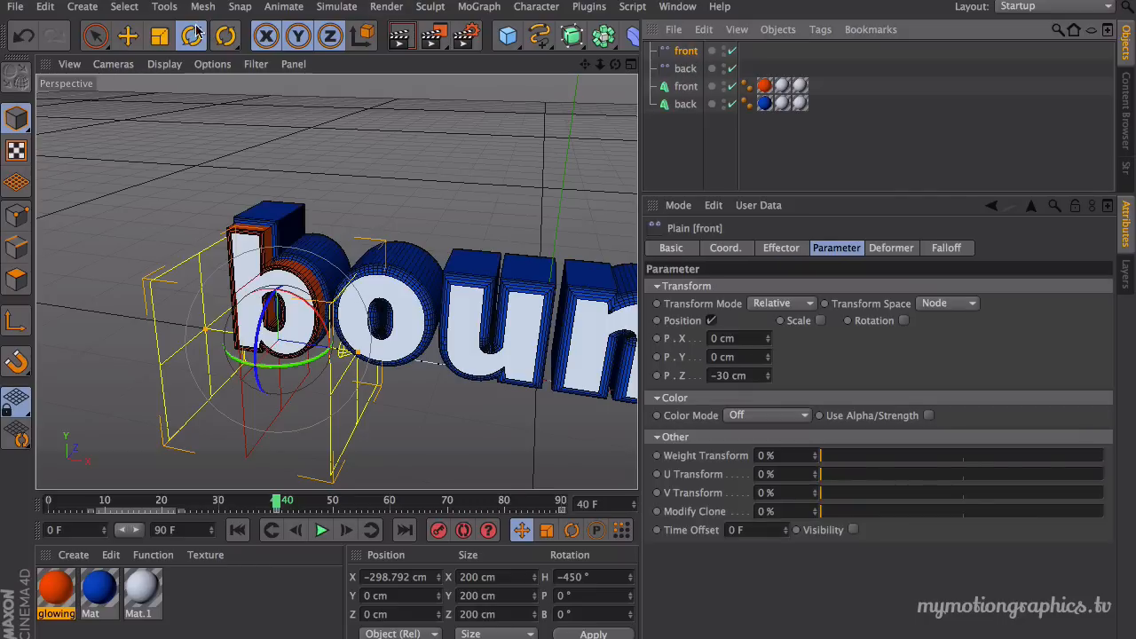
{"action": "left_click", "coordinate": [127, 36]}
{"action": "left_click_drag", "start_coordinate": [371, 359], "coordinate": [279, 342]}
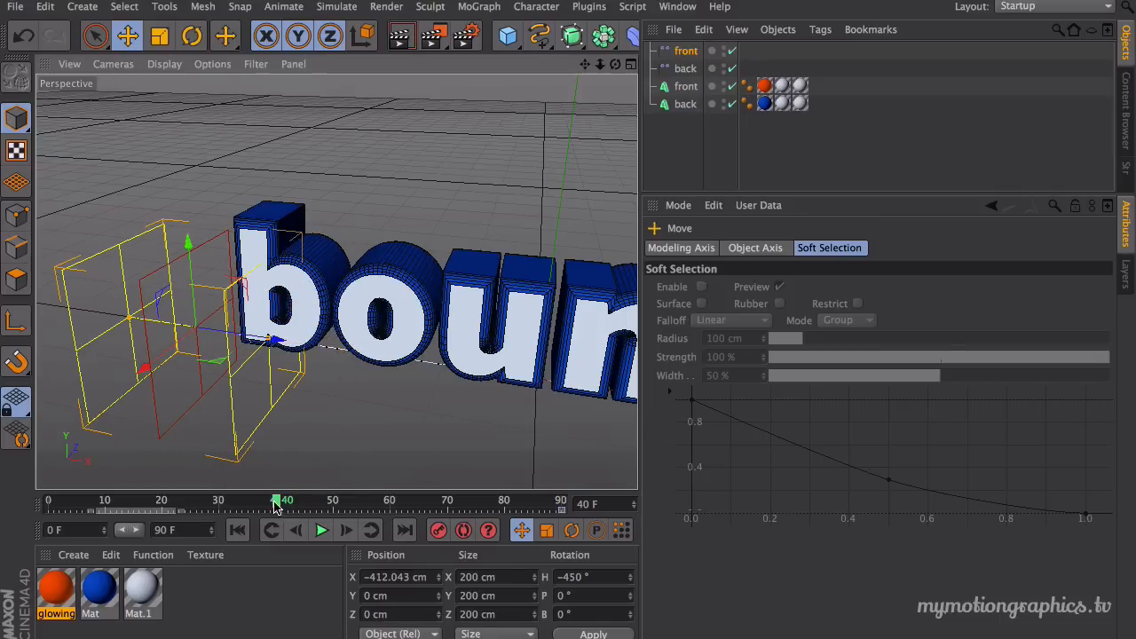
{"action": "left_click", "coordinate": [438, 530]}
Step: Scrub to frame 72 and play the animation from the start to check how the front letters emerge from the back letters
{"action": "left_click_drag", "start_coordinate": [278, 503], "coordinate": [459, 507]}
{"action": "left_click_drag", "start_coordinate": [559, 108], "coordinate": [381, 164], "text": "alt"}
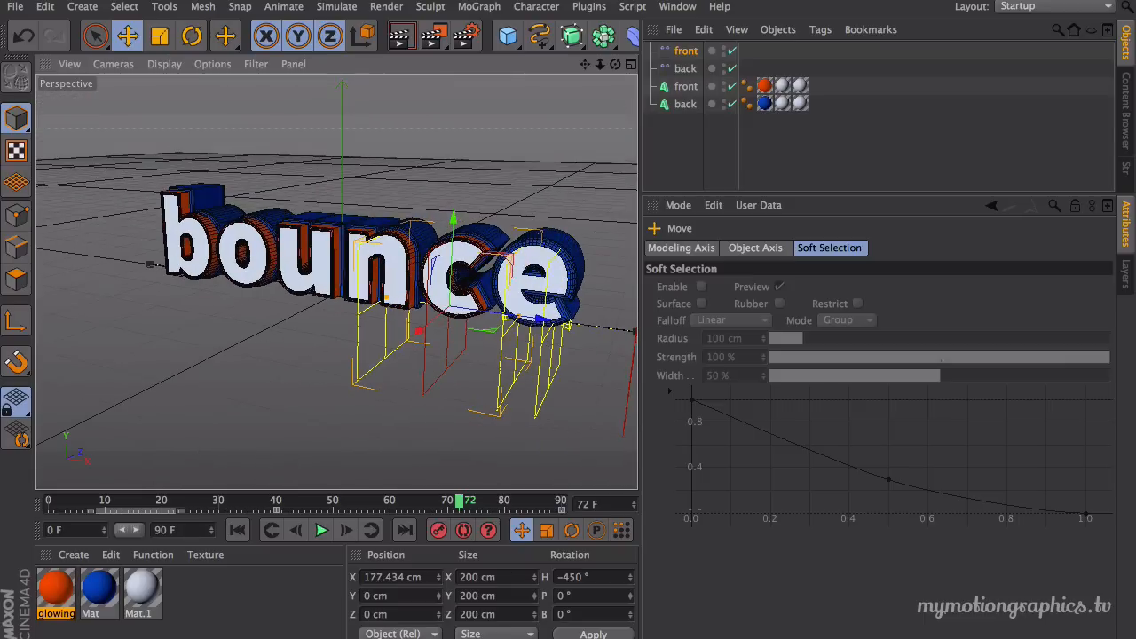
{"action": "left_click", "coordinate": [237, 530]}
{"action": "left_click", "coordinate": [321, 530]}
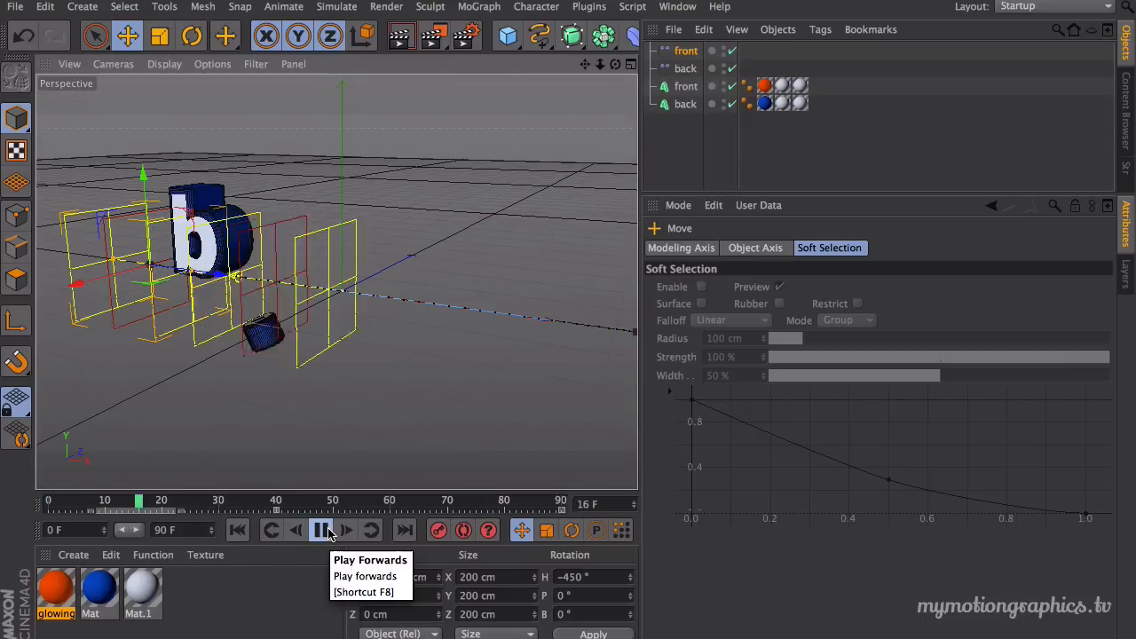
{"action": "left_click", "coordinate": [330, 531]}
{"action": "left_click_drag", "start_coordinate": [443, 193], "coordinate": [624, 120], "text": "alt"}
Step: Add a Delay effector to both the front and back MoText objects
{"action": "left_click", "coordinate": [708, 86]}
{"action": "left_click", "coordinate": [690, 104], "text": "shift"}
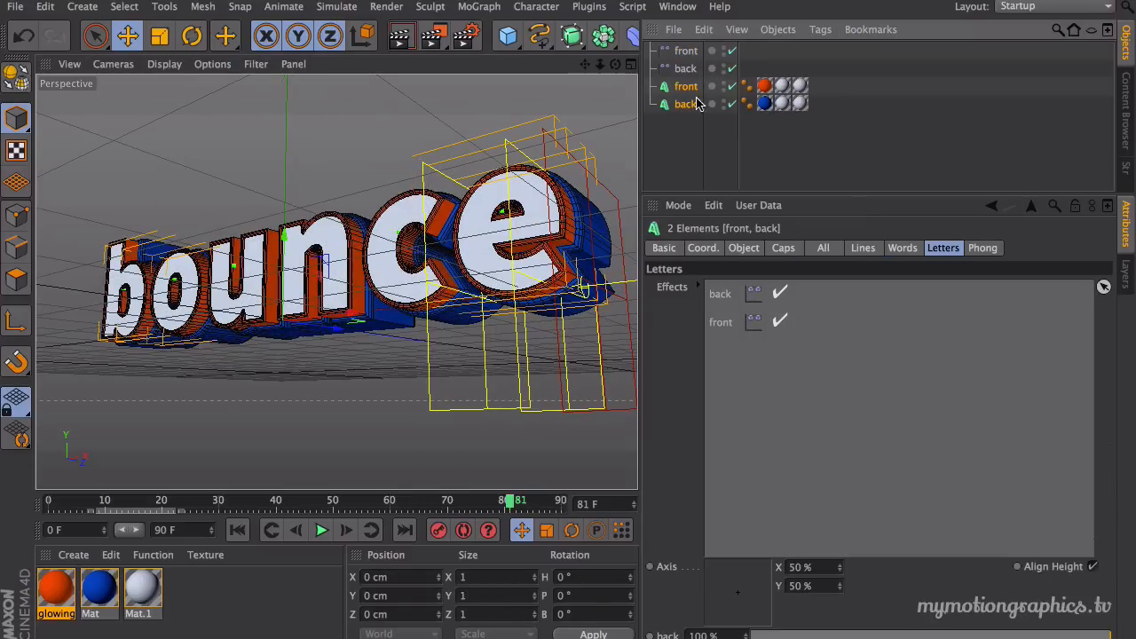
{"action": "left_click", "coordinate": [479, 7]}
{"action": "mouse_move", "coordinate": [487, 35]}
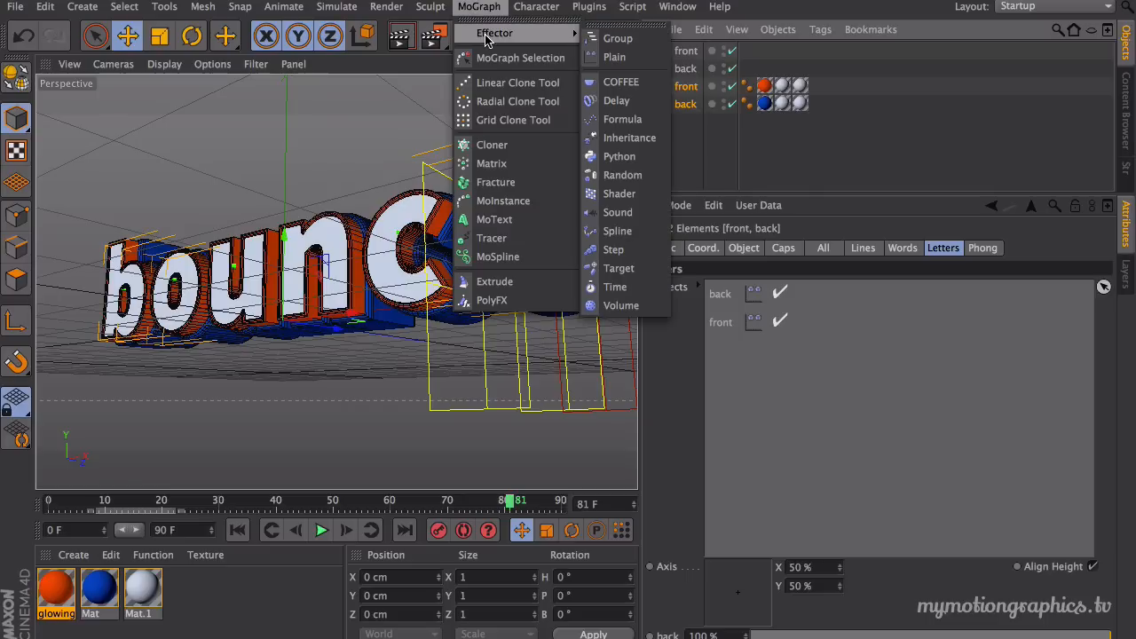
{"action": "left_click", "coordinate": [648, 100]}
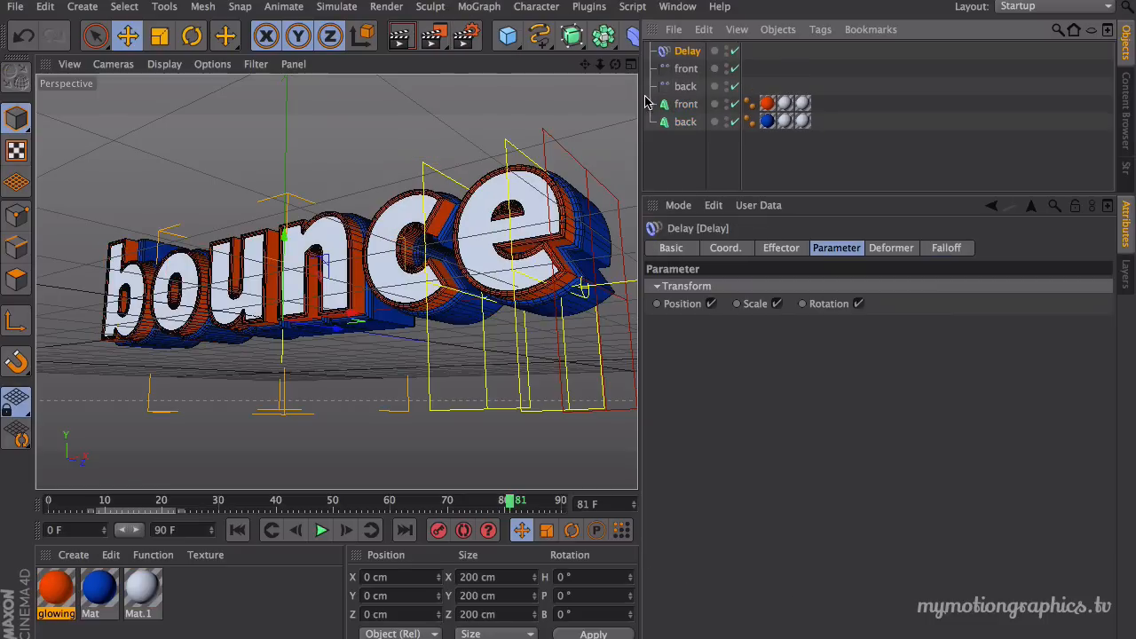
Step: With the animation playing from the start, set the Delay effector's mode to Spring and its strength to 75%
{"action": "left_click", "coordinate": [237, 529]}
{"action": "left_click", "coordinate": [322, 530]}
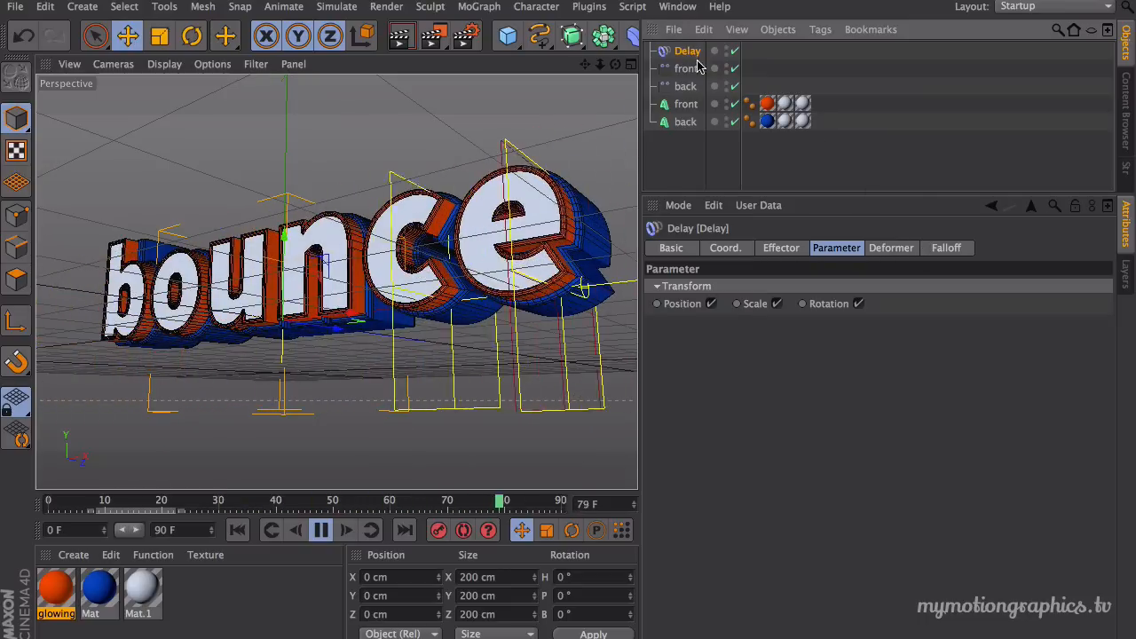
{"action": "left_click", "coordinate": [778, 248]}
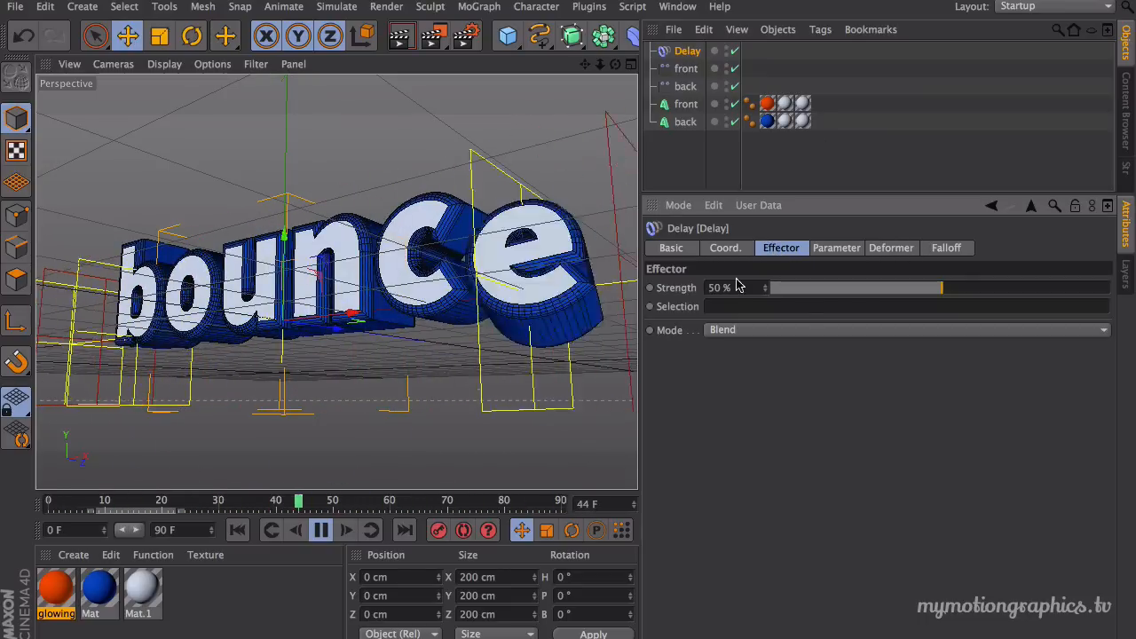
{"action": "left_click", "coordinate": [746, 330]}
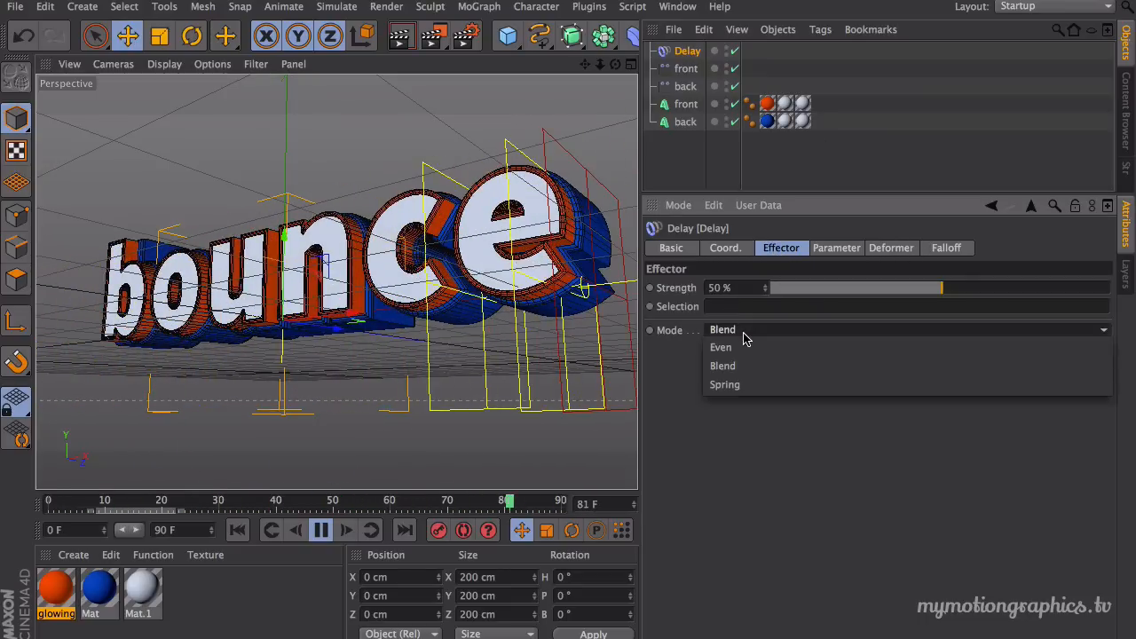
{"action": "left_click", "coordinate": [757, 387]}
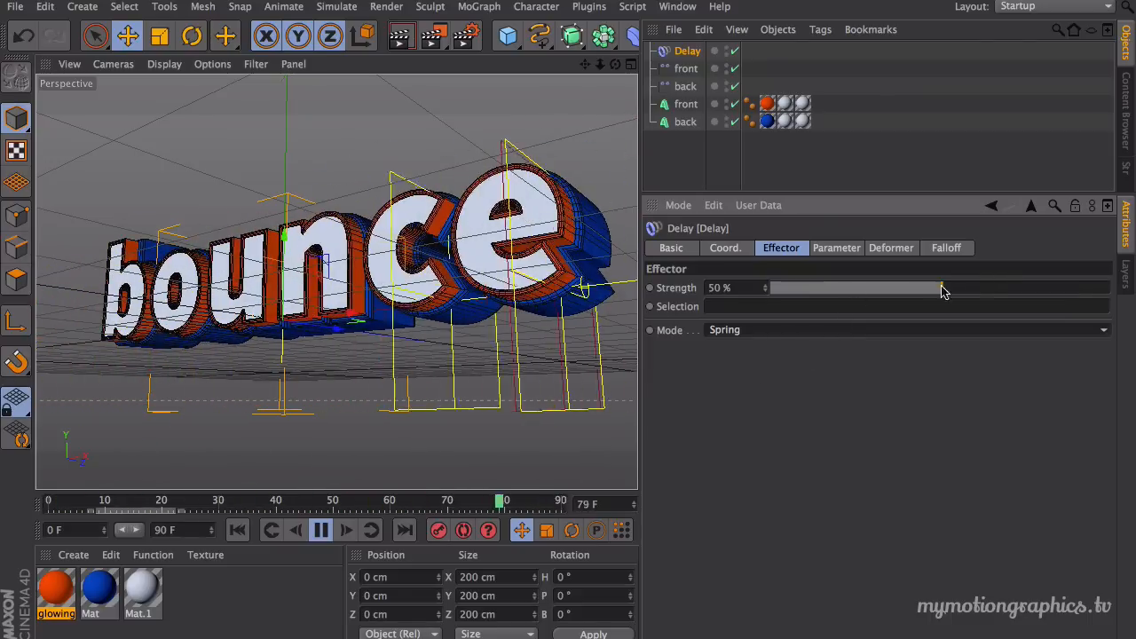
{"action": "left_click", "coordinate": [1026, 296]}
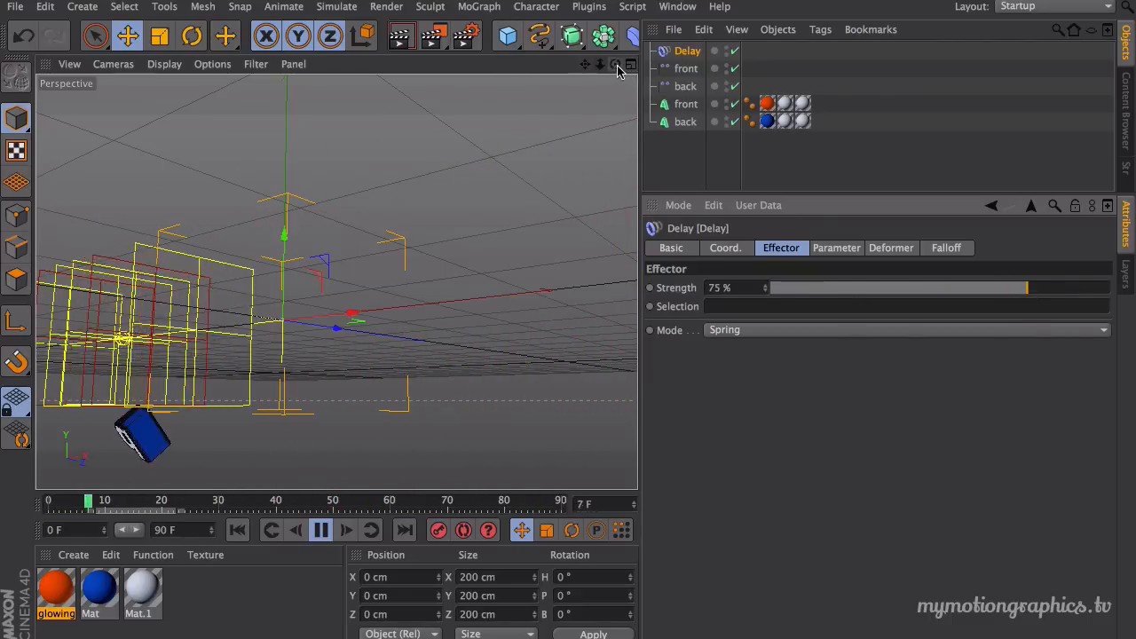
Step: Set the back Plain effector's Y position offset to -200 cm while the animation plays
{"action": "left_click_drag", "start_coordinate": [617, 66], "coordinate": [618, 68]}
{"action": "scroll", "coordinate": [440, 189], "scroll_direction": "down", "scroll_amount": 5}
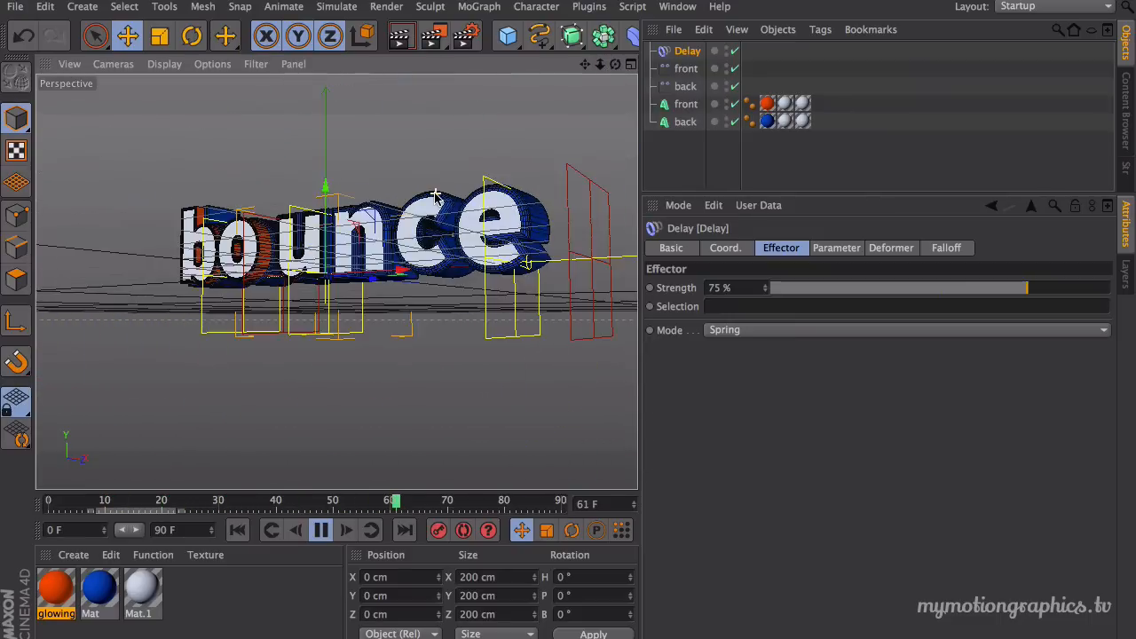
{"action": "middle_click_drag", "start_coordinate": [440, 189], "coordinate": [415, 245], "text": "alt"}
{"action": "left_click_drag", "start_coordinate": [418, 234], "coordinate": [446, 205], "text": "alt"}
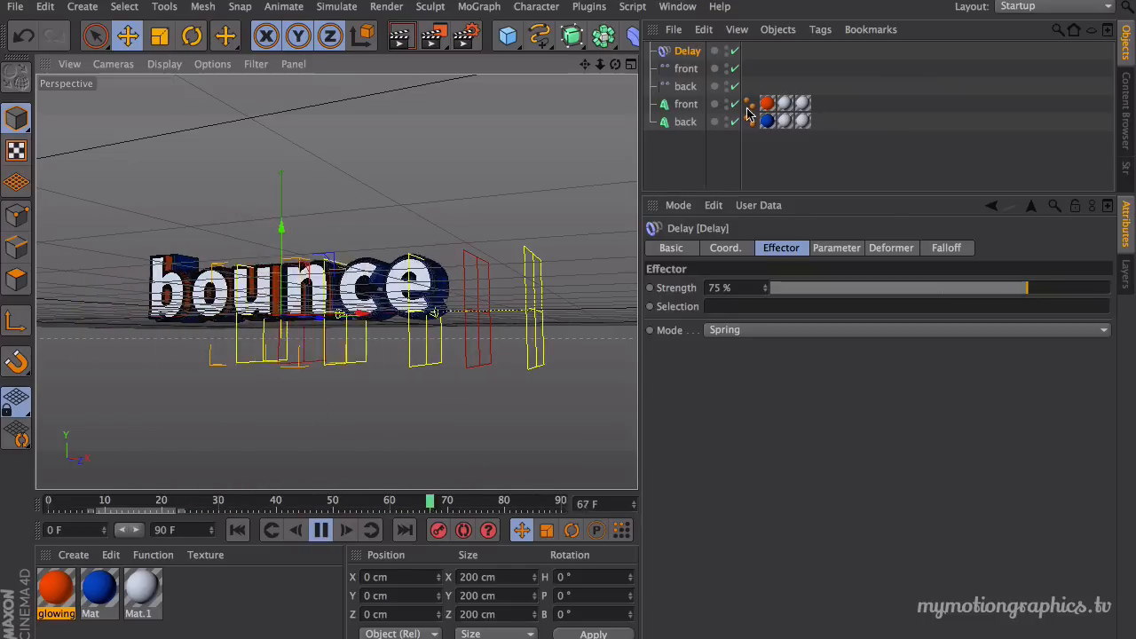
{"action": "left_click", "coordinate": [691, 91]}
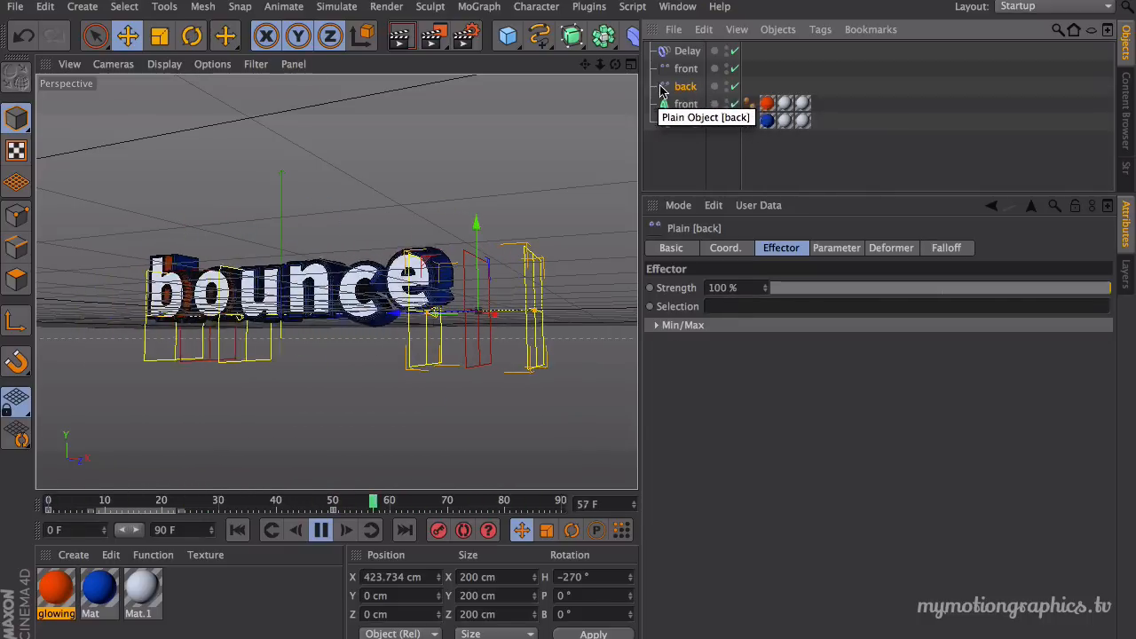
{"action": "left_click", "coordinate": [836, 248]}
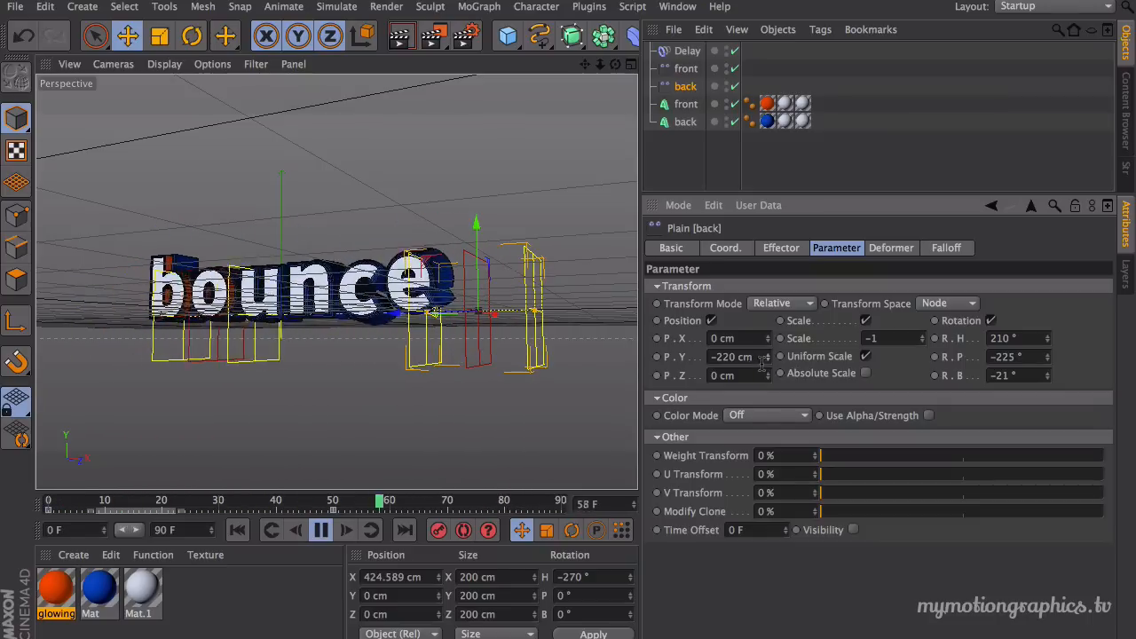
{"action": "left_click", "coordinate": [735, 356]}
{"action": "type", "text": "-"}
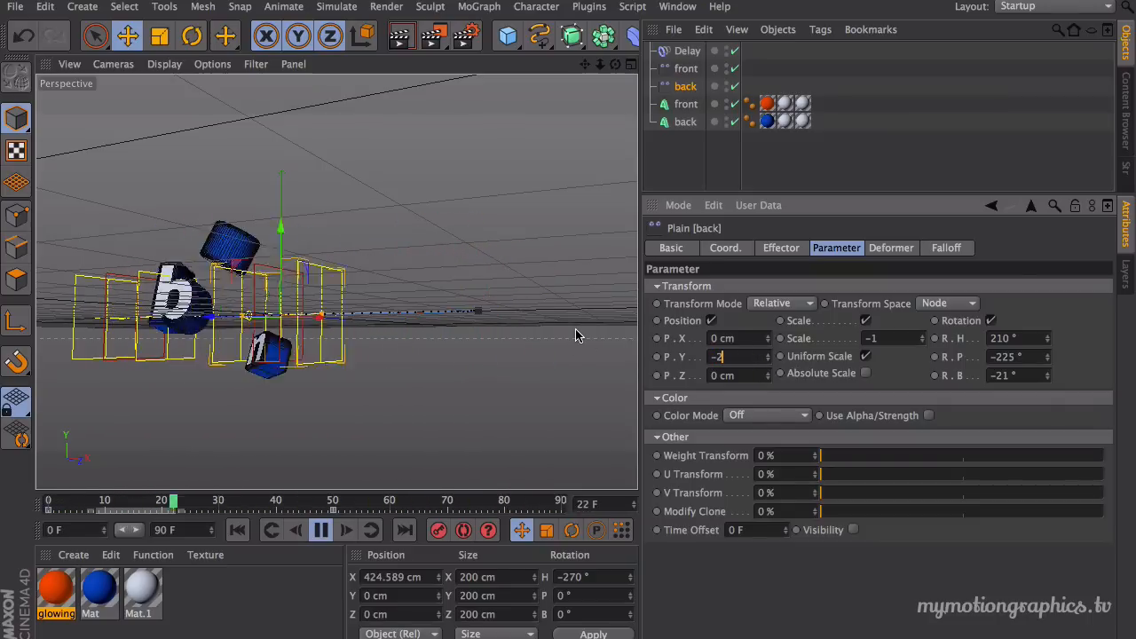
{"action": "type", "text": "200"}
{"action": "key", "text": "Return"}
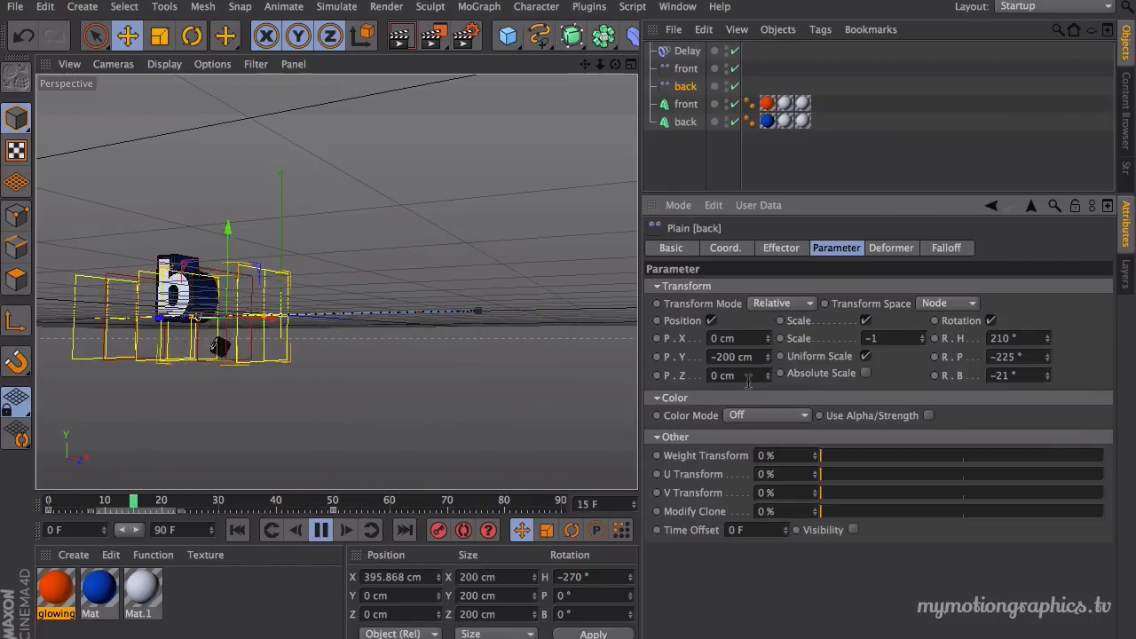
Step: Review the transform parameters of the Delay effector and the front Plain effector
{"action": "left_click", "coordinate": [683, 189]}
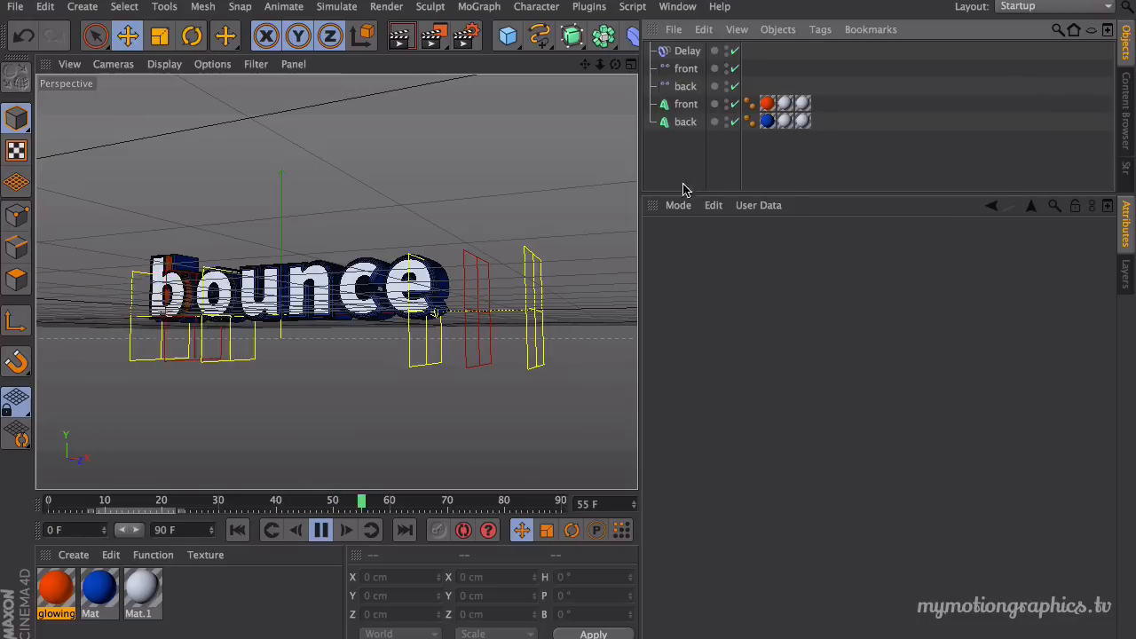
{"action": "left_click", "coordinate": [688, 51]}
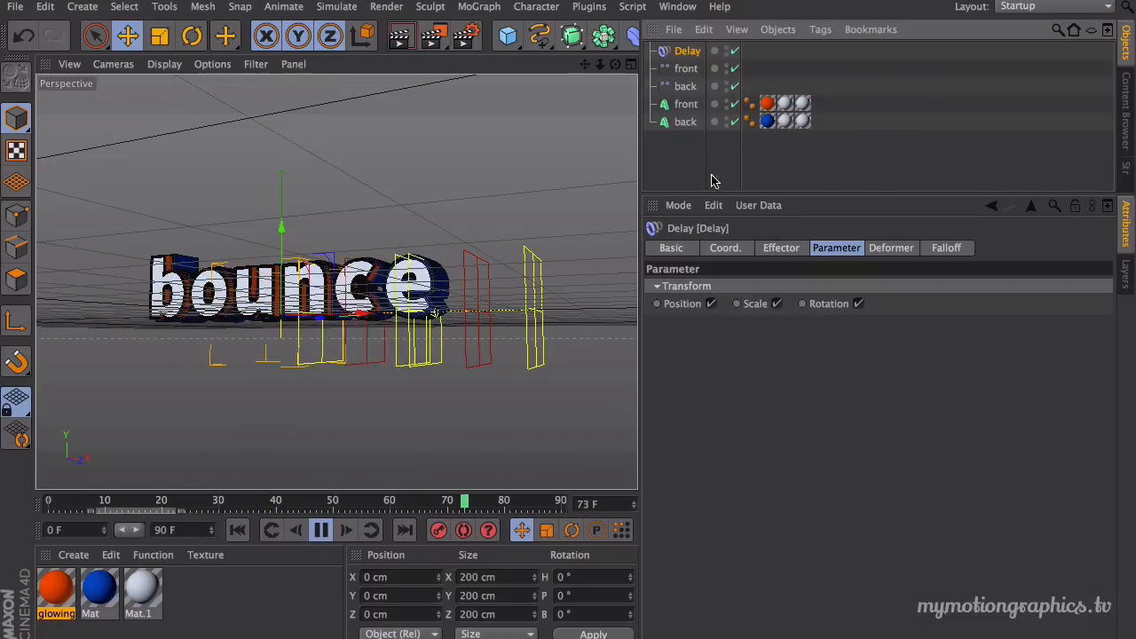
{"action": "left_click", "coordinate": [687, 70]}
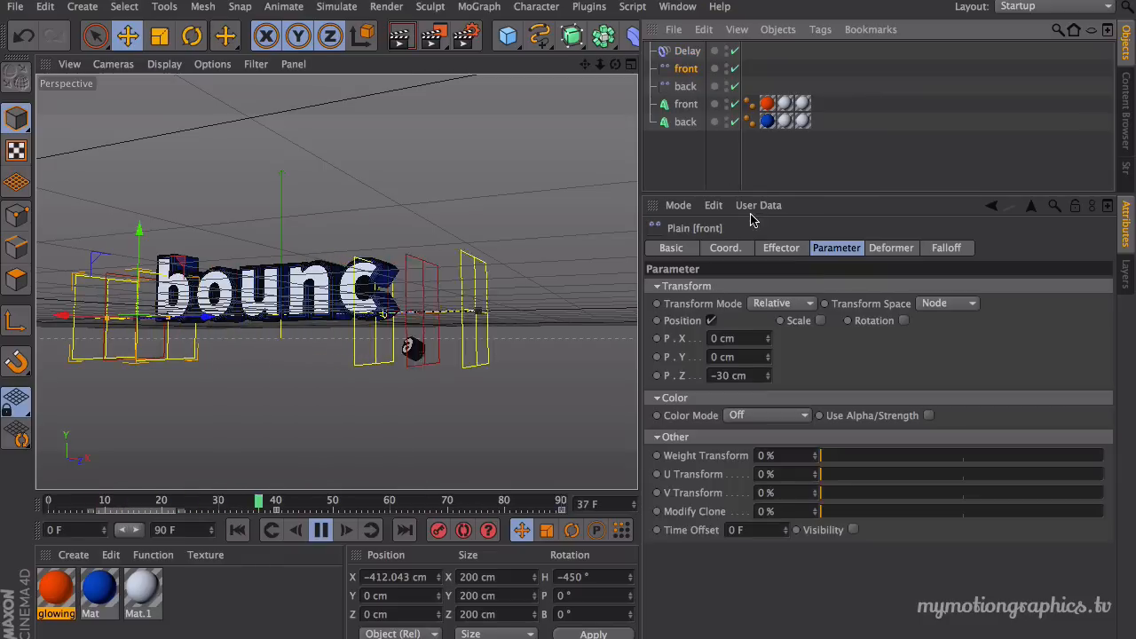
{"action": "left_click", "coordinate": [739, 375]}
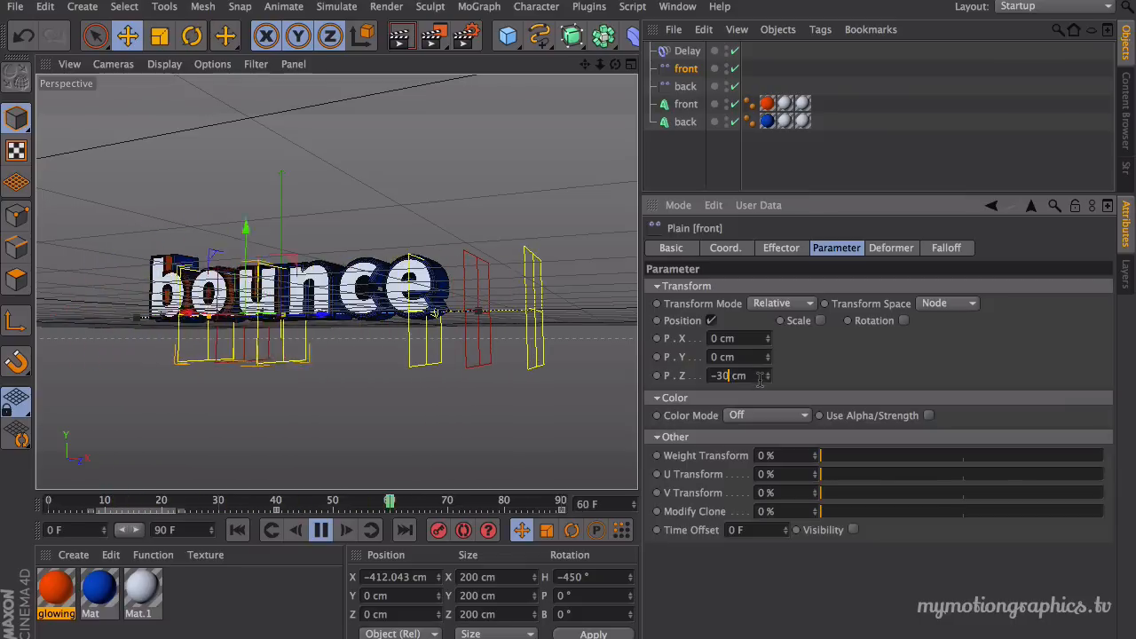
Step: Try other Y position offsets on the back Plain effector, such as -237 cm, and return it to -200 cm
{"action": "left_click", "coordinate": [685, 86]}
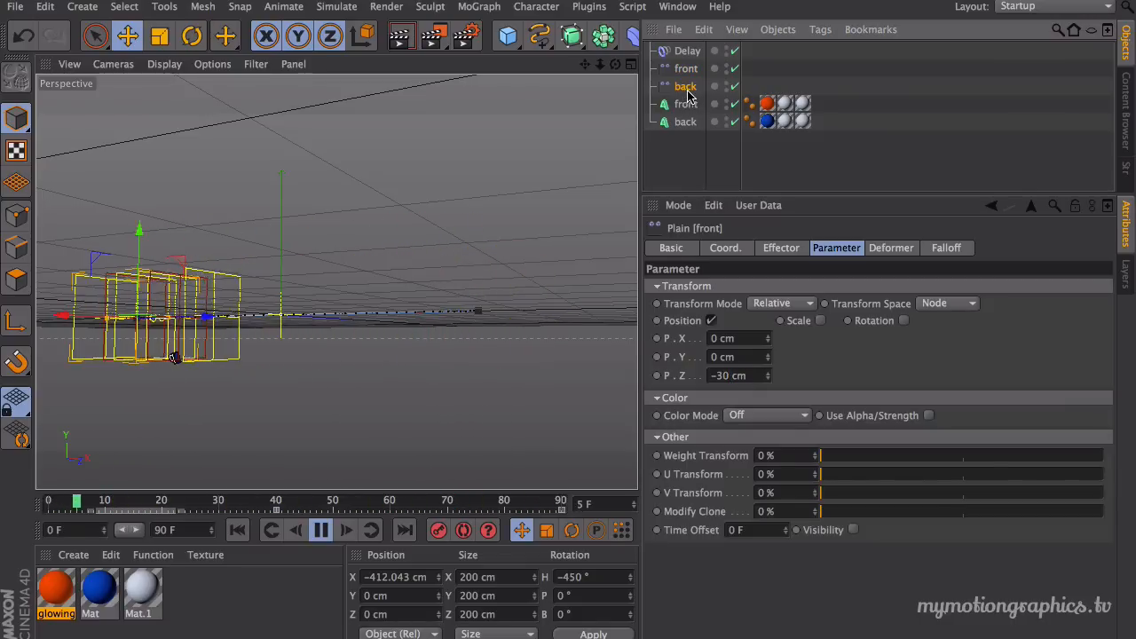
{"action": "left_click_drag", "start_coordinate": [768, 359], "coordinate": [767, 368]}
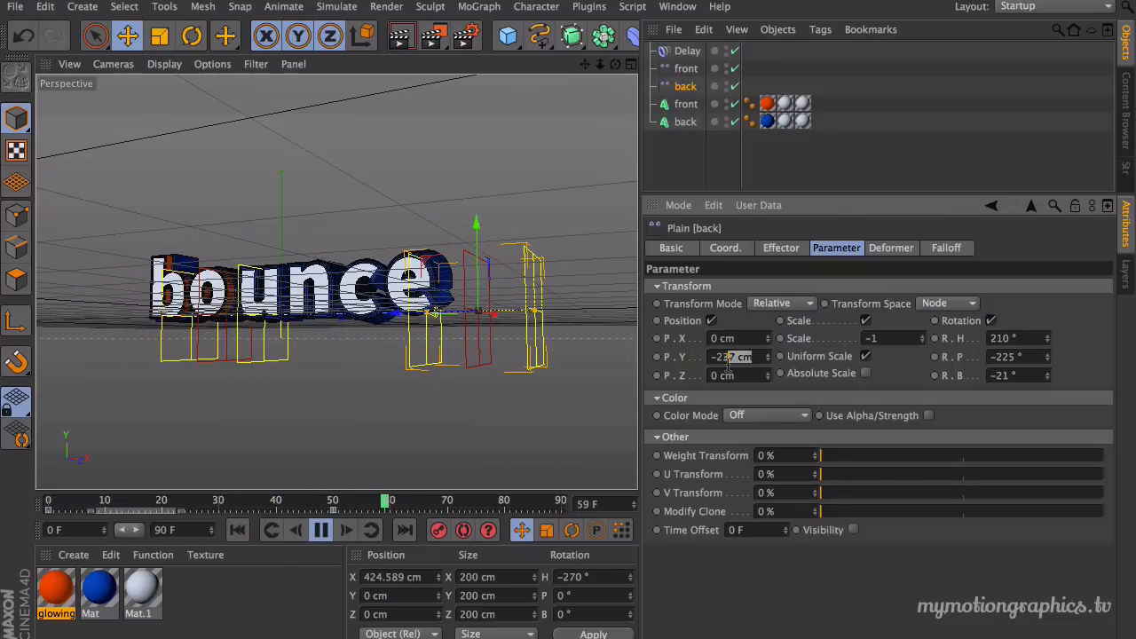
{"action": "double_click", "coordinate": [753, 358]}
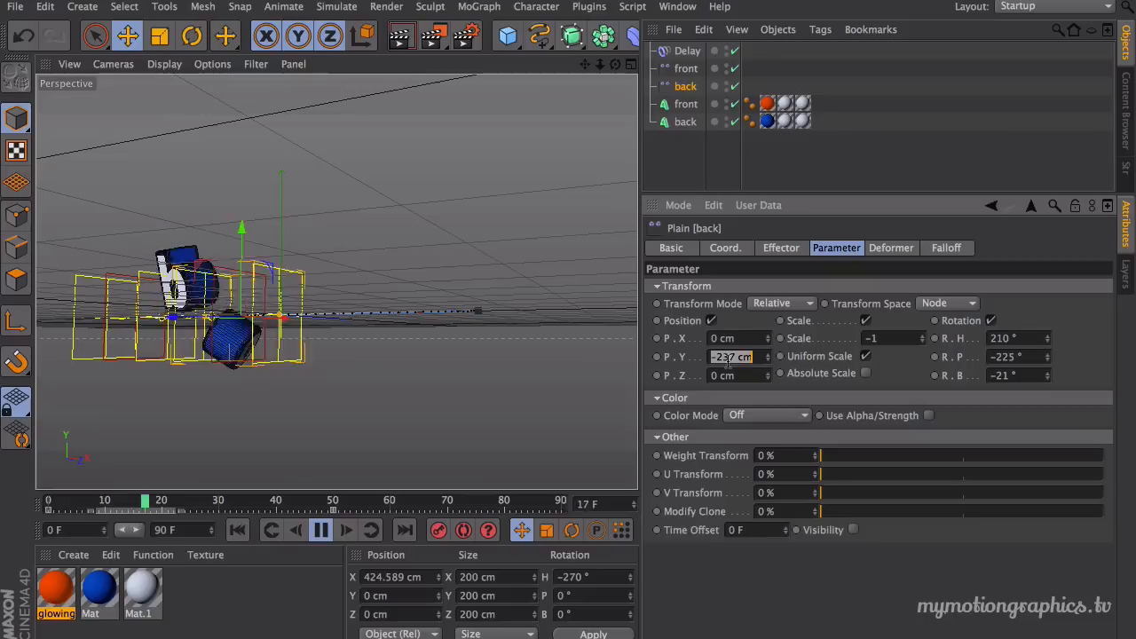
{"action": "left_click", "coordinate": [727, 358]}
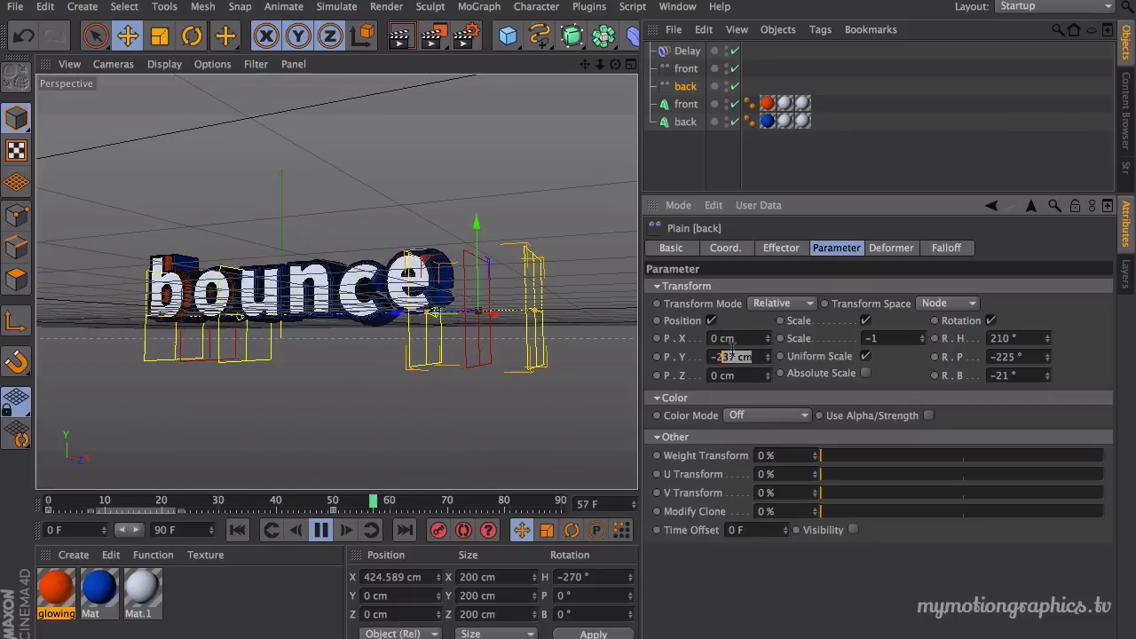
{"action": "key", "text": "Return"}
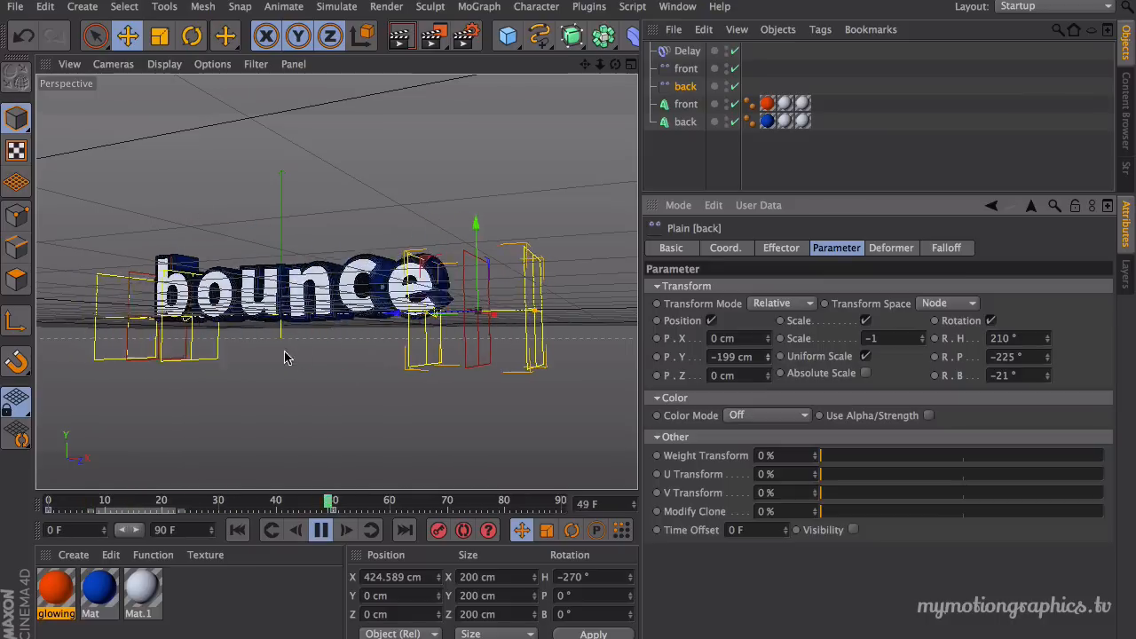
{"action": "left_click", "coordinate": [768, 360]}
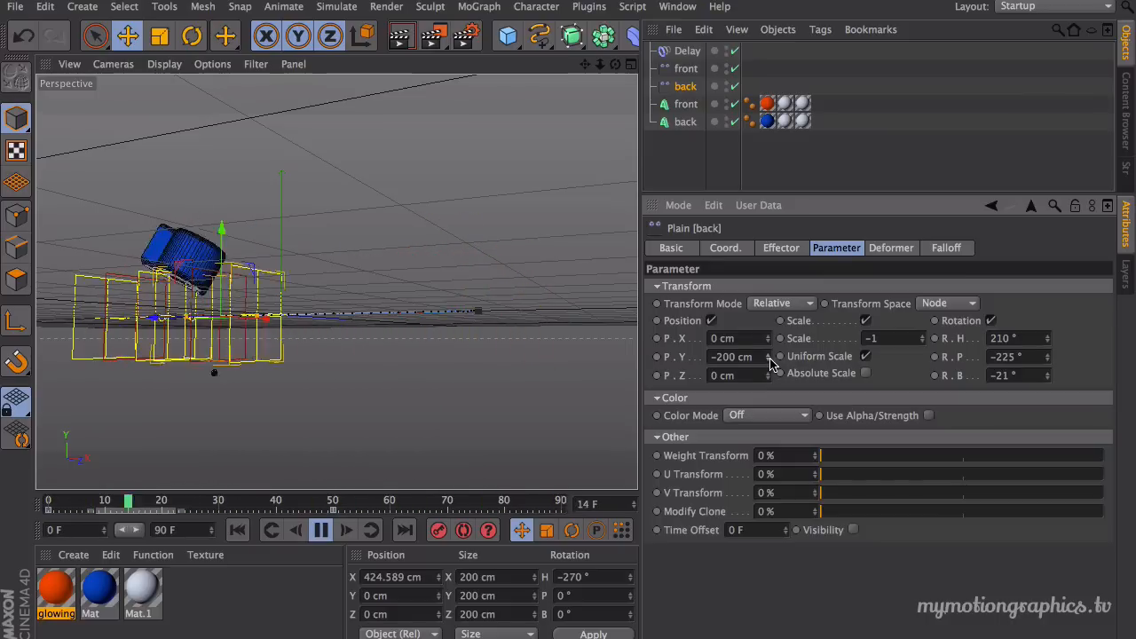
Step: Play the animation from the first frame and examine the springy letter motion from another viewing angle
{"action": "left_click", "coordinate": [324, 531]}
{"action": "left_click", "coordinate": [238, 532]}
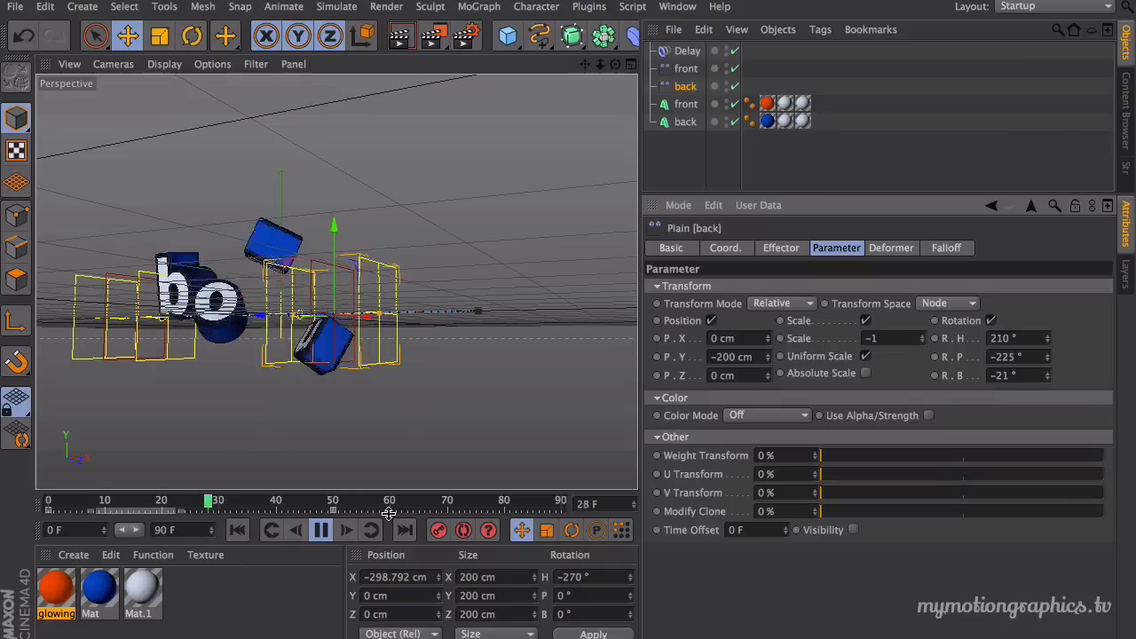
{"action": "left_click", "coordinate": [330, 537]}
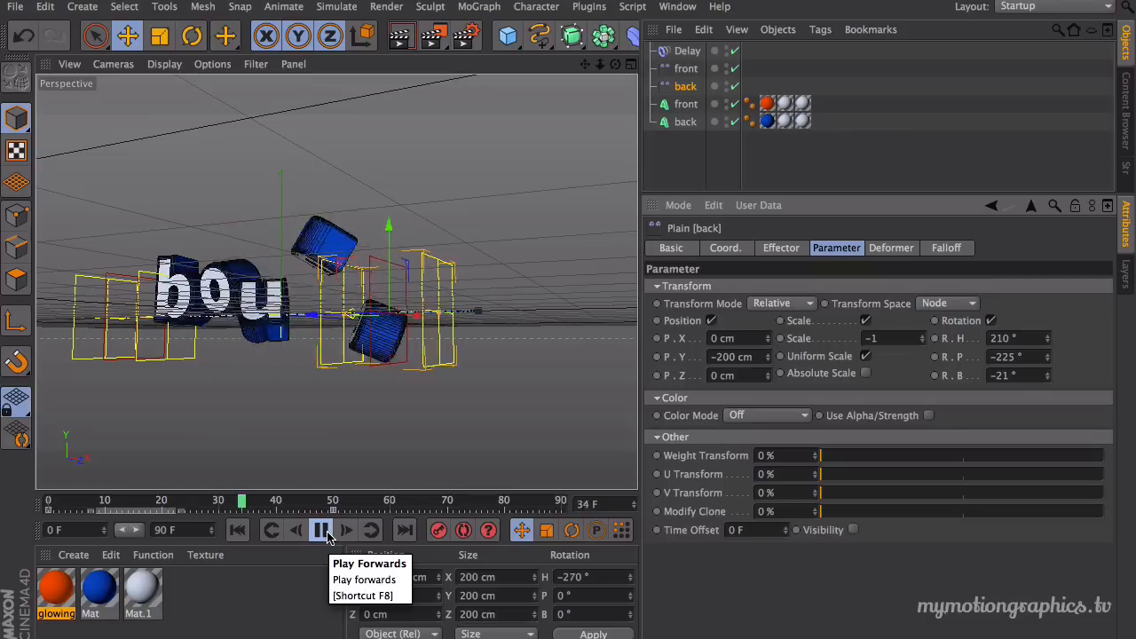
{"action": "left_click", "coordinate": [327, 536]}
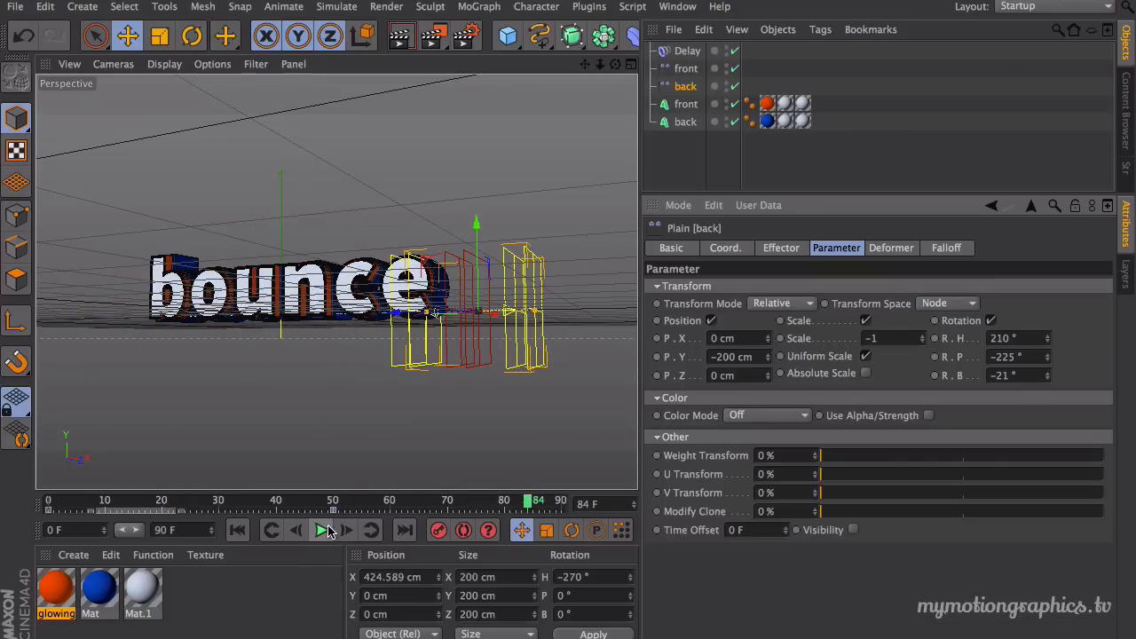
{"action": "left_click_drag", "start_coordinate": [615, 64], "coordinate": [458, 426]}
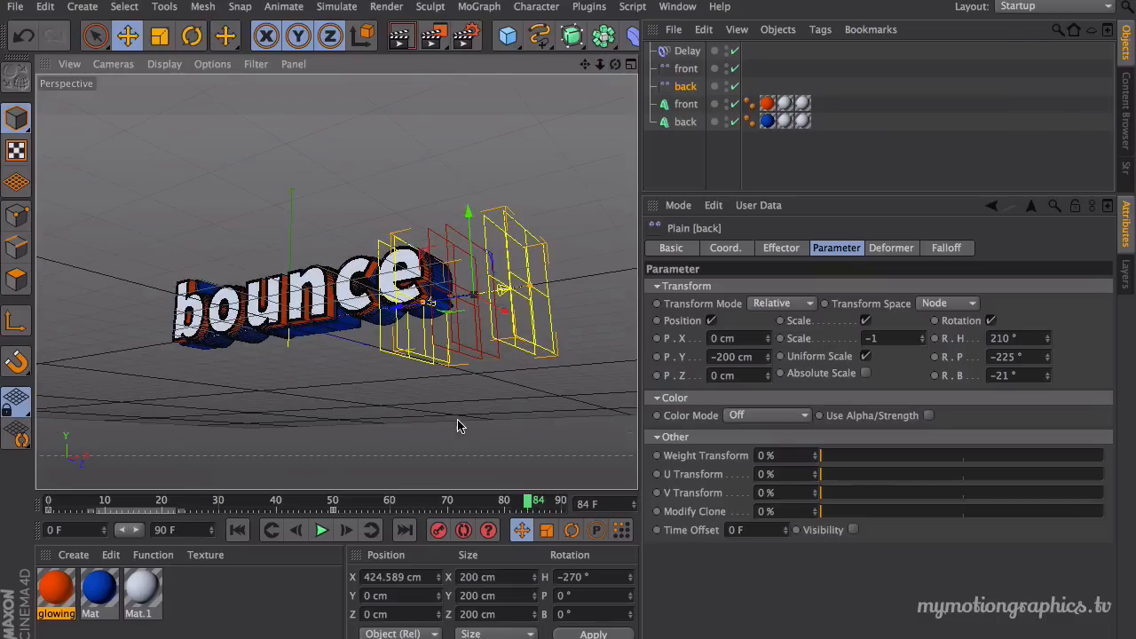
{"action": "left_click", "coordinate": [321, 531]}
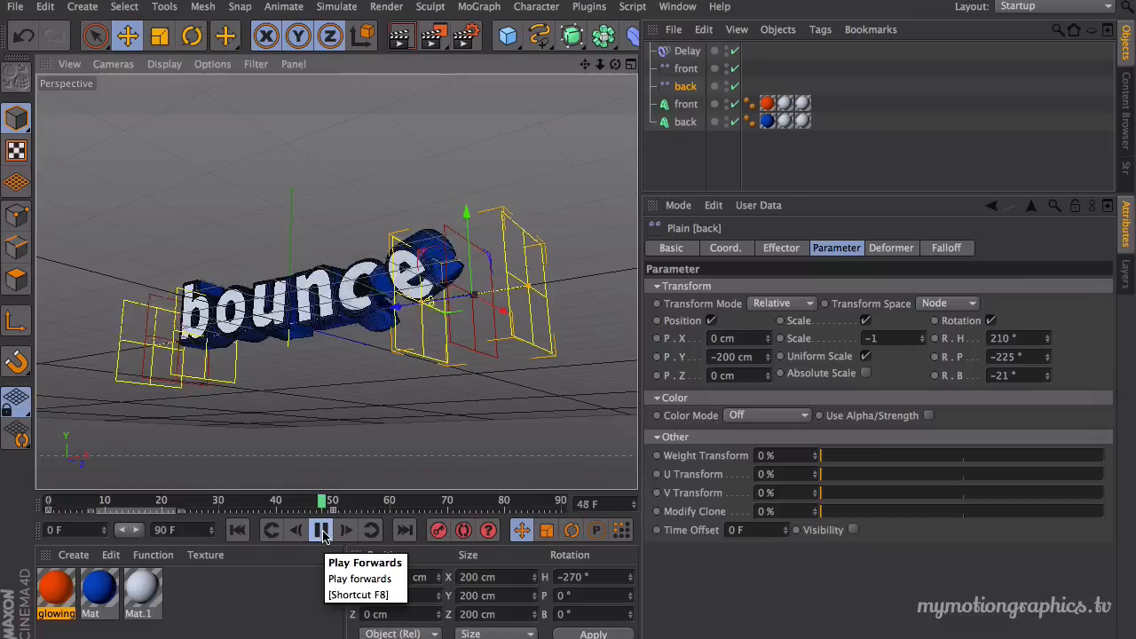
{"action": "left_click", "coordinate": [322, 532]}
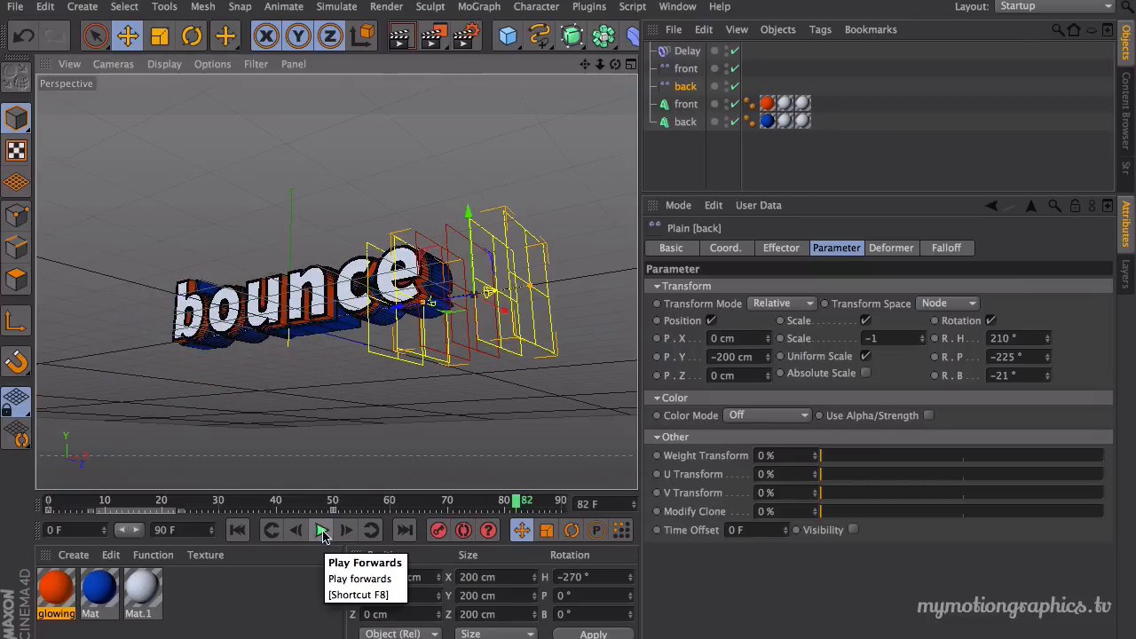